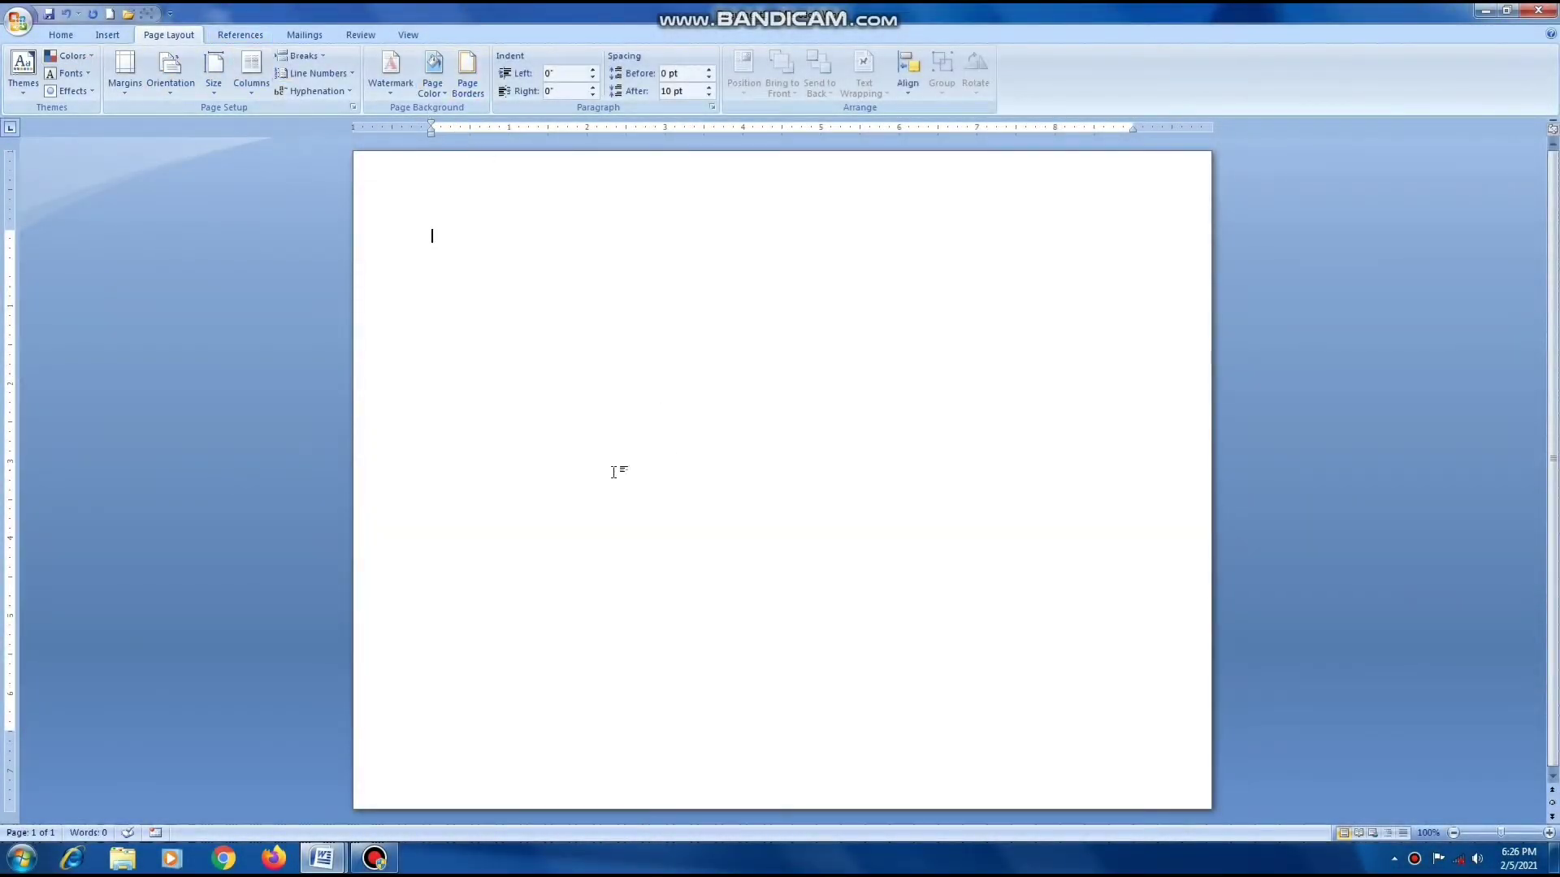
# Choose a thick cyan double-line 3-D page border, 3 pt wide.
pyautogui.click(468, 71)
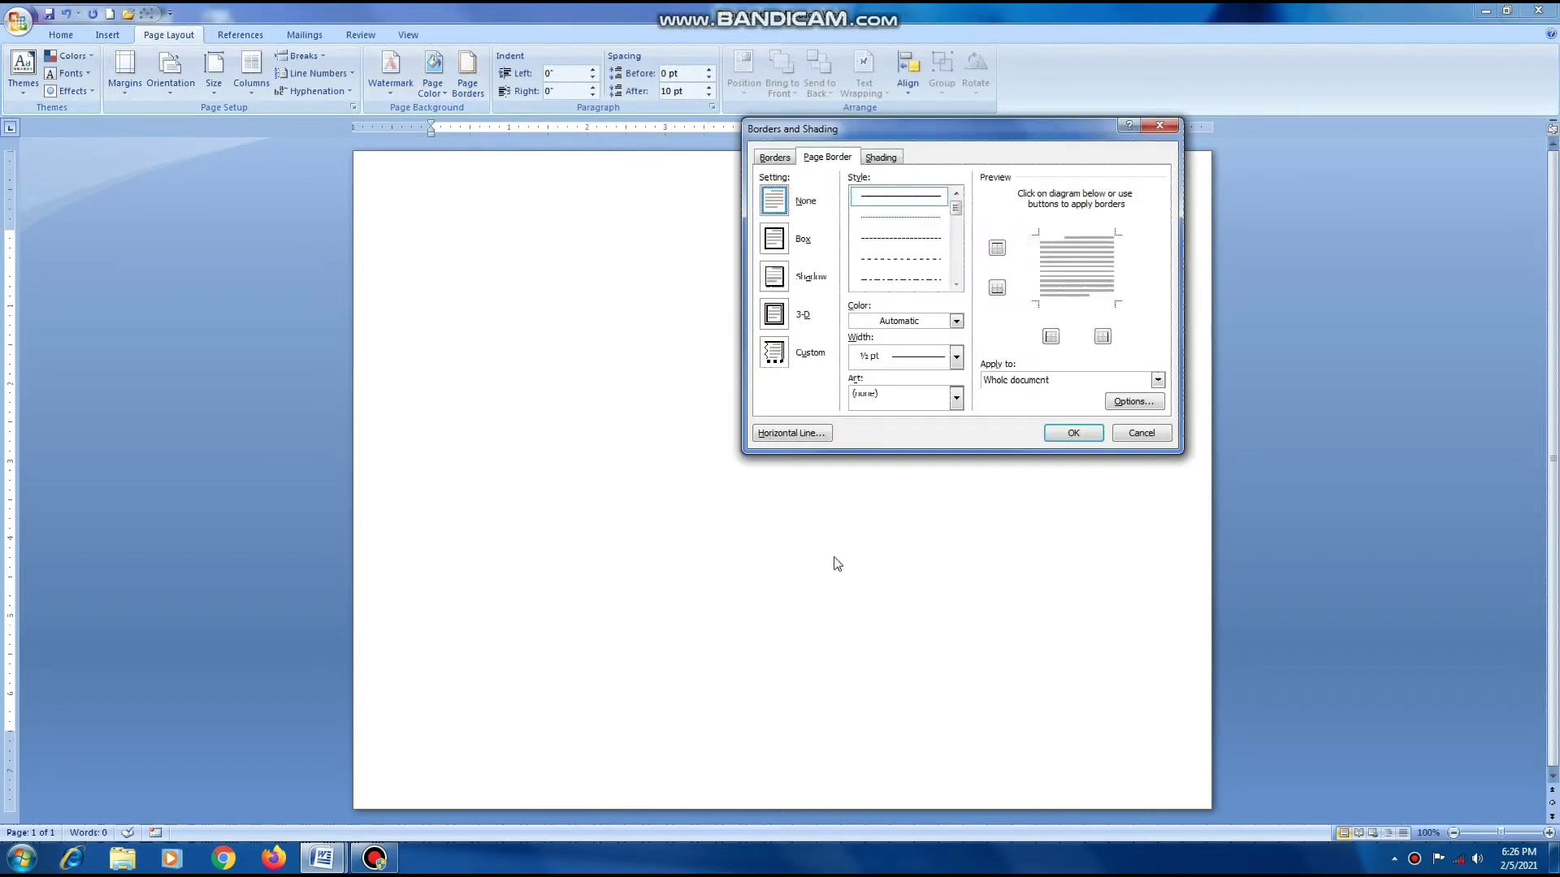
pyautogui.click(774, 314)
pyautogui.scroll(-3, 959, 224)
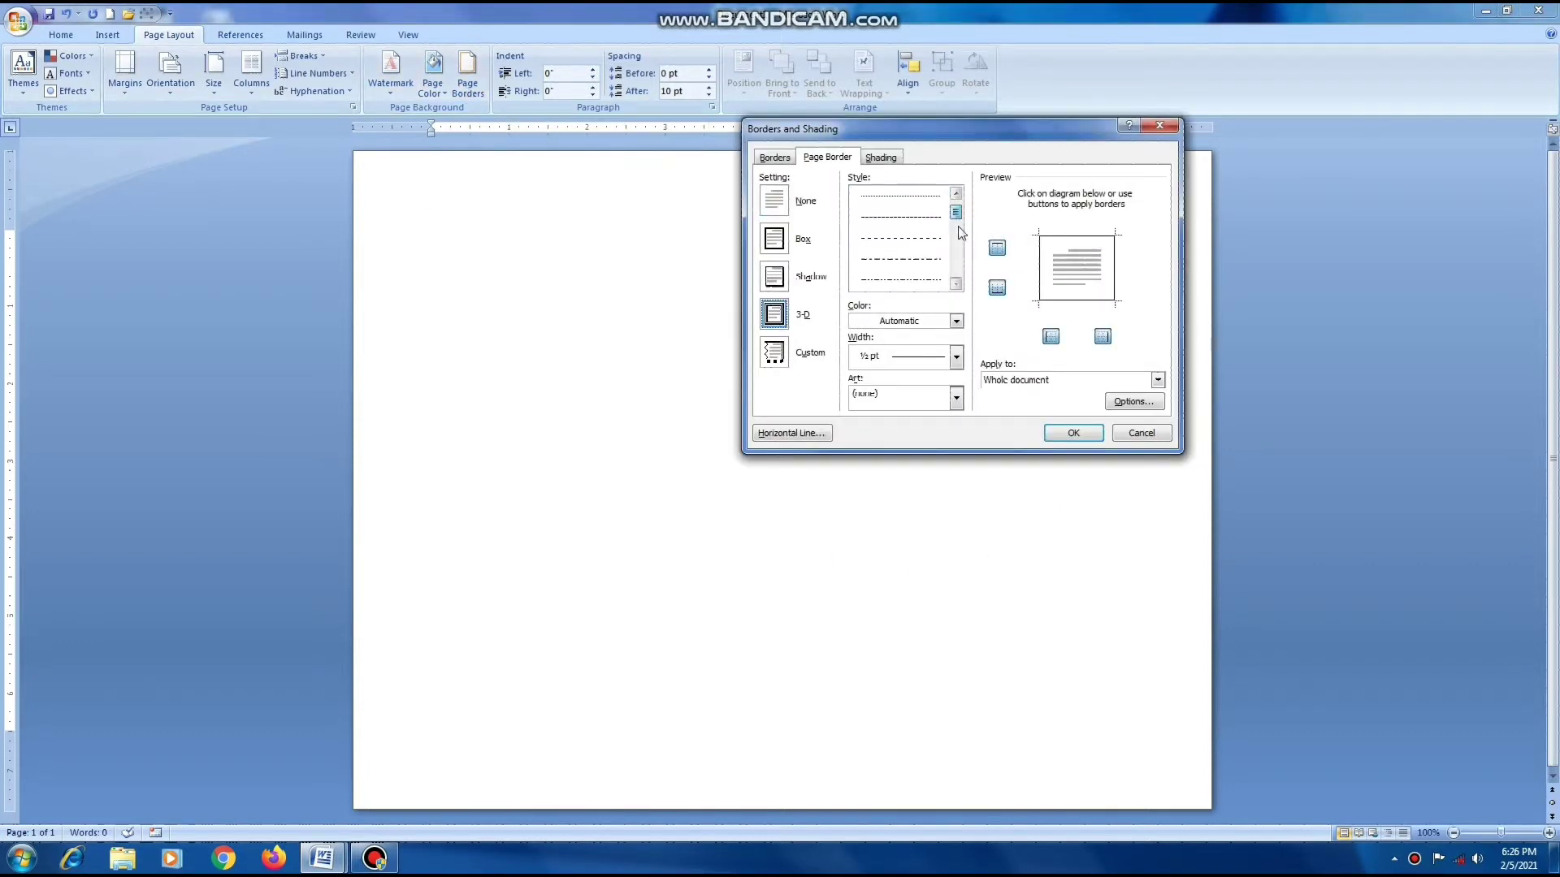
pyautogui.click(926, 280)
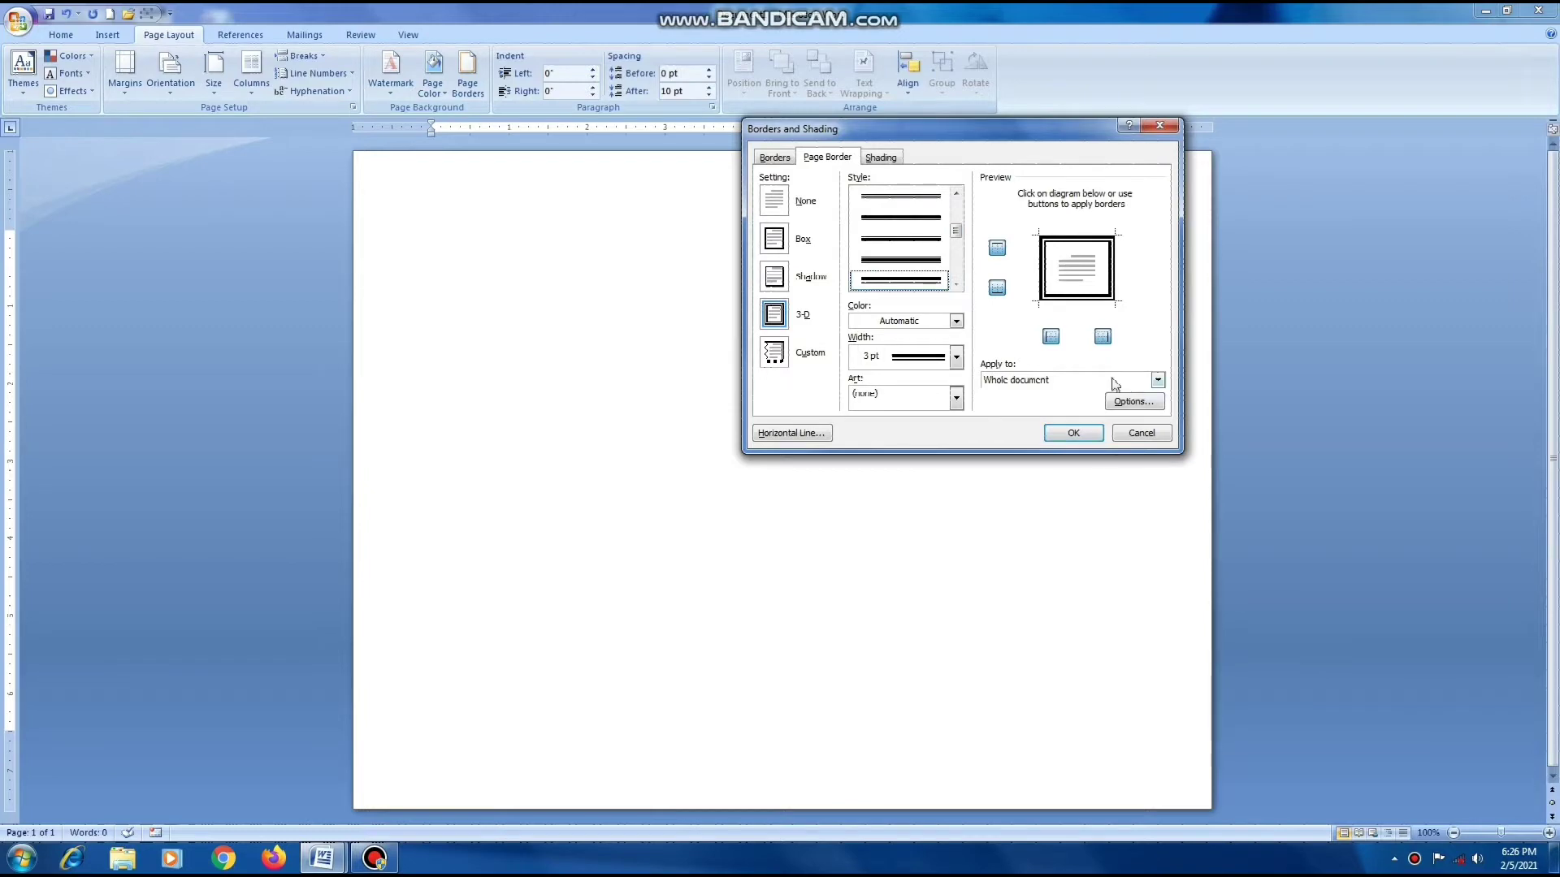
pyautogui.click(956, 320)
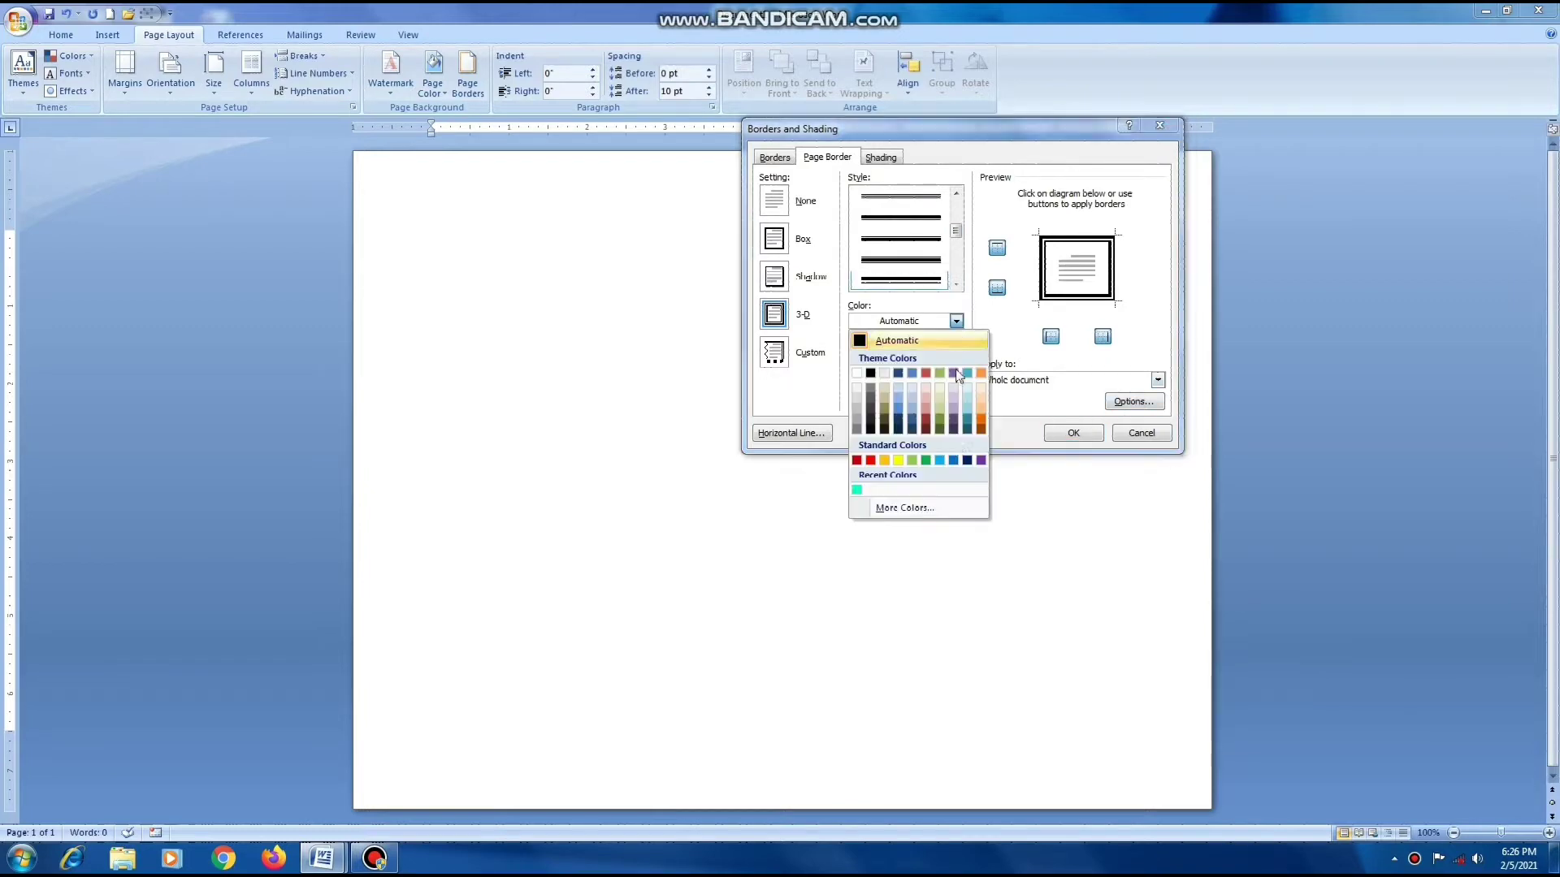
pyautogui.click(938, 456)
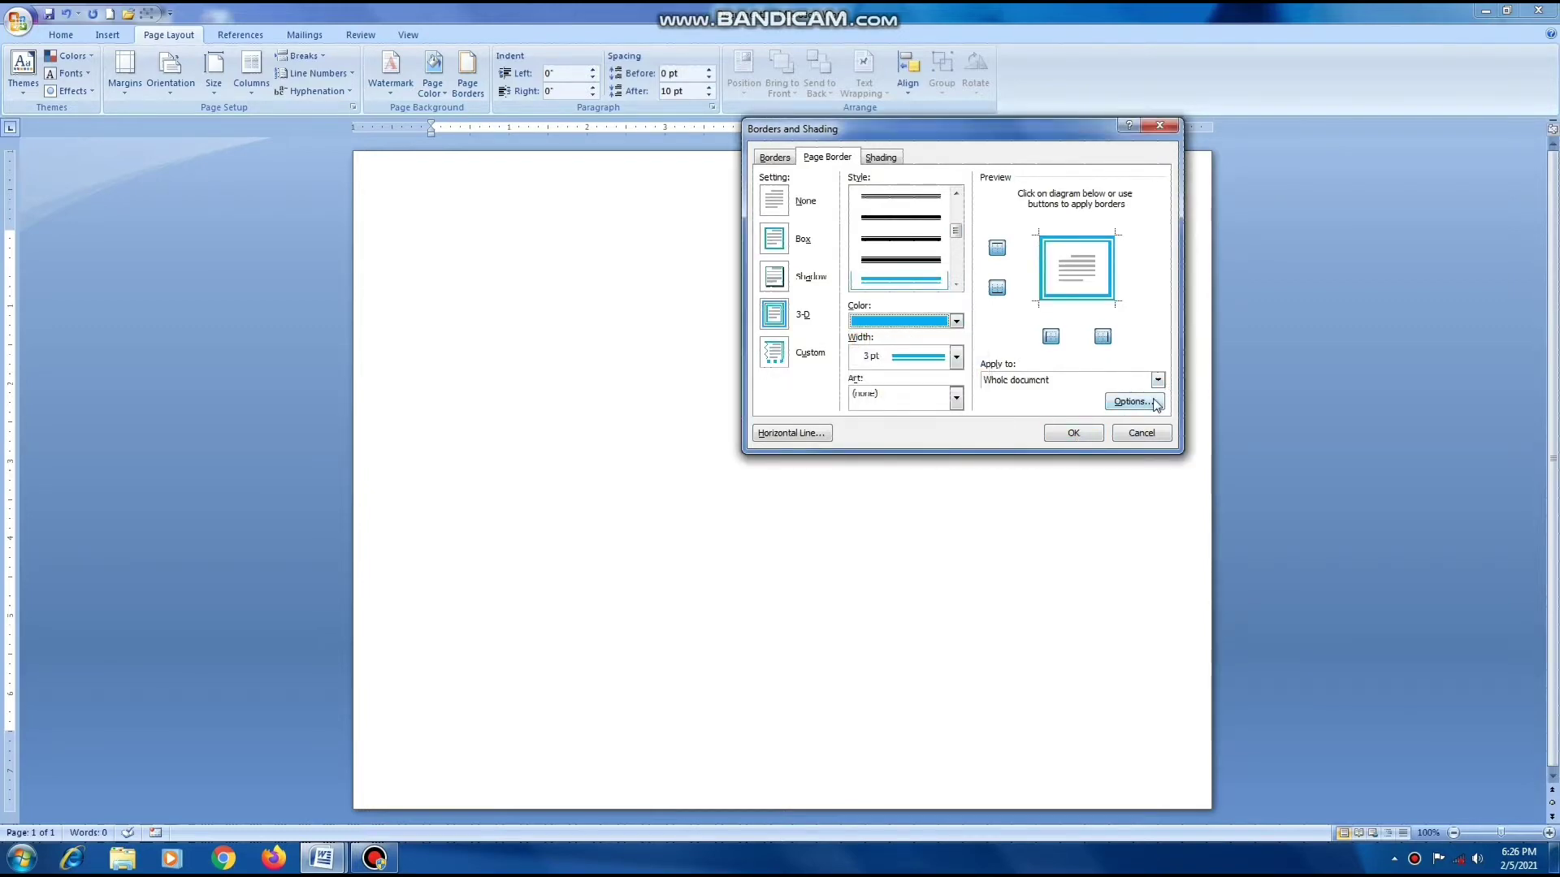
# Set the border margins to 16 pt on every side and apply the border.
pyautogui.click(1134, 401)
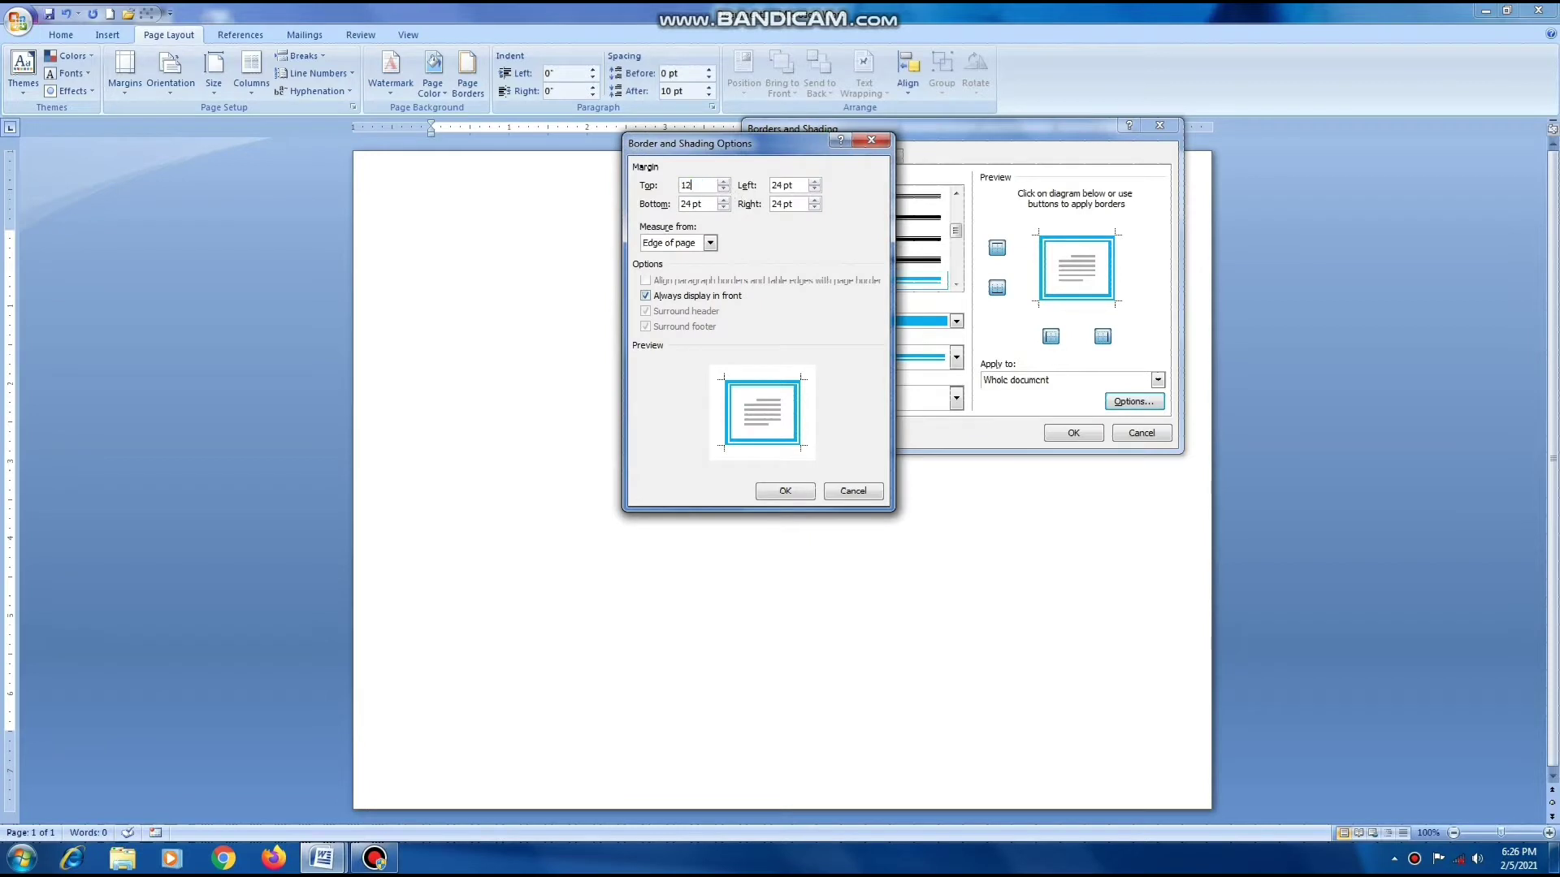
pyautogui.moveTo(710, 209); pyautogui.dragTo(640, 199)
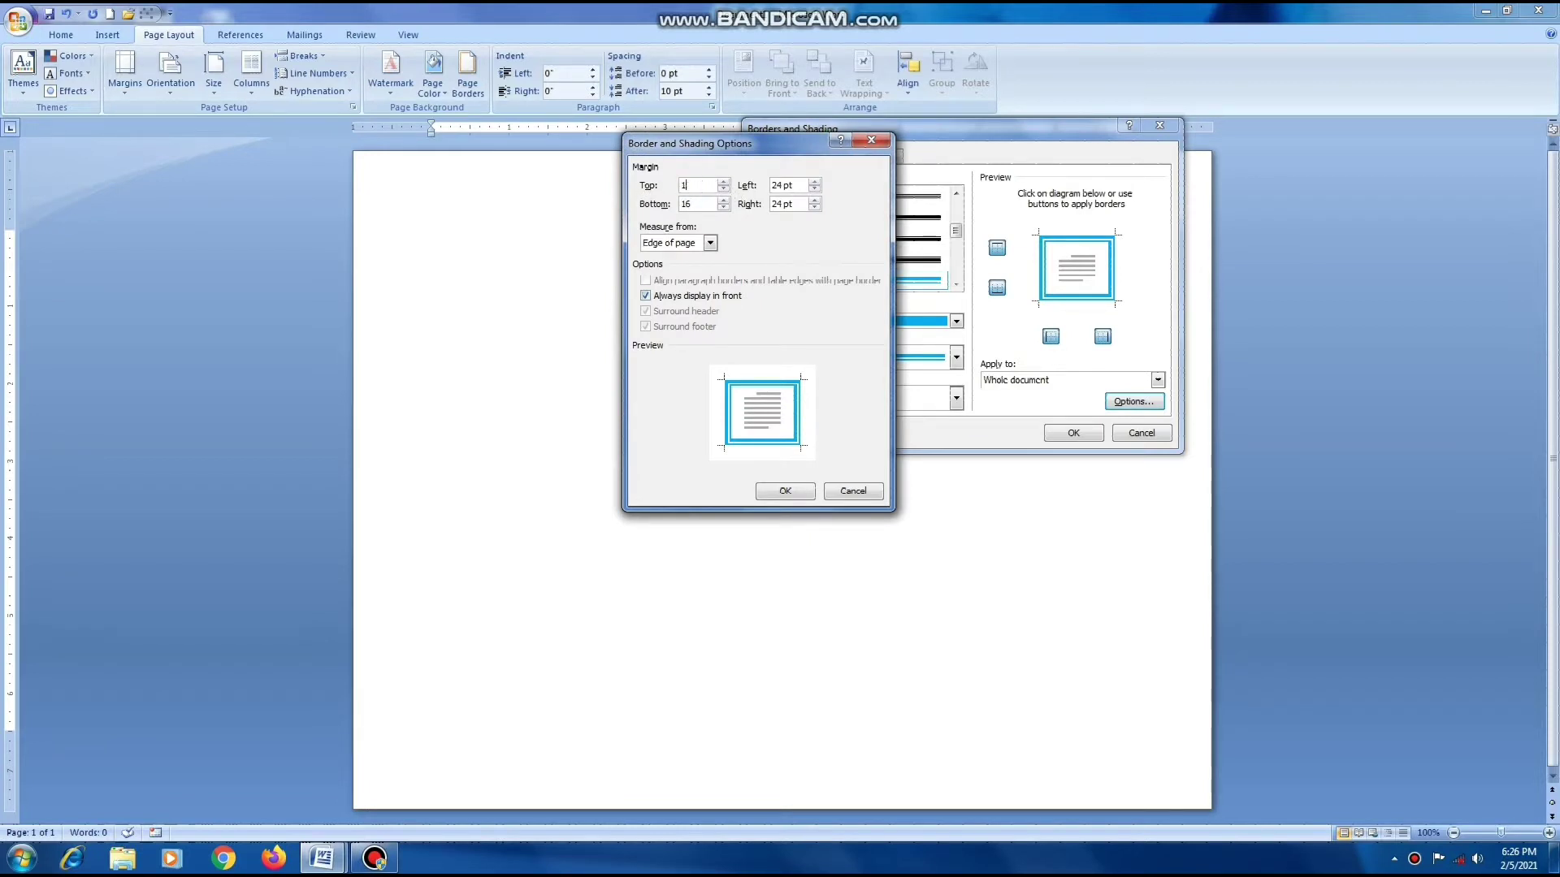
pyautogui.write('6')
pyautogui.moveTo(796, 186); pyautogui.dragTo(769, 186)
pyautogui.write('16')
pyautogui.click(770, 493)
pyautogui.click(1056, 433)
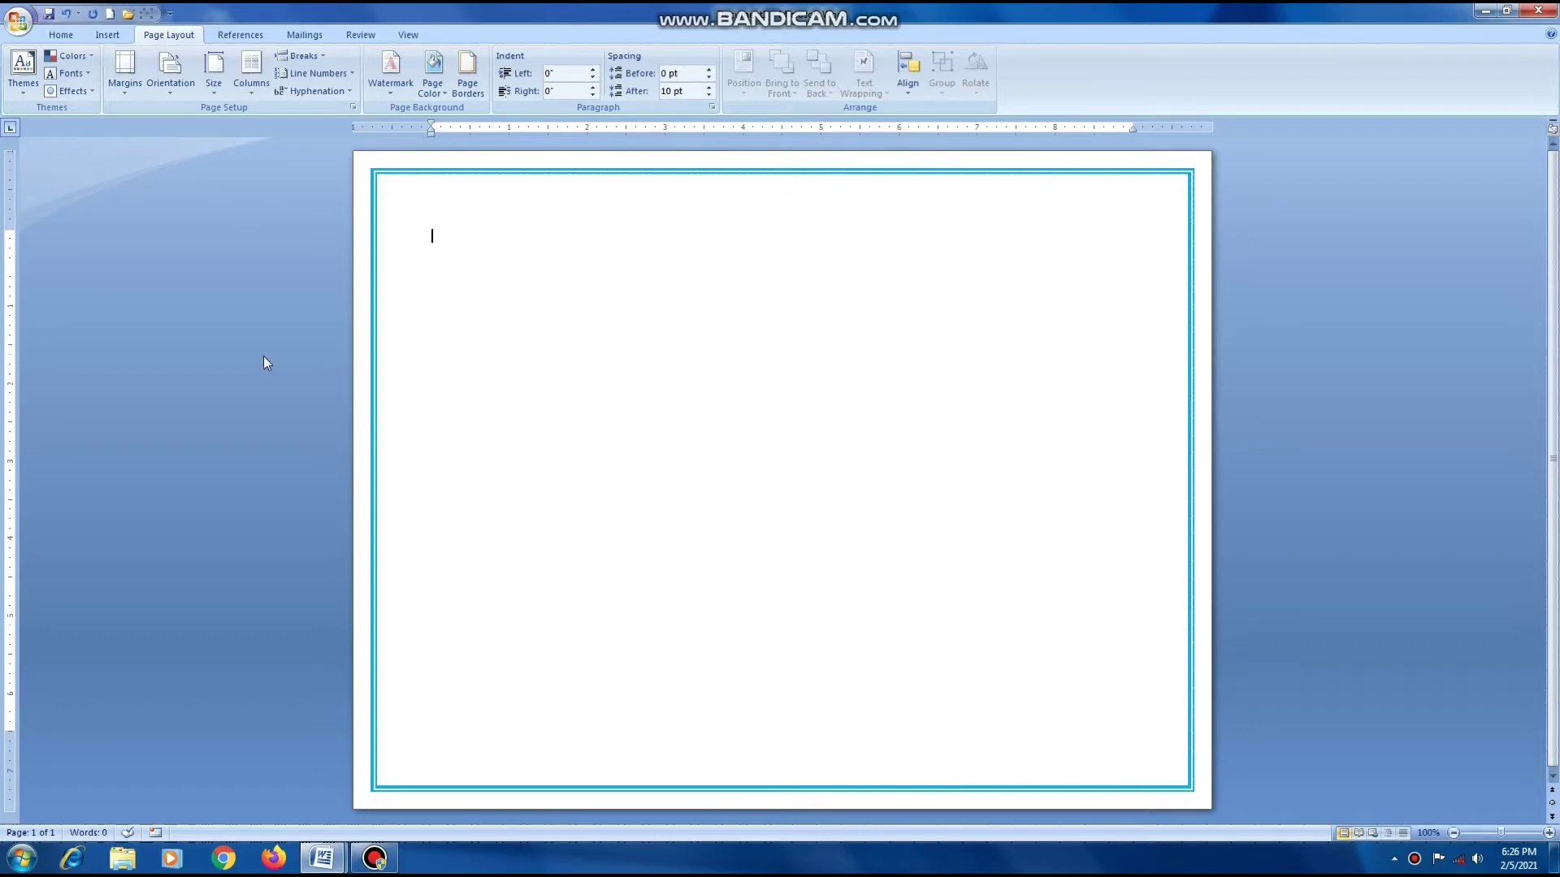
# Draw a large right triangle, about 2.2" × 2.5", near the top-left.
pyautogui.click(107, 35)
pyautogui.click(244, 71)
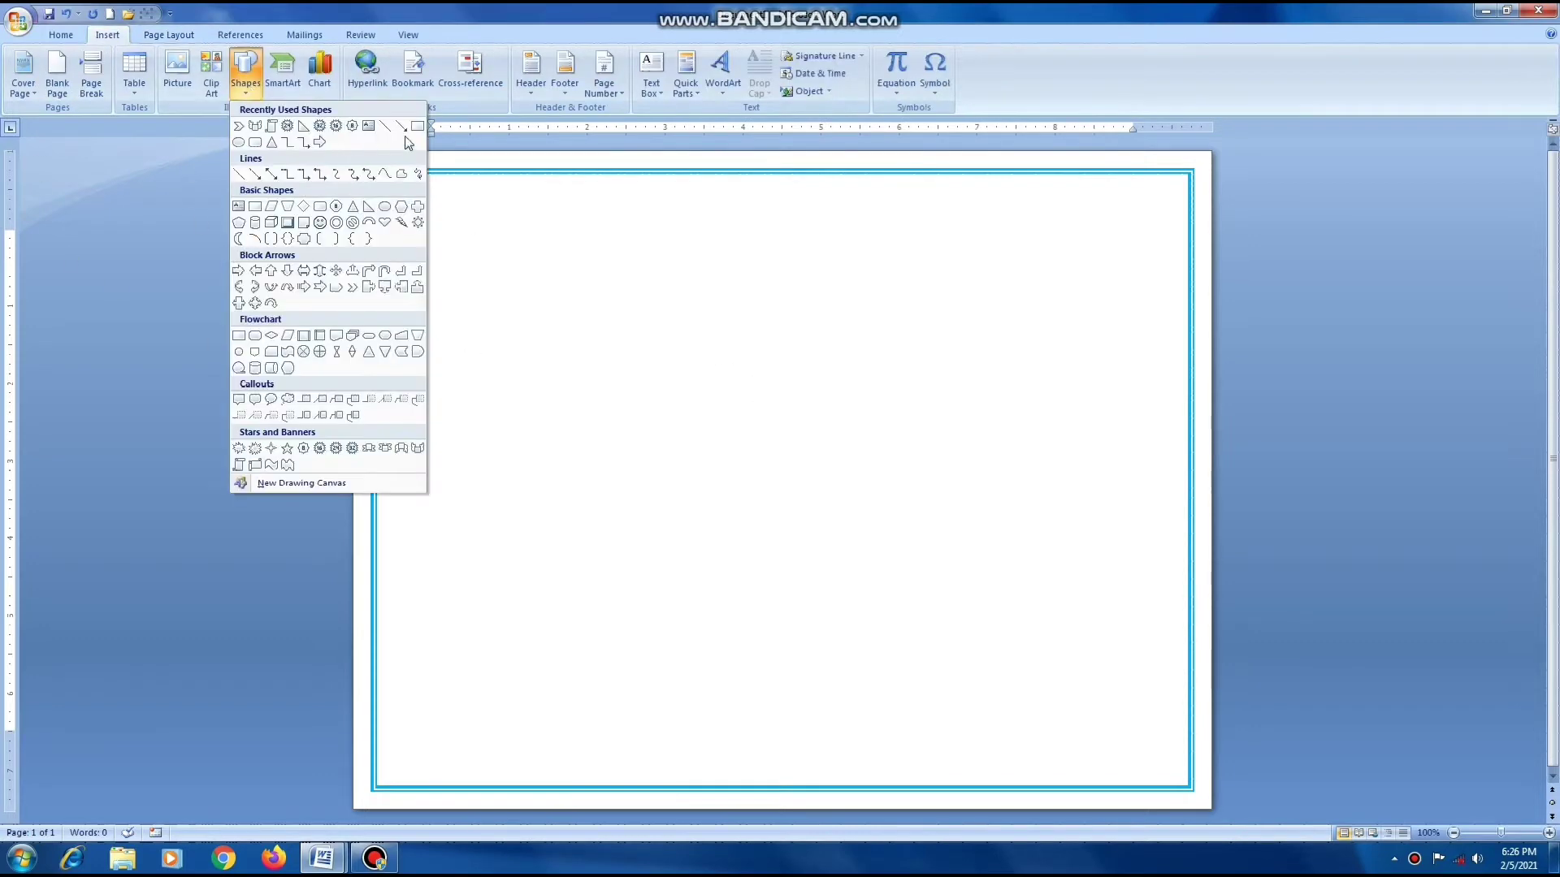
pyautogui.click(368, 207)
pyautogui.moveTo(511, 233); pyautogui.dragTo(705, 402)
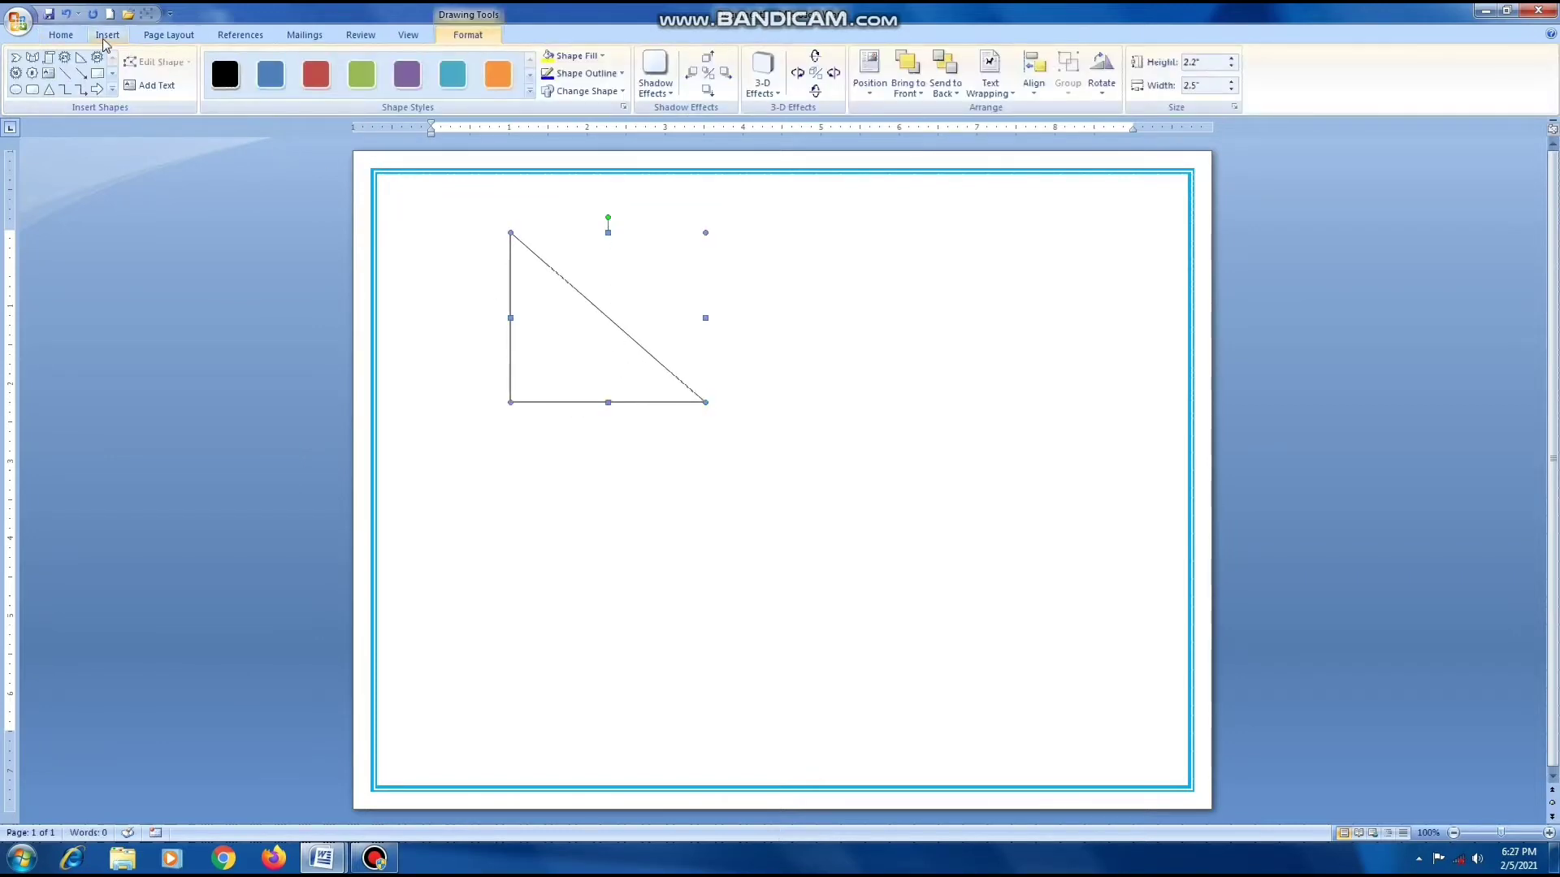
# Draw a smaller 1.45" × 1.65" right triangle inside the first one.
pyautogui.click(106, 35)
pyautogui.click(246, 77)
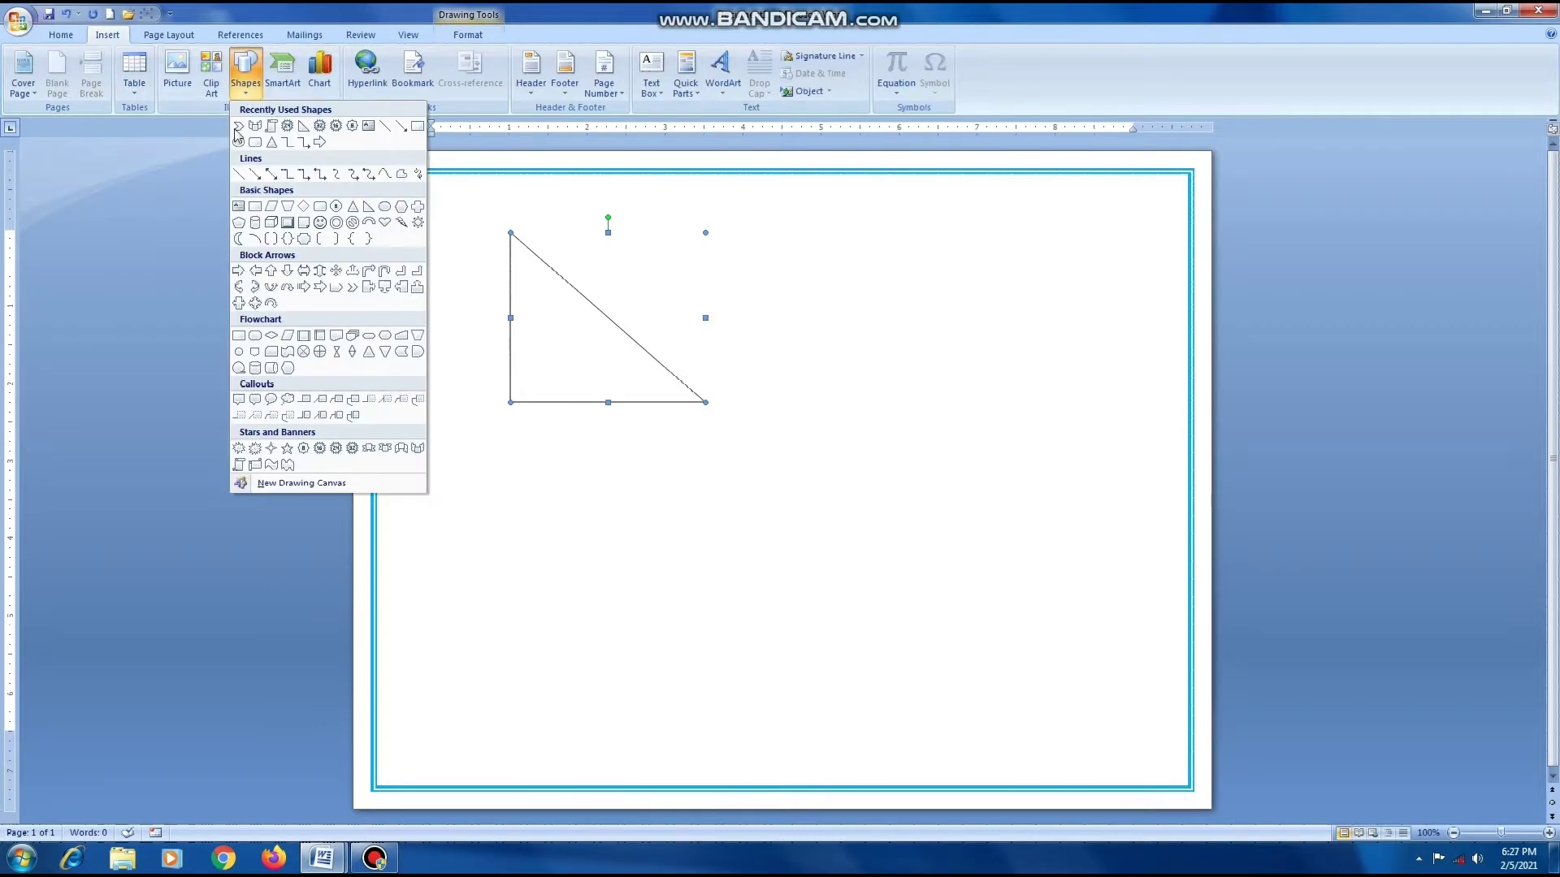
pyautogui.click(310, 143)
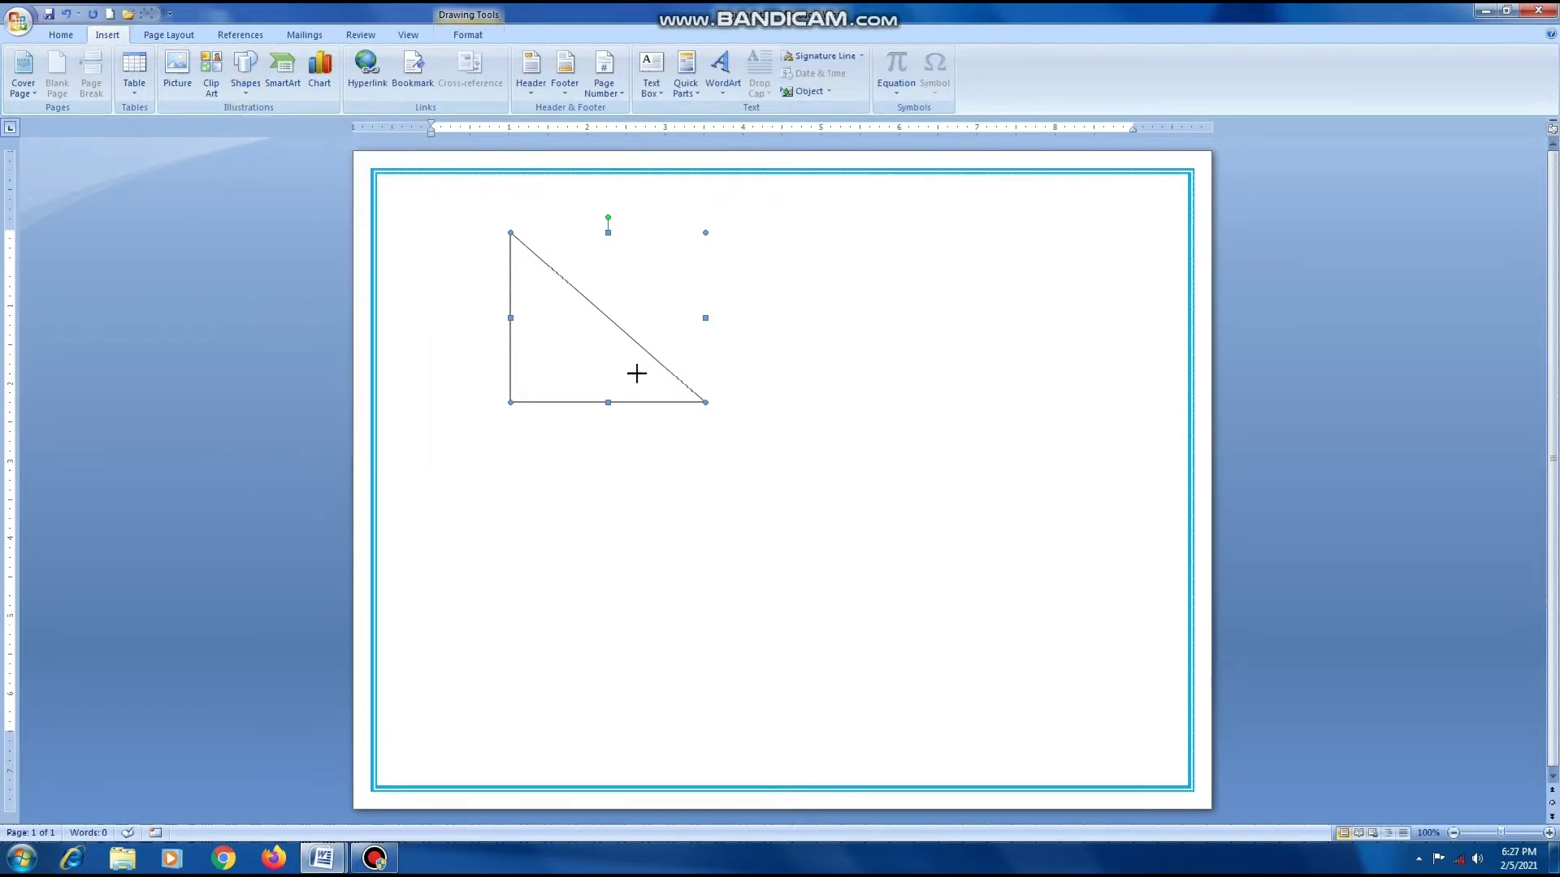
pyautogui.moveTo(545, 264); pyautogui.dragTo(673, 373)
# Fill the small triangle purple and the large triangle light blue.
pyautogui.moveTo(672, 372); pyautogui.dragTo(672, 374)
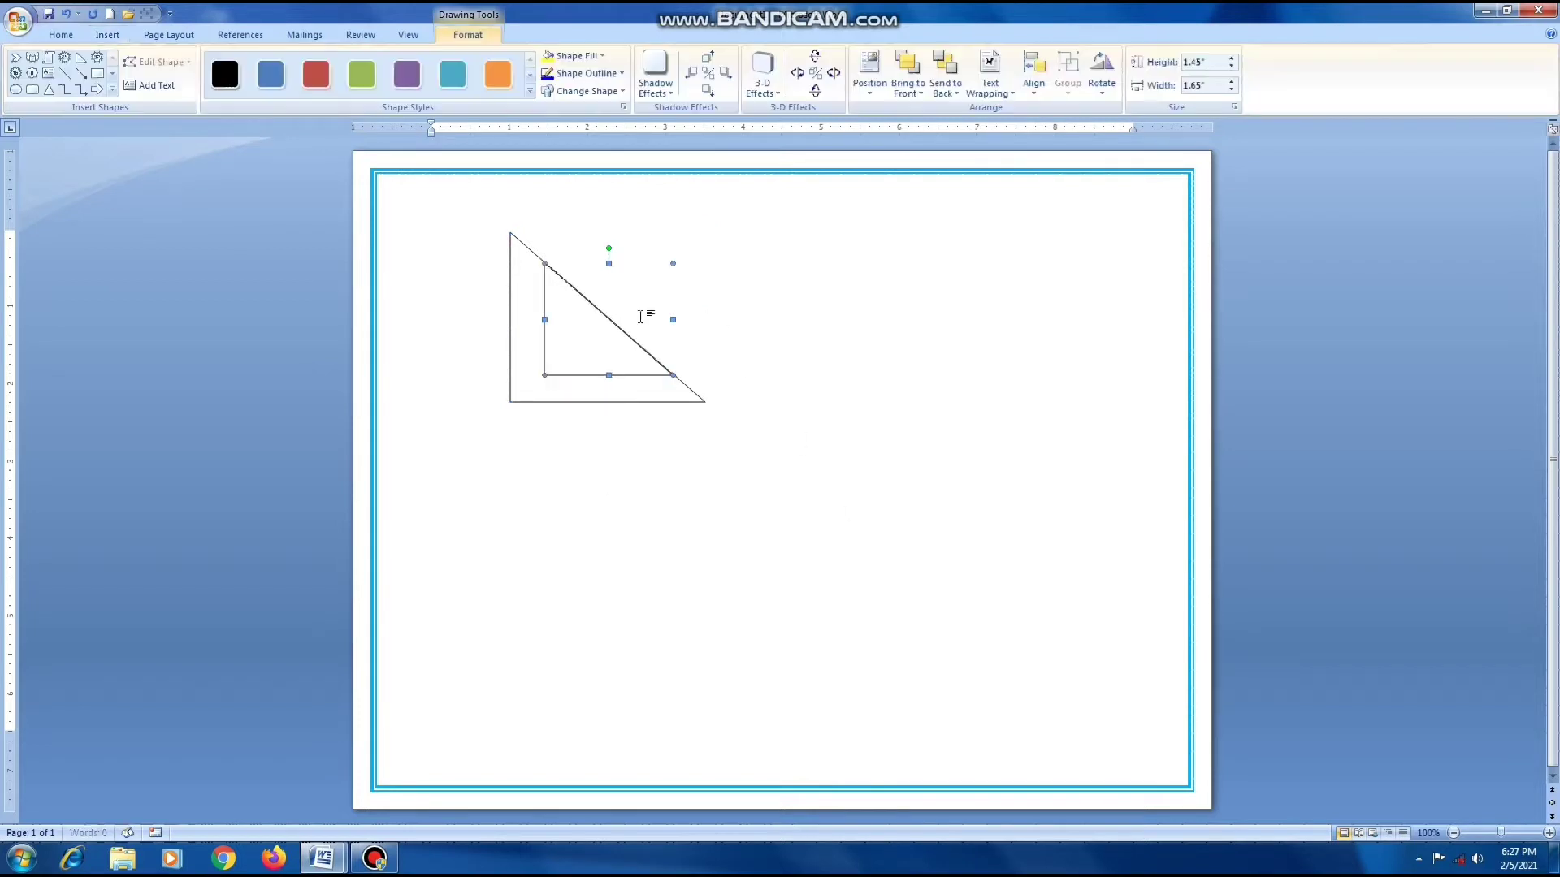
pyautogui.click(577, 55)
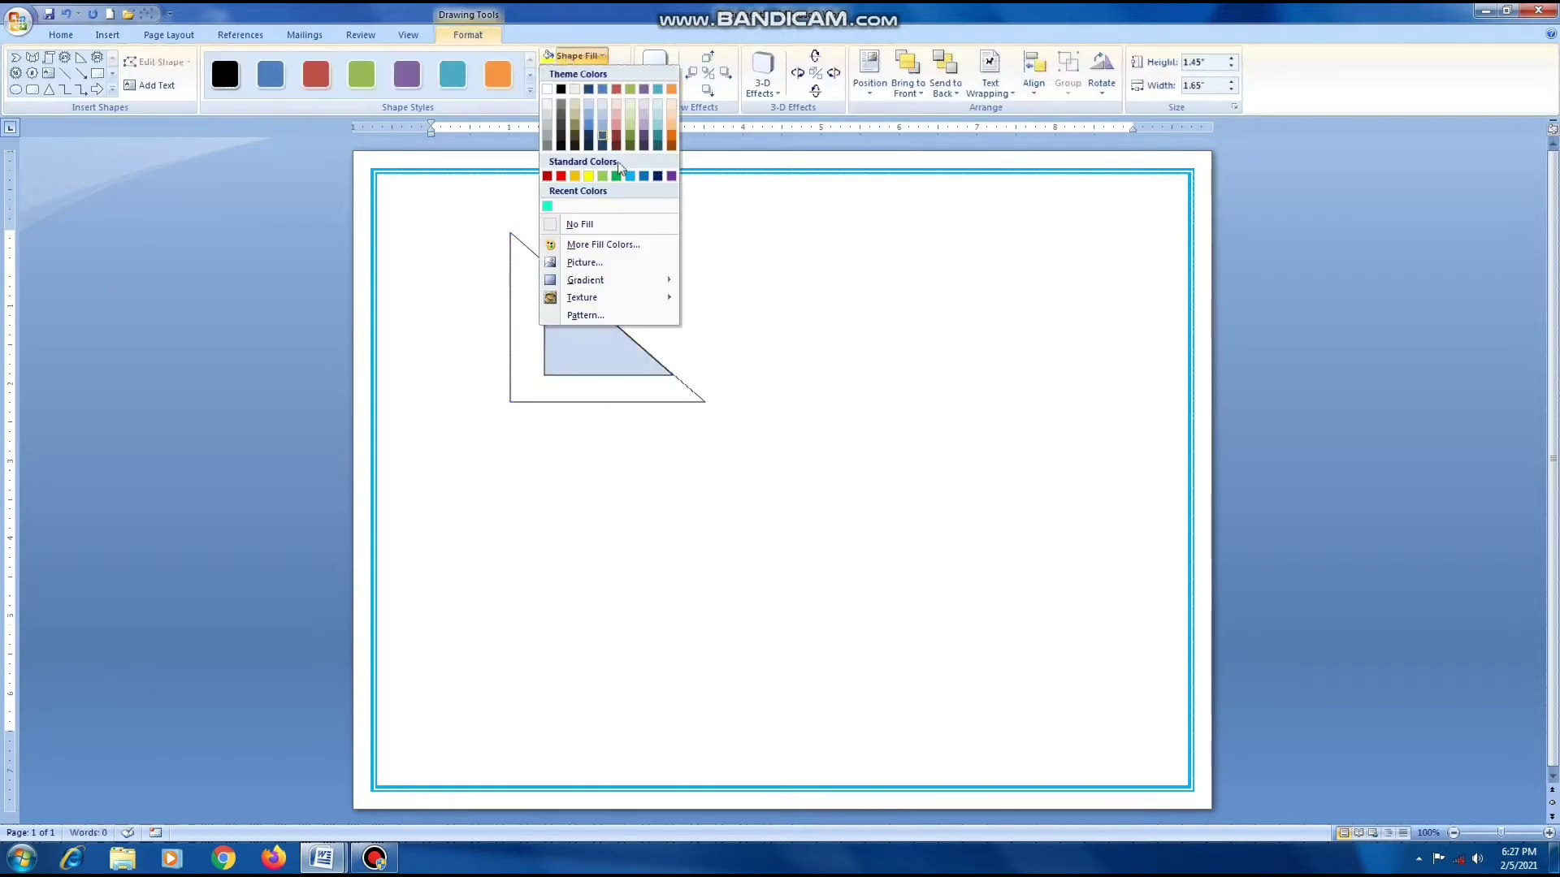
pyautogui.click(671, 177)
pyautogui.click(585, 59)
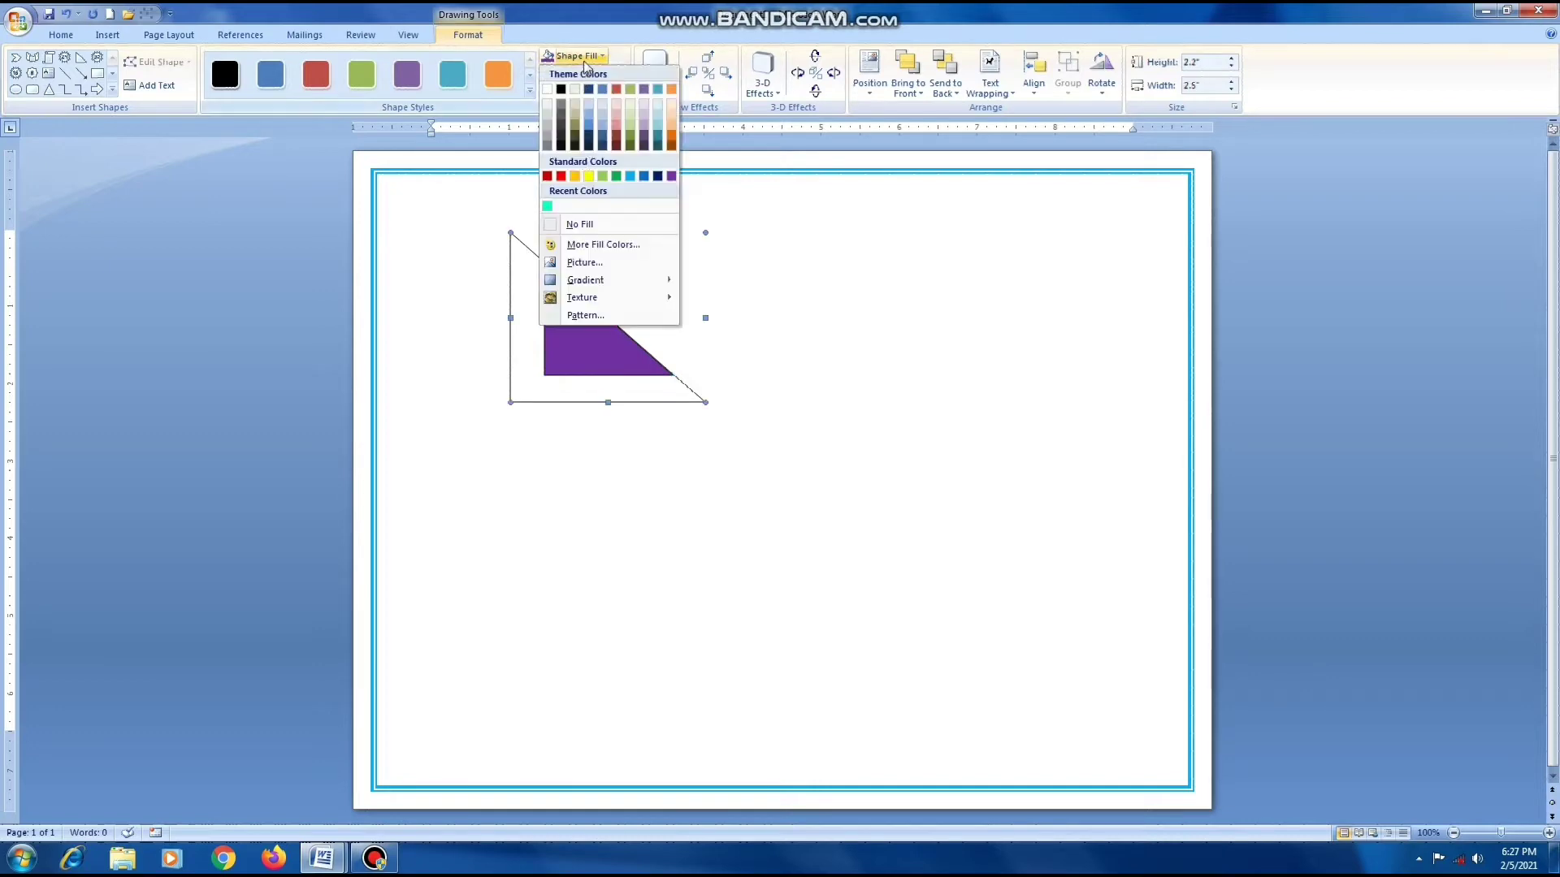
pyautogui.click(629, 176)
# Make both triangle fills semi-transparent, around 48–50% transparency.
pyautogui.click(549, 325)
pyautogui.rightClick(576, 333)
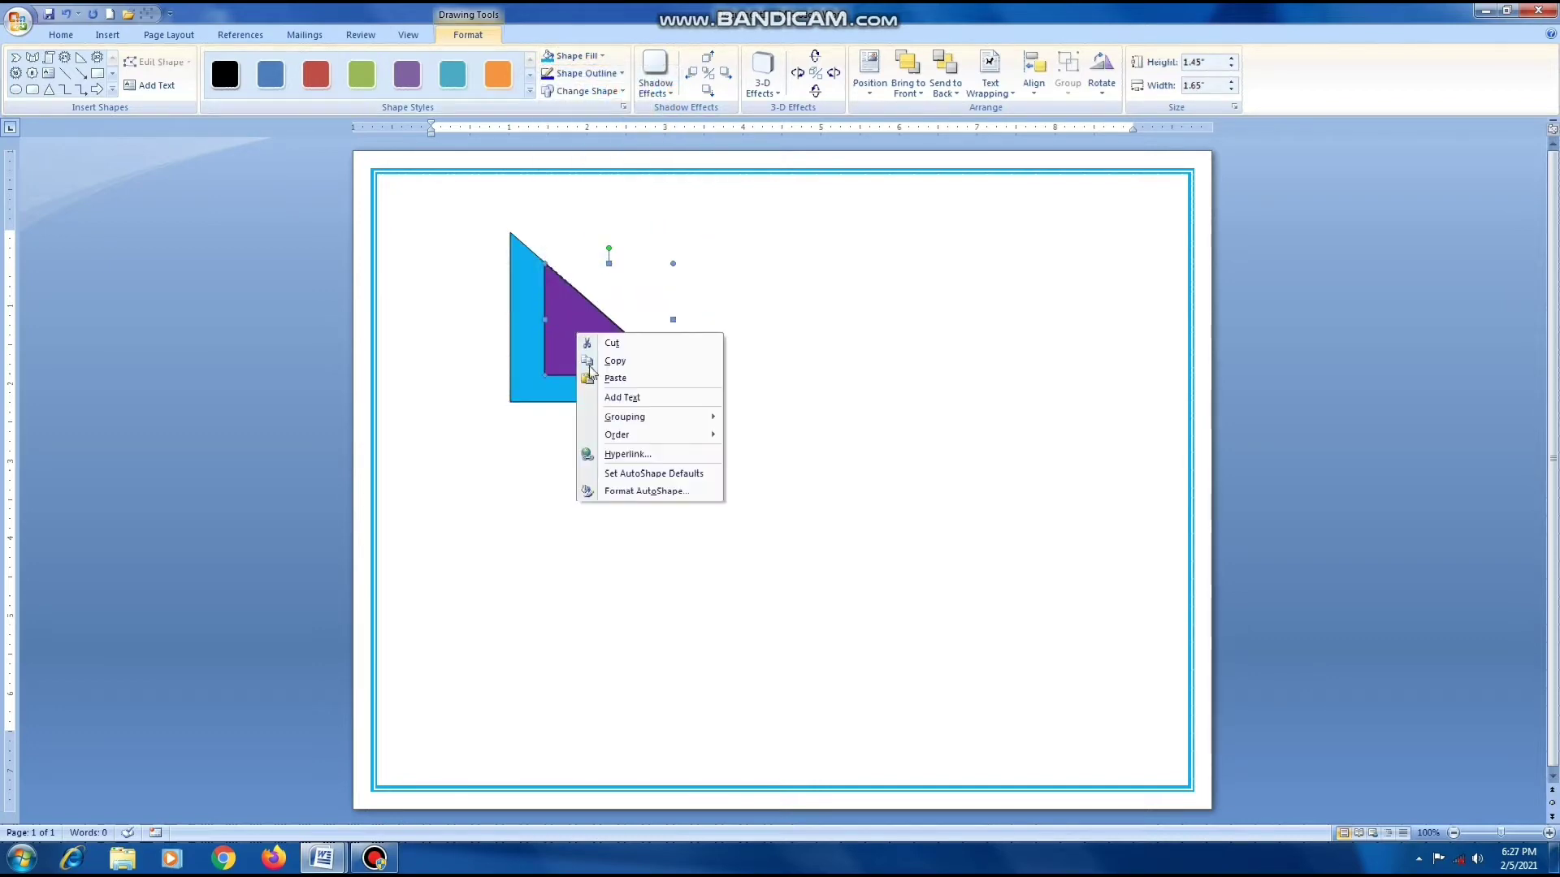
pyautogui.click(646, 491)
pyautogui.moveTo(1126, 281); pyautogui.dragTo(1166, 284)
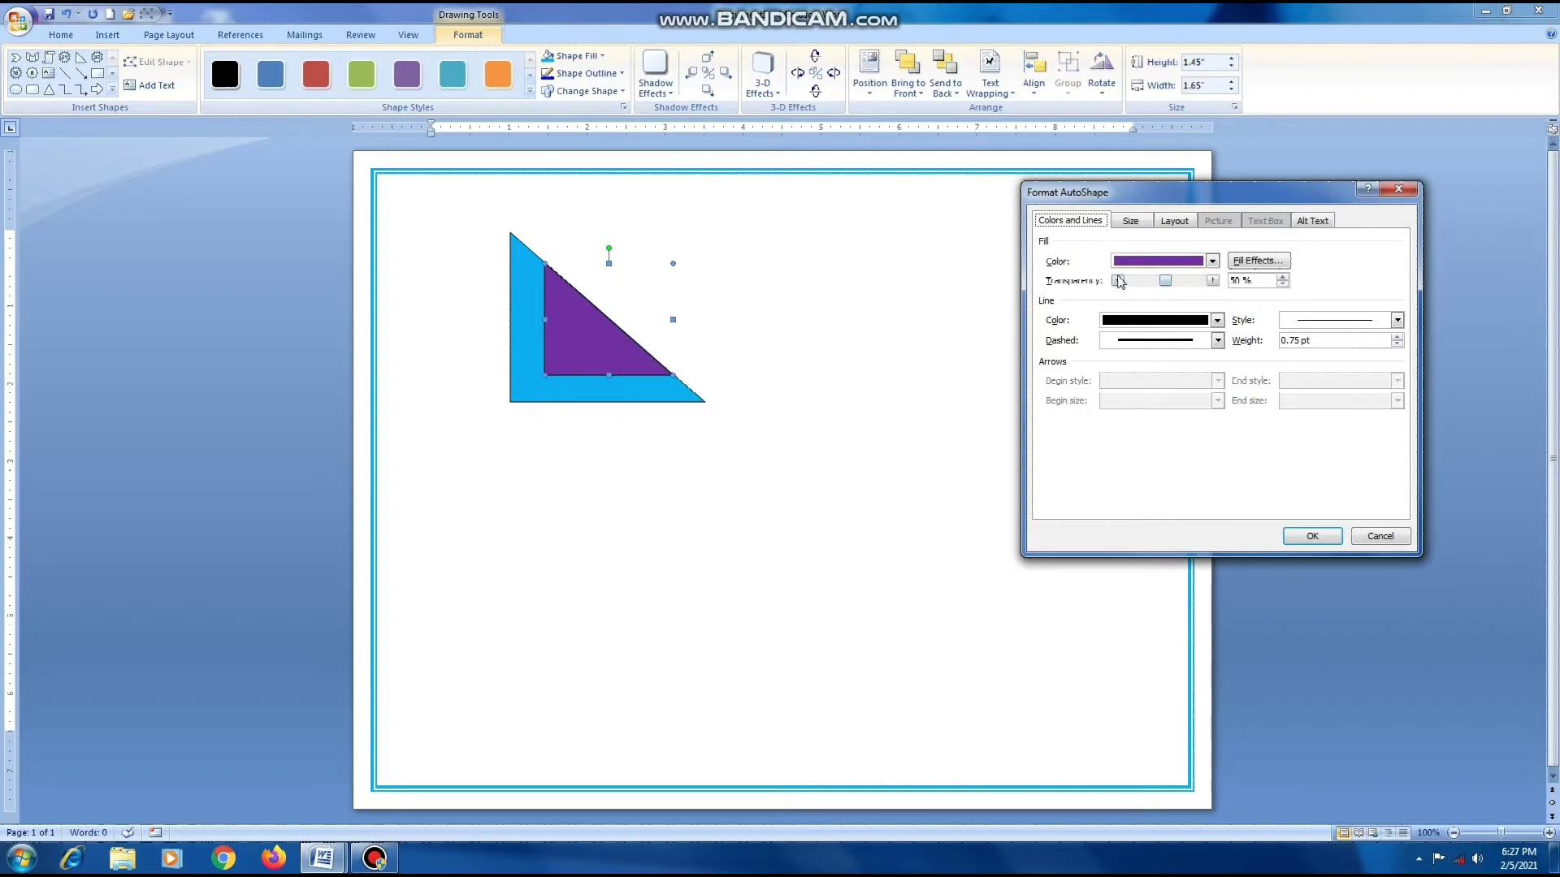
pyautogui.click(1312, 536)
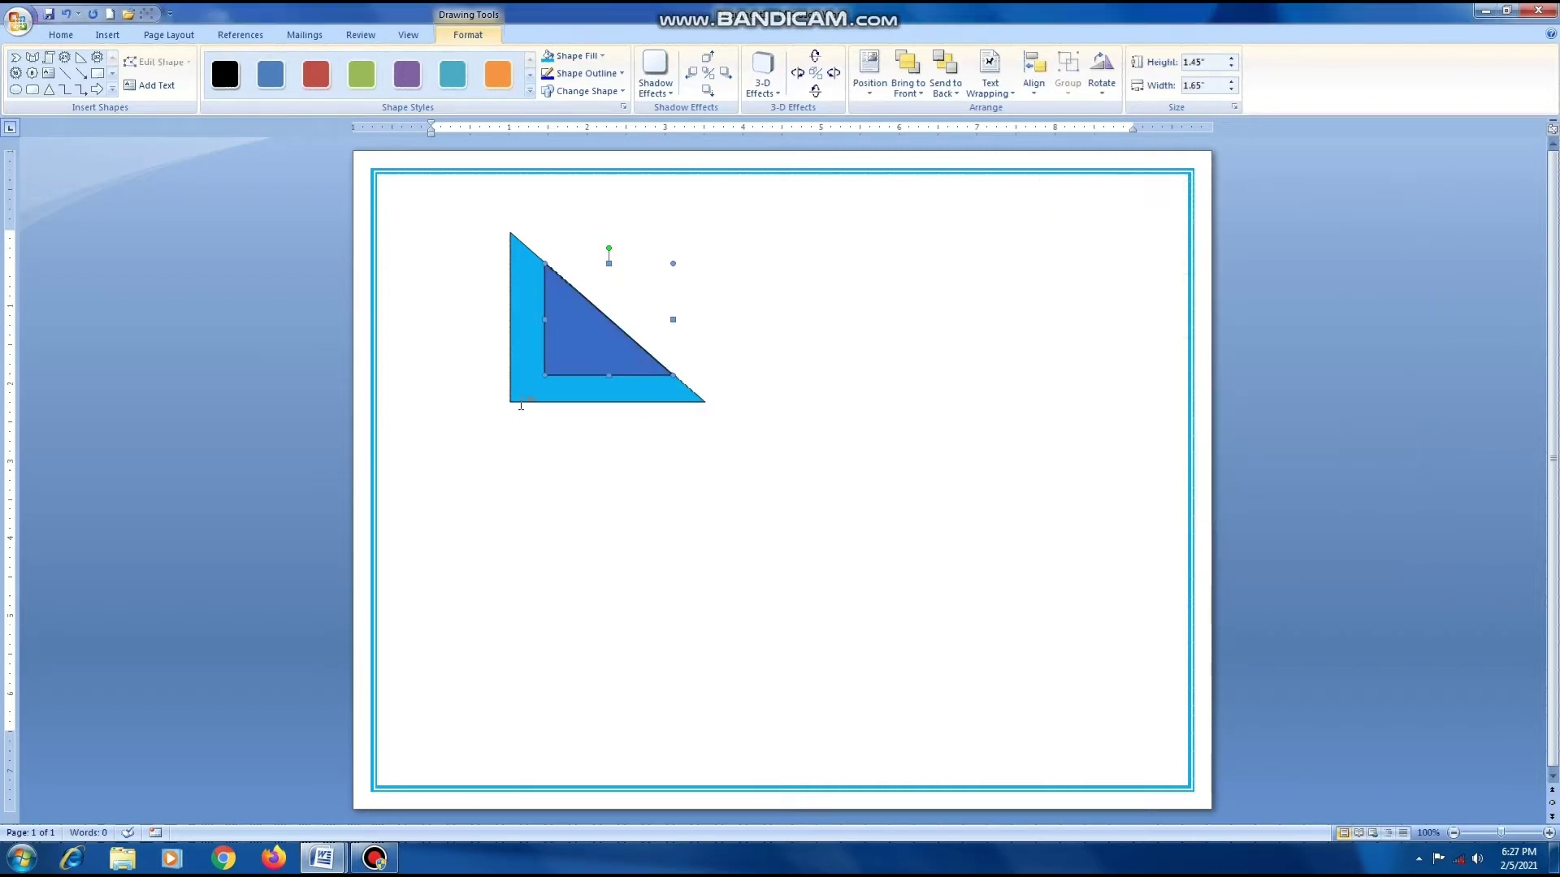
pyautogui.click(520, 392)
pyautogui.rightClick(525, 381)
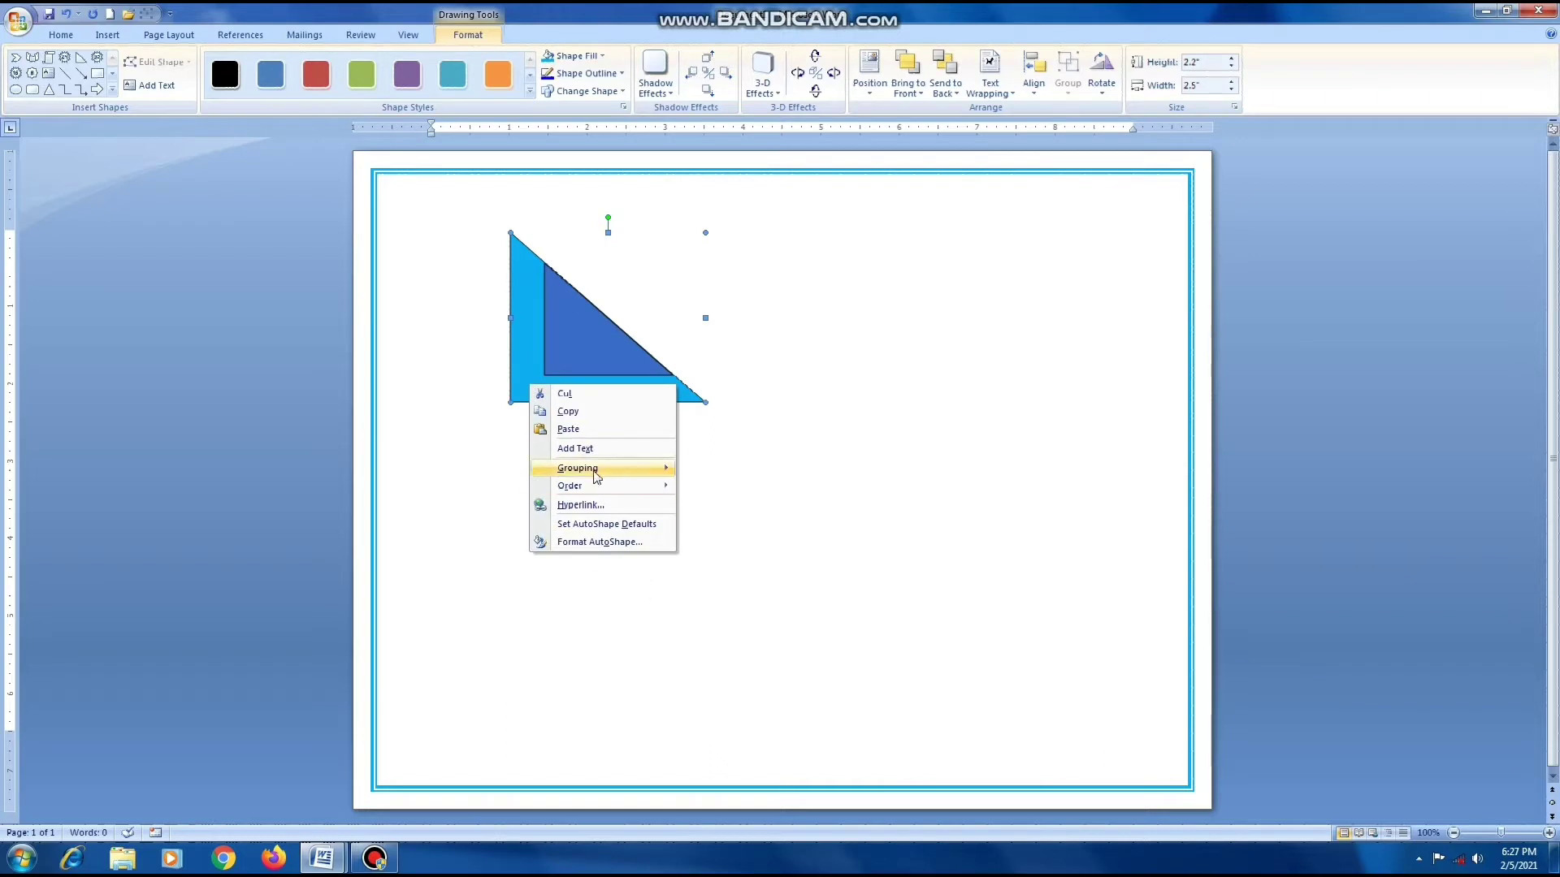
pyautogui.click(569, 542)
pyautogui.moveTo(1132, 281); pyautogui.dragTo(1167, 286)
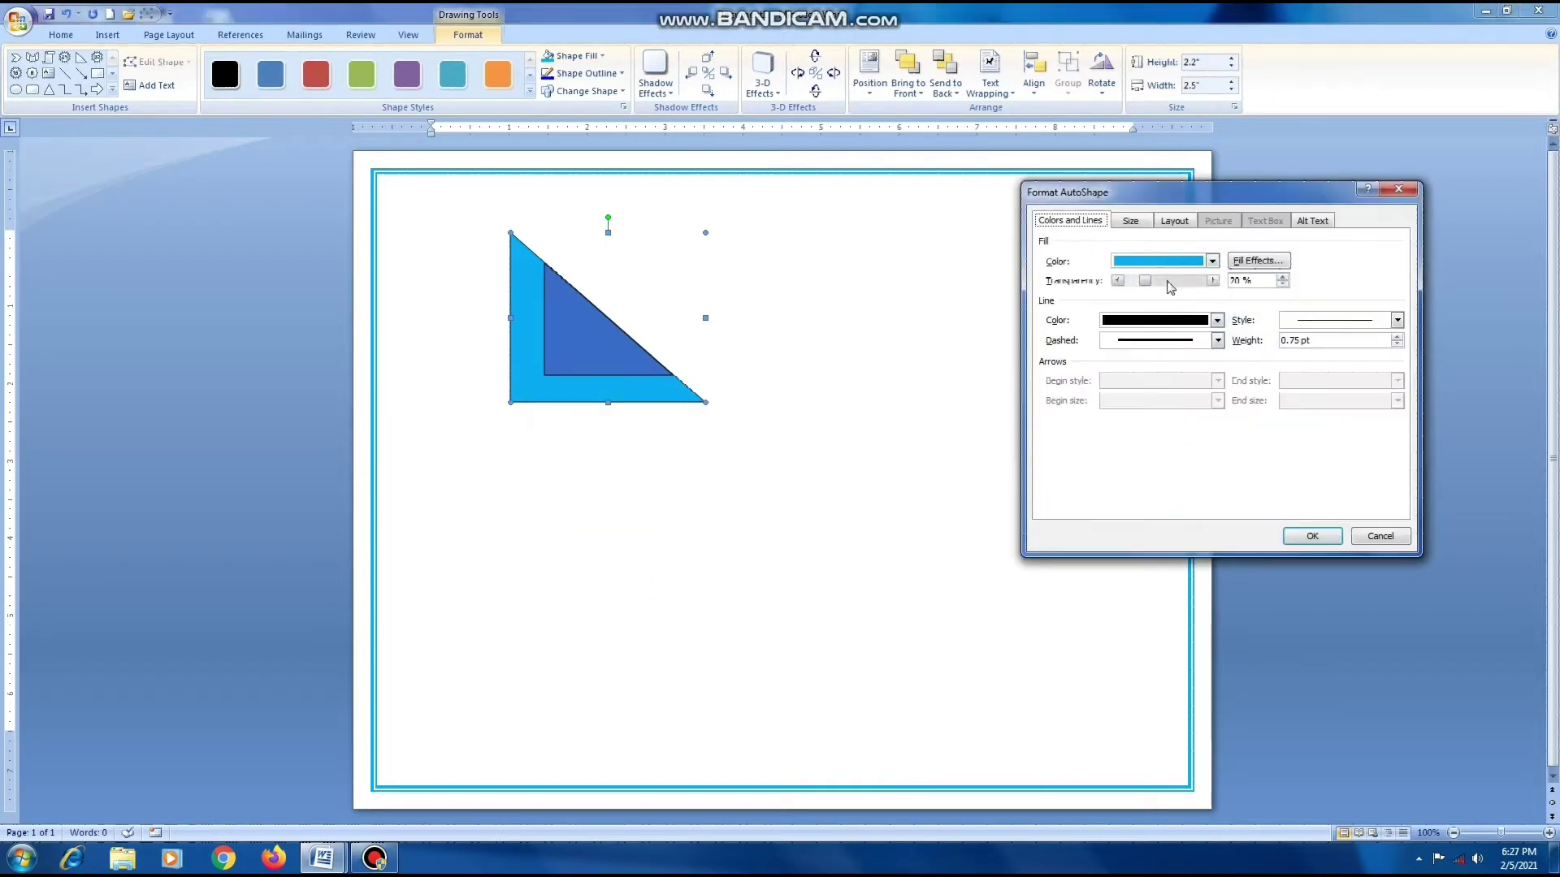
pyautogui.click(1310, 536)
# Remove the outlines from both the inner and outer triangles.
pyautogui.click(615, 329)
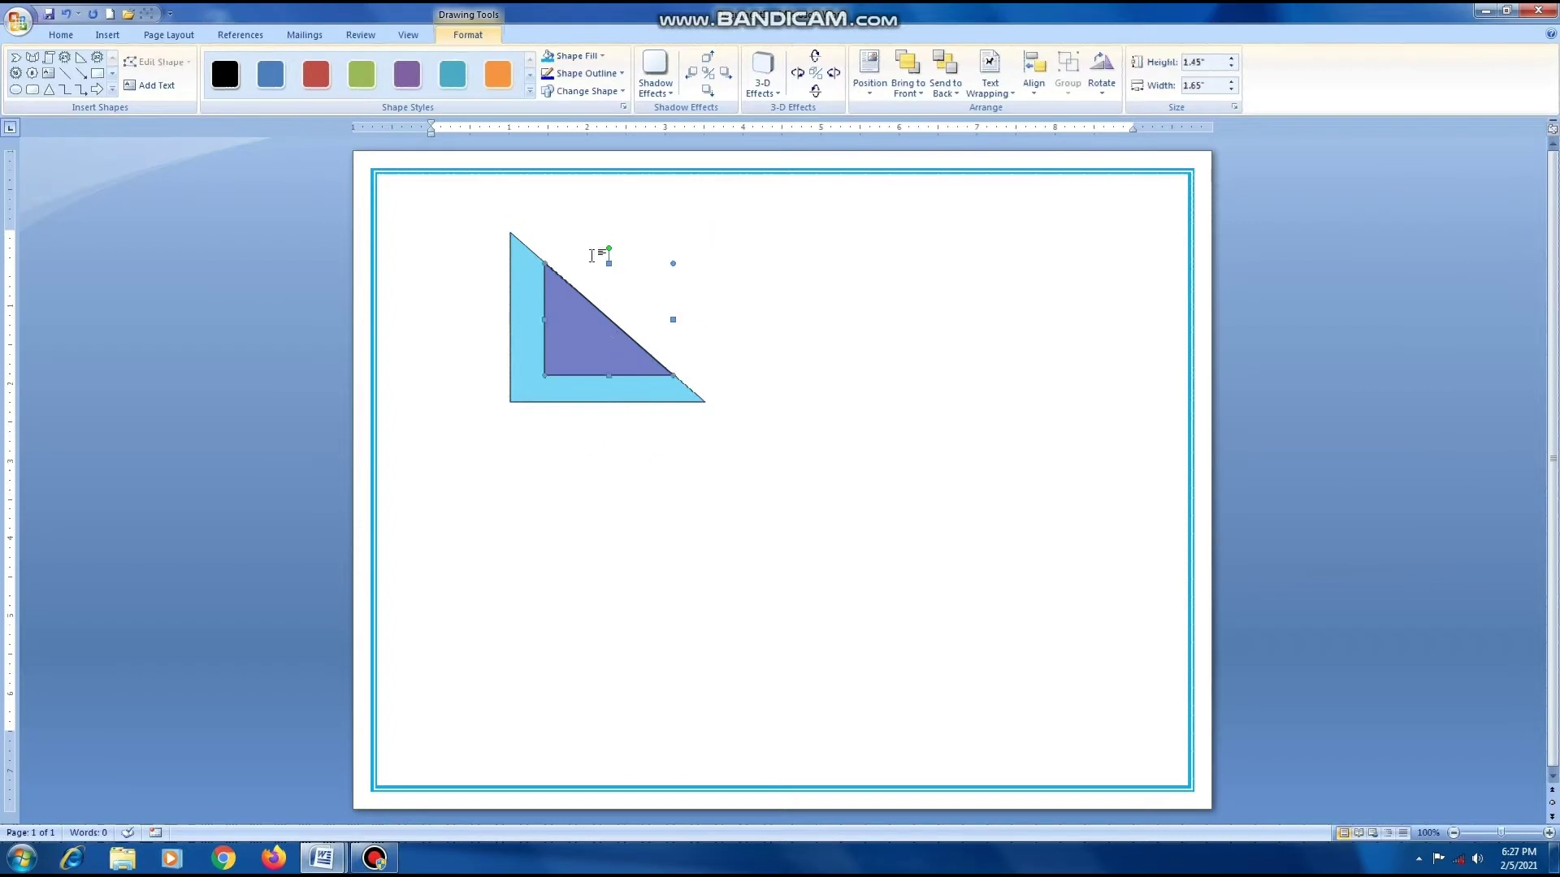
pyautogui.click(587, 73)
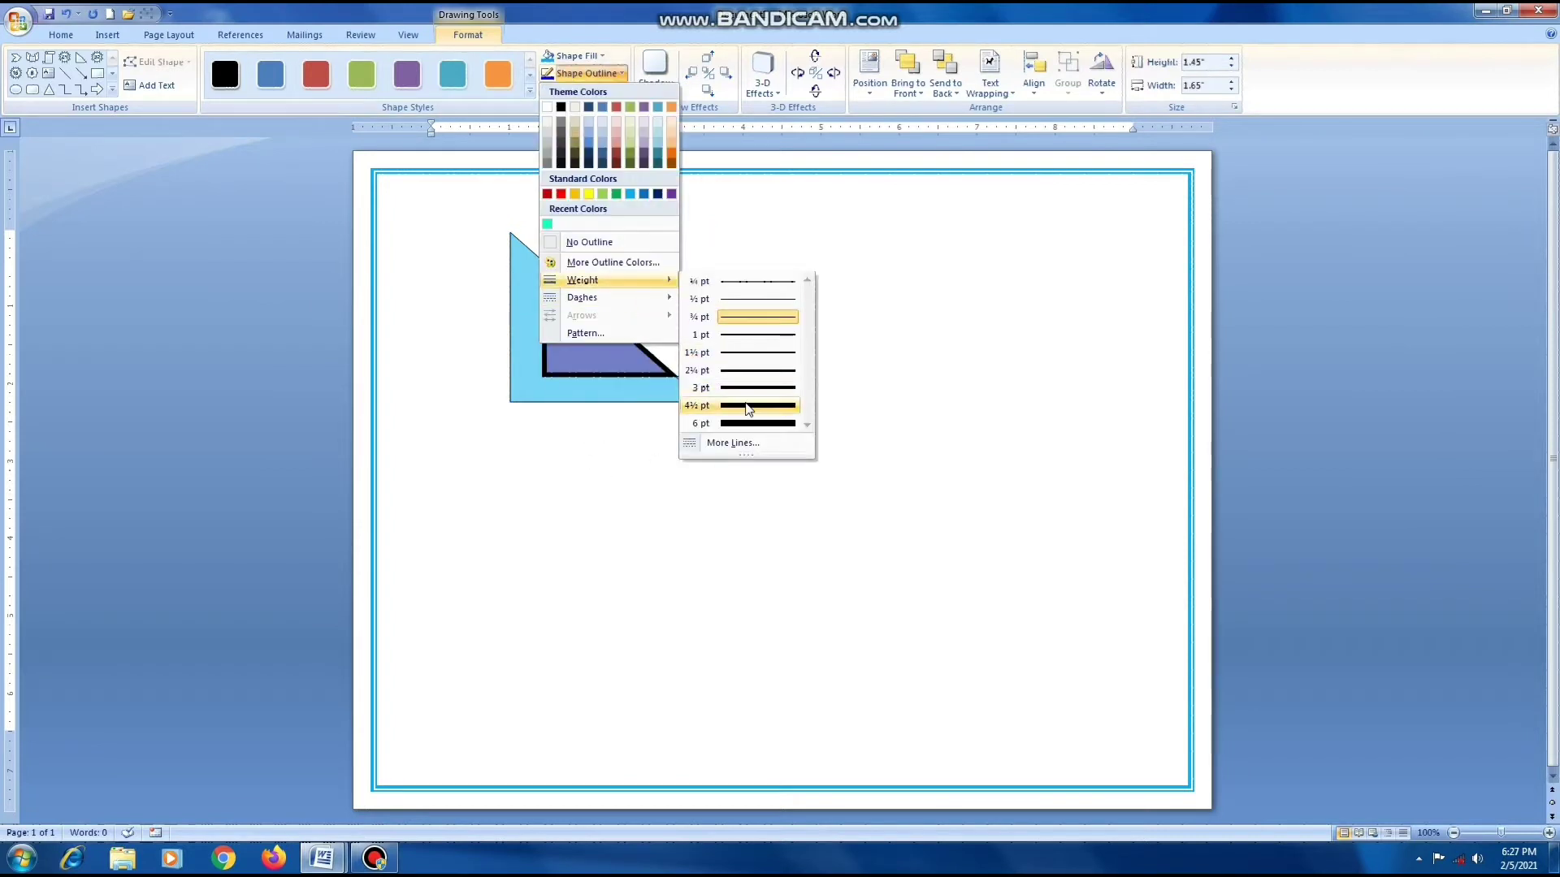
pyautogui.click(756, 405)
pyautogui.click(587, 73)
pyautogui.click(572, 242)
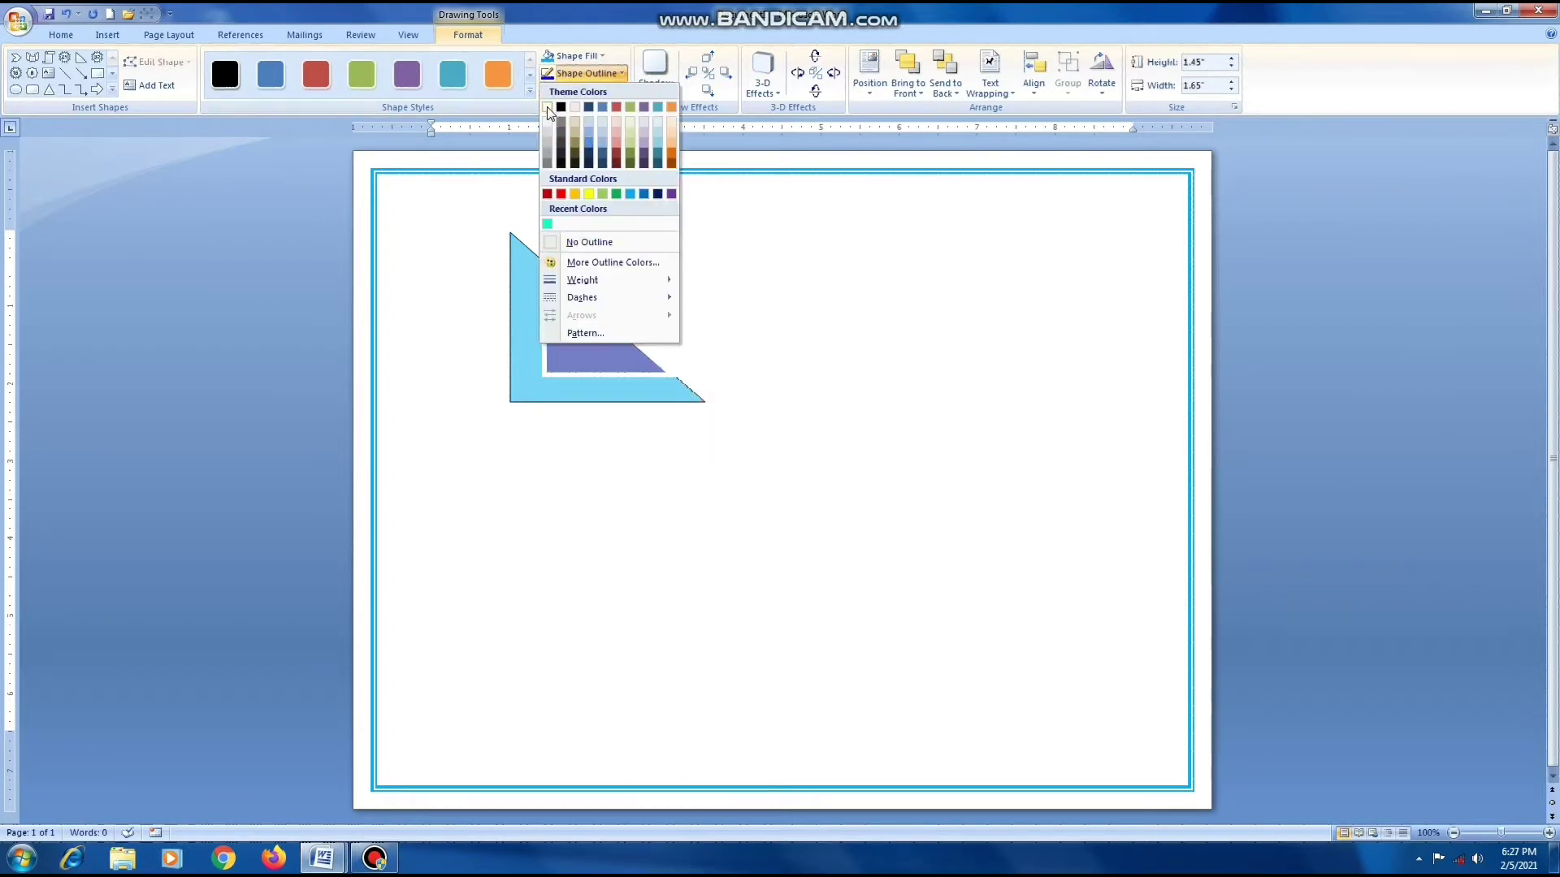
pyautogui.click(513, 358)
pyautogui.click(575, 80)
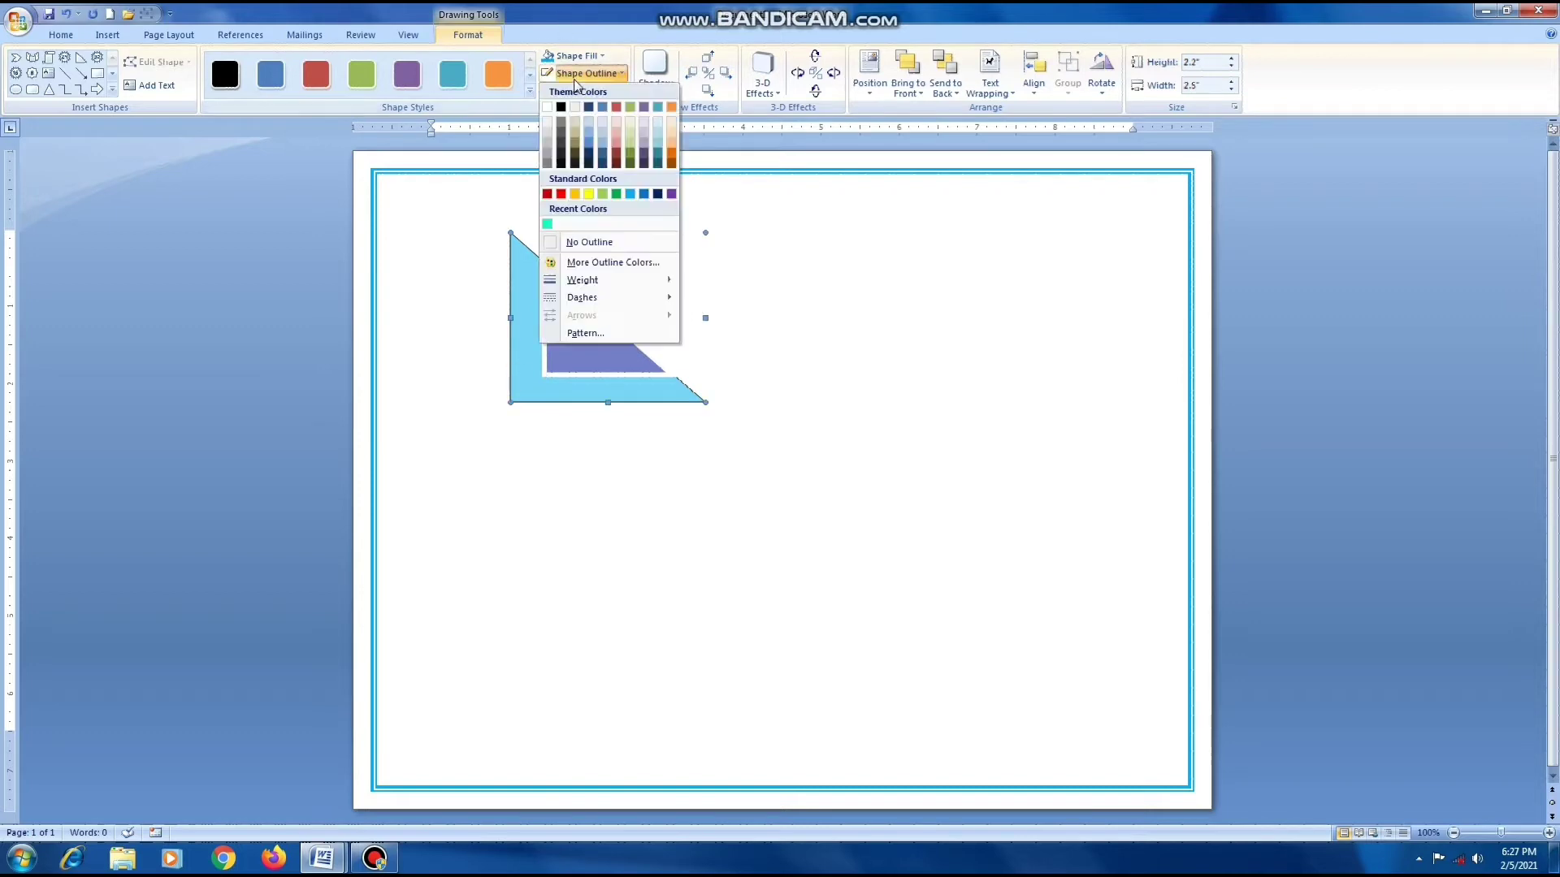
pyautogui.click(589, 242)
pyautogui.click(755, 585)
# Select both triangles and group them into one object.
pyautogui.click(590, 360)
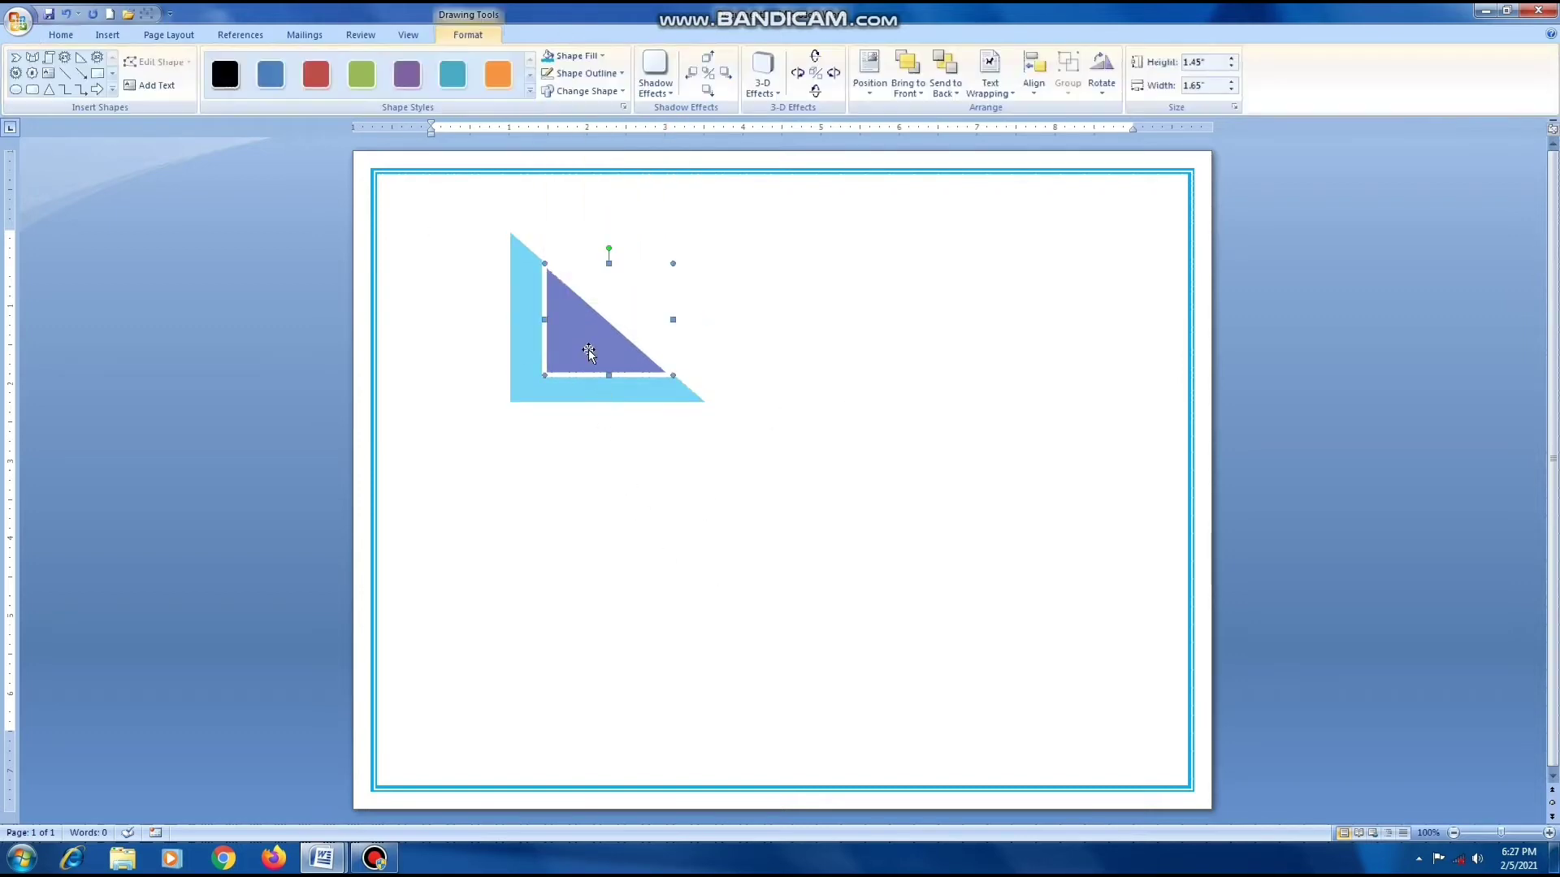
pyautogui.keyDown('shift'); pyautogui.click(520, 383); pyautogui.keyUp('shift')
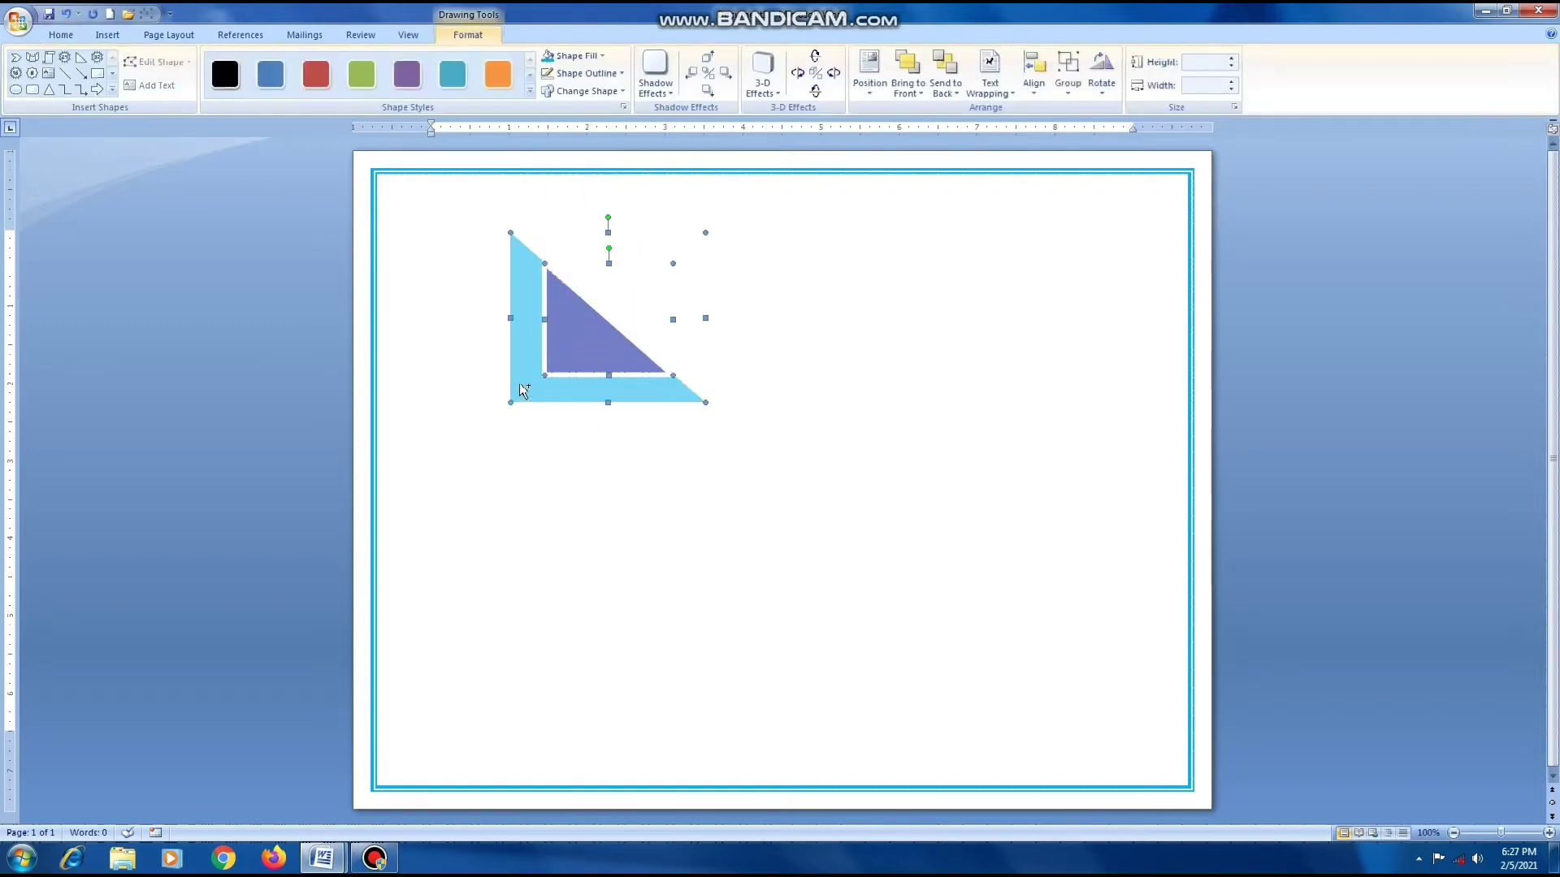
pyautogui.click(1068, 77)
pyautogui.click(1093, 110)
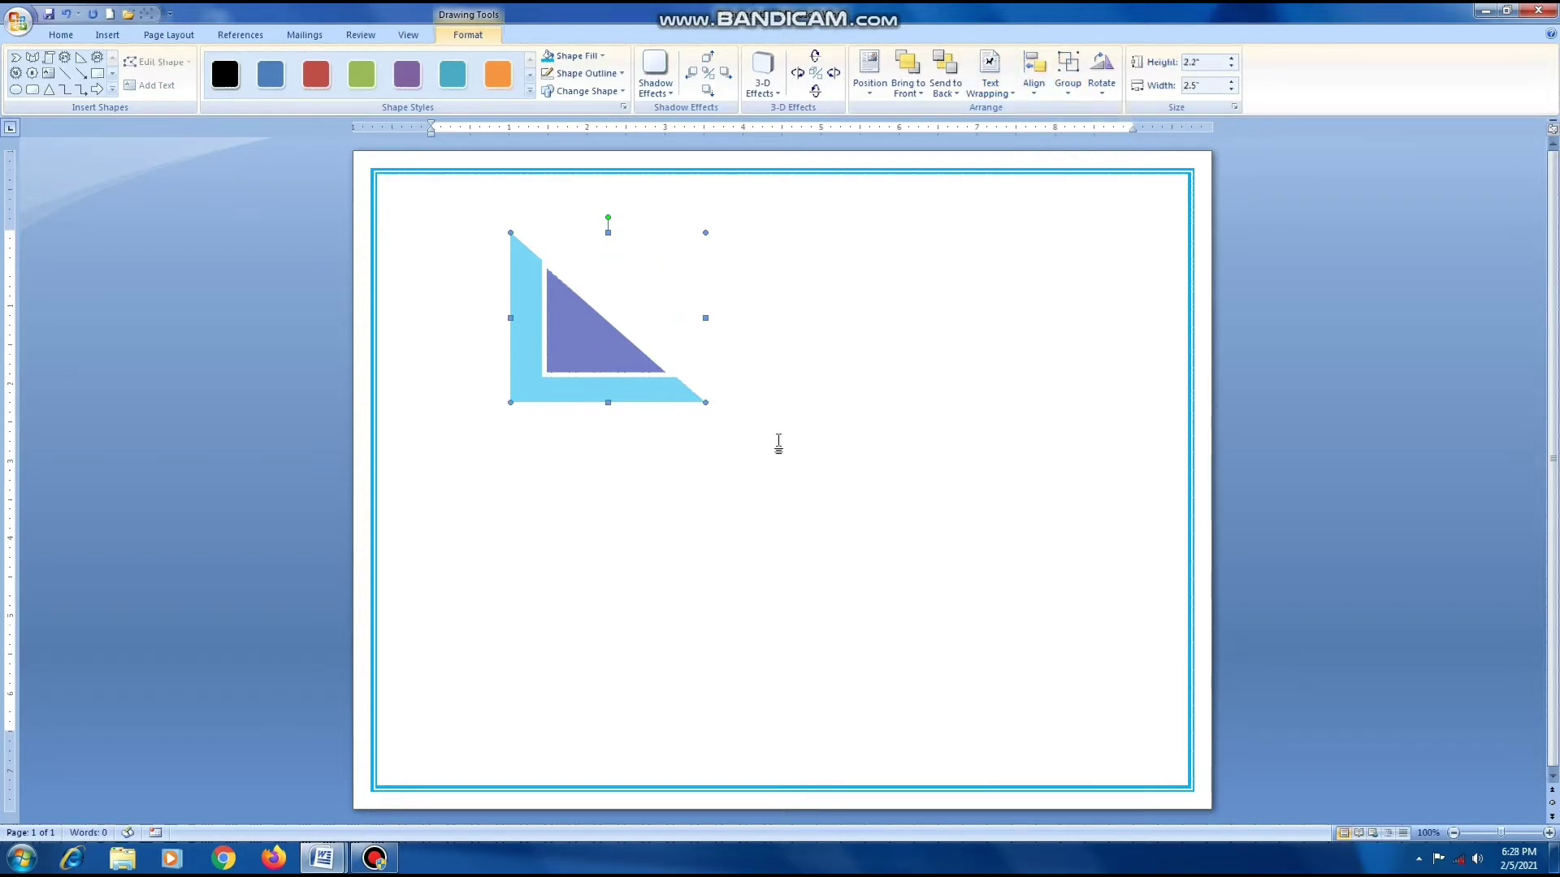
pyautogui.click(658, 477)
pyautogui.click(575, 338)
# Rotate the triangle group and fit it snugly into the top-left page corner.
pyautogui.moveTo(609, 218); pyautogui.dragTo(693, 315)
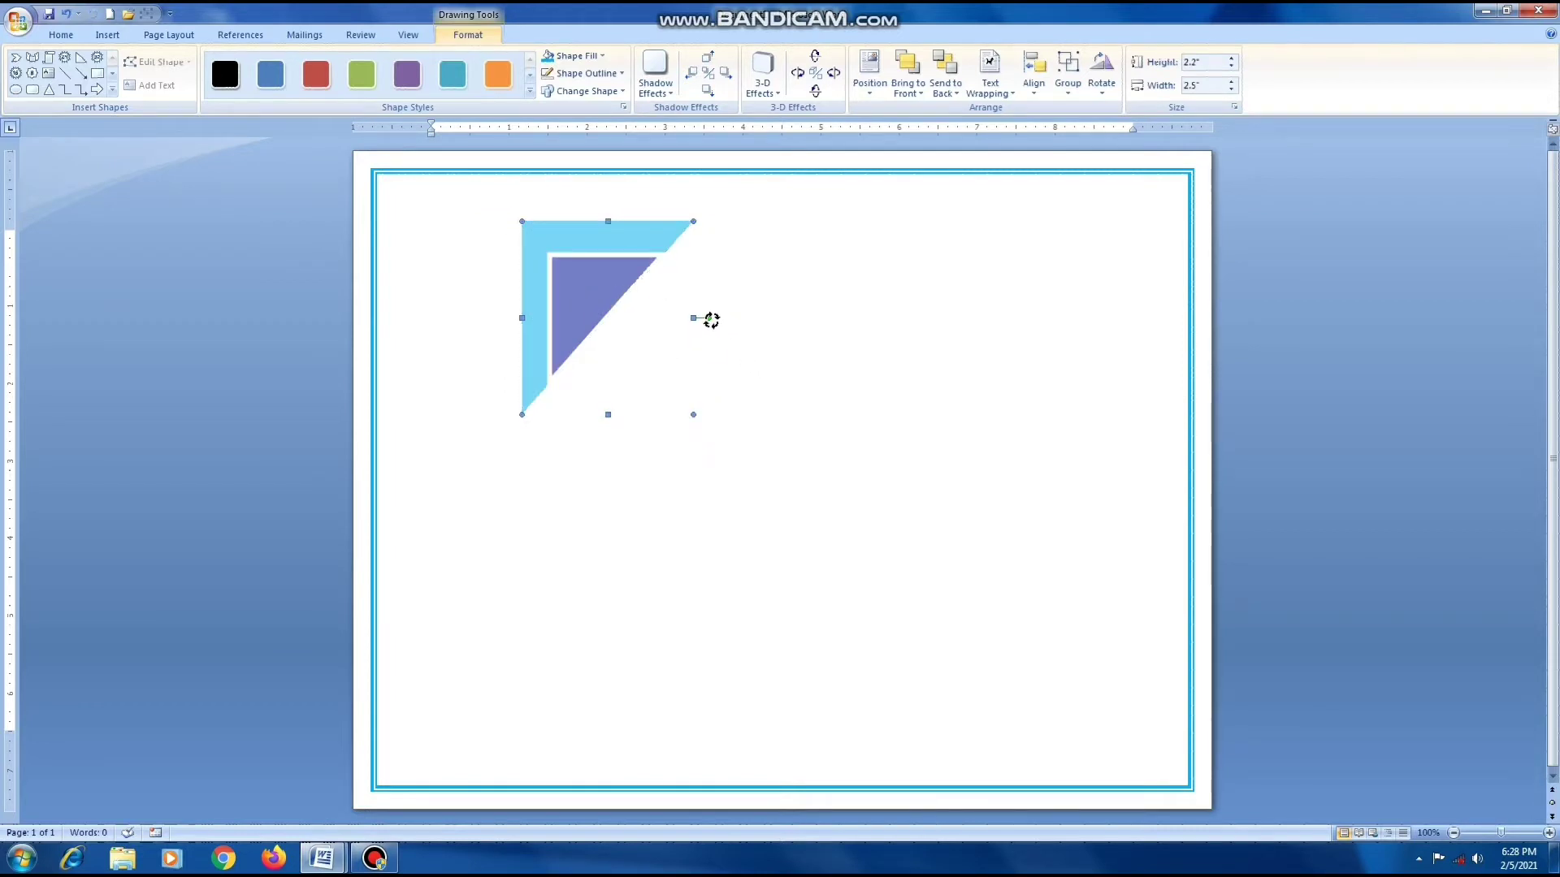
pyautogui.moveTo(711, 320); pyautogui.dragTo(717, 318)
pyautogui.moveTo(609, 244); pyautogui.dragTo(436, 179)
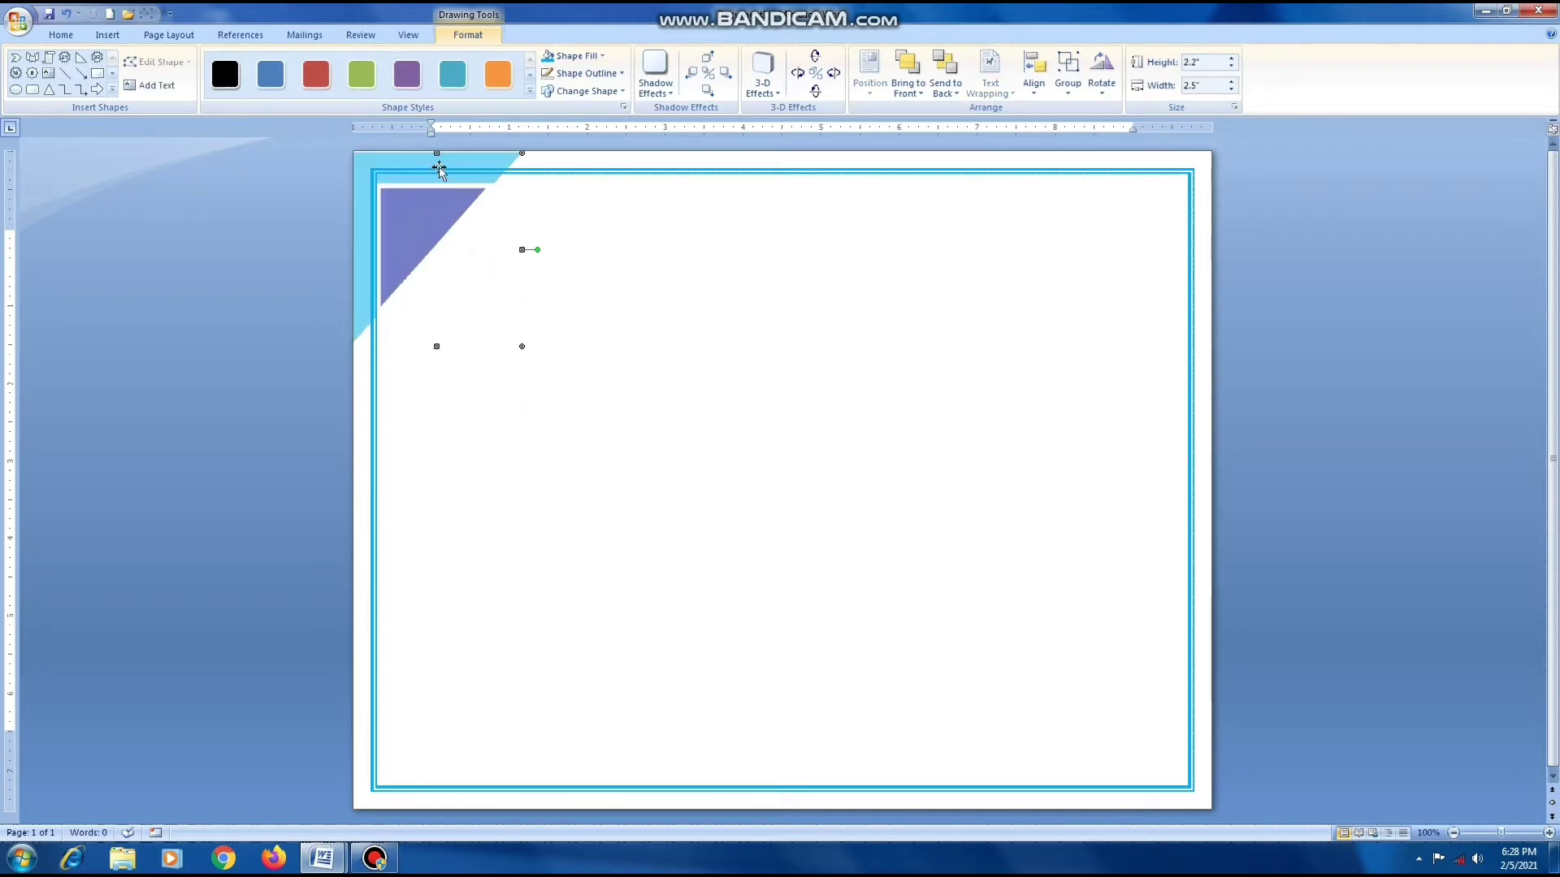
pyautogui.hotkey('ctrl', 'z')
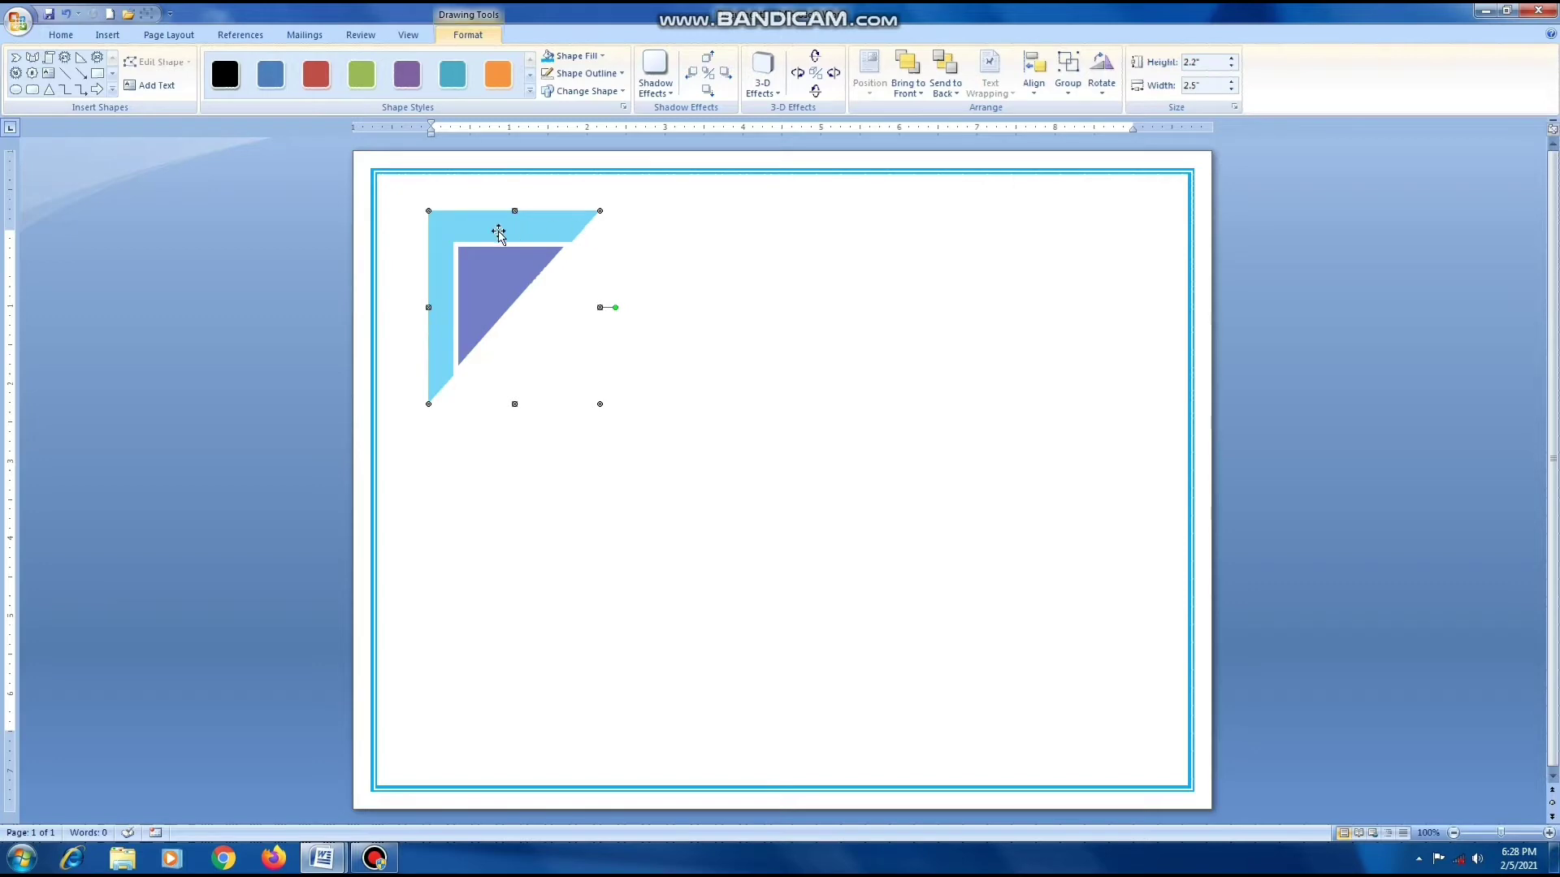
pyautogui.moveTo(514, 209); pyautogui.dragTo(440, 169)
pyautogui.click(689, 439)
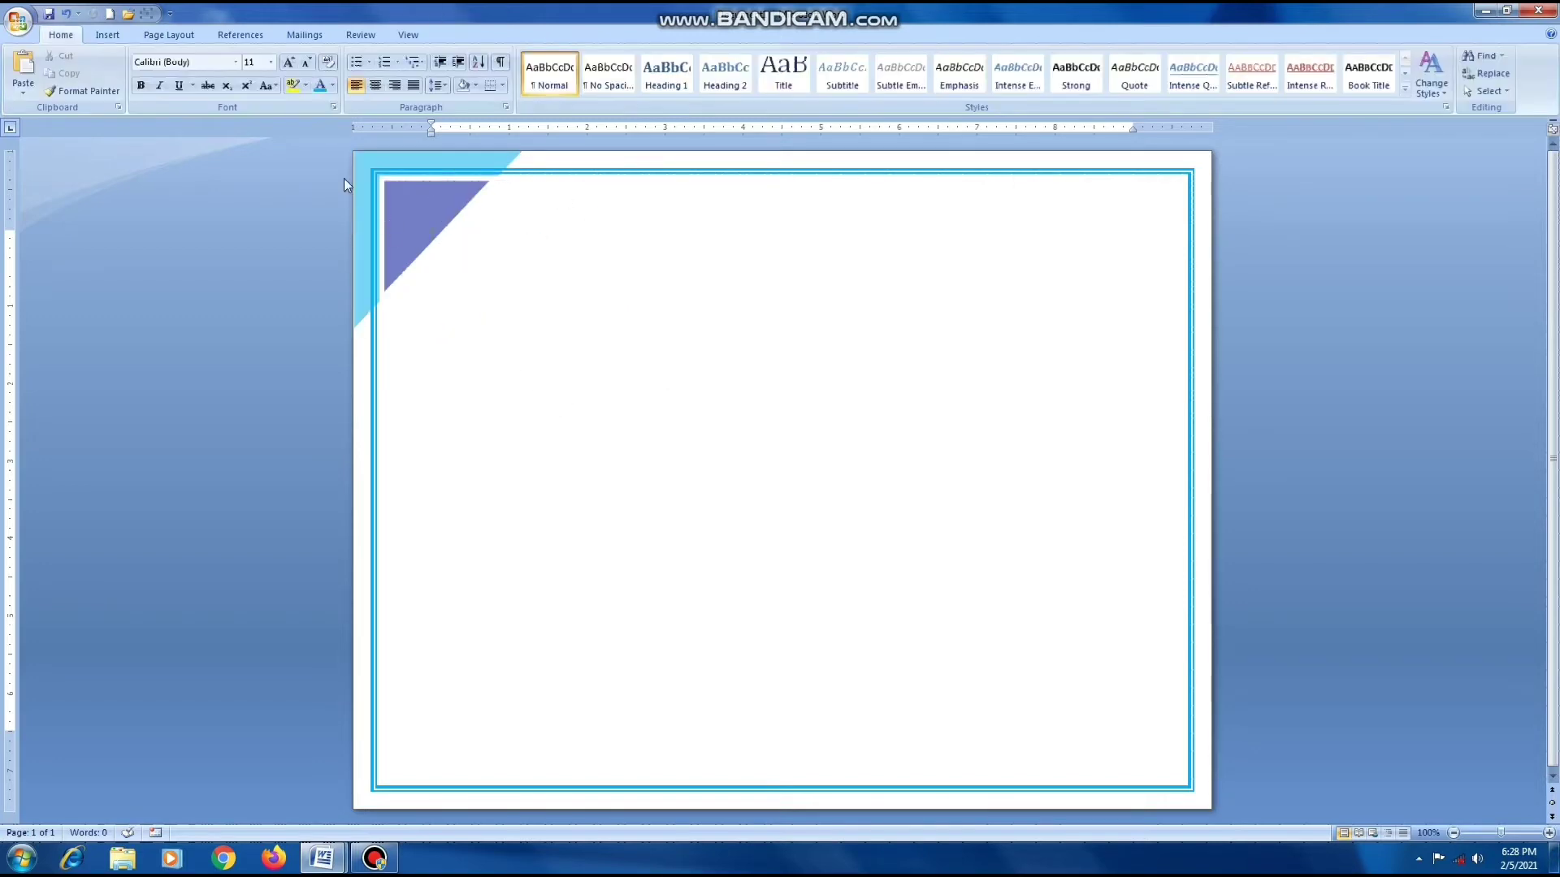
pyautogui.click(421, 211)
# Copy the triangle group to the bottom-right corner, flipped and slightly enlarged.
pyautogui.moveTo(421, 212)
pyautogui.mouseDown()
pyautogui.moveTo(801, 522)
pyautogui.moveTo(1093, 657)
pyautogui.moveTo(1006, 662)
pyautogui.mouseUp()
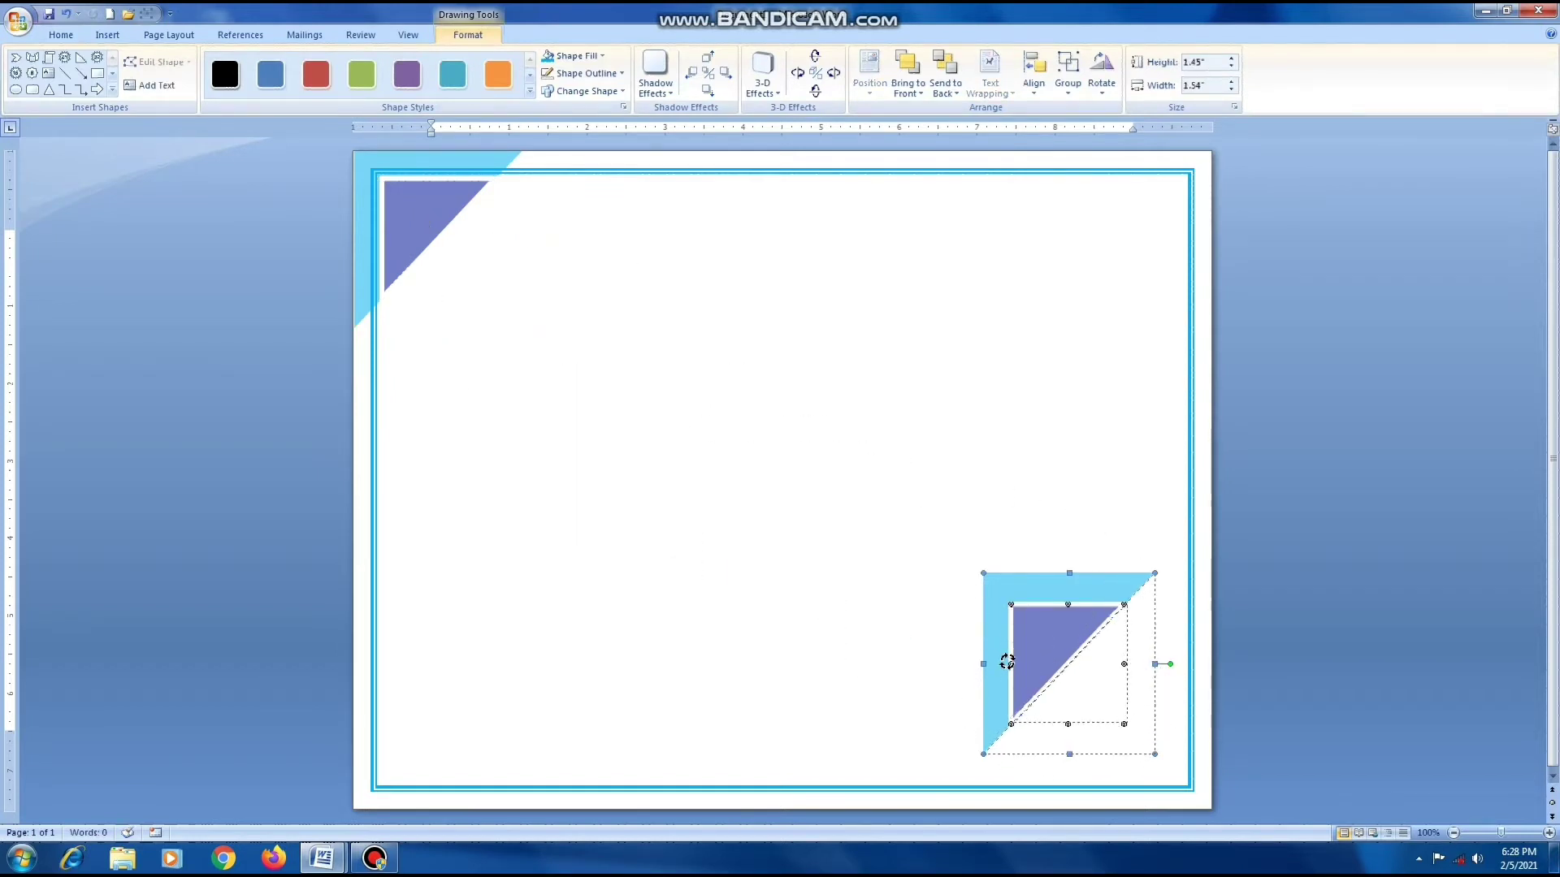
pyautogui.moveTo(1106, 703)
pyautogui.mouseDown()
pyautogui.moveTo(1167, 756)
pyautogui.moveTo(1155, 746)
pyautogui.mouseUp()
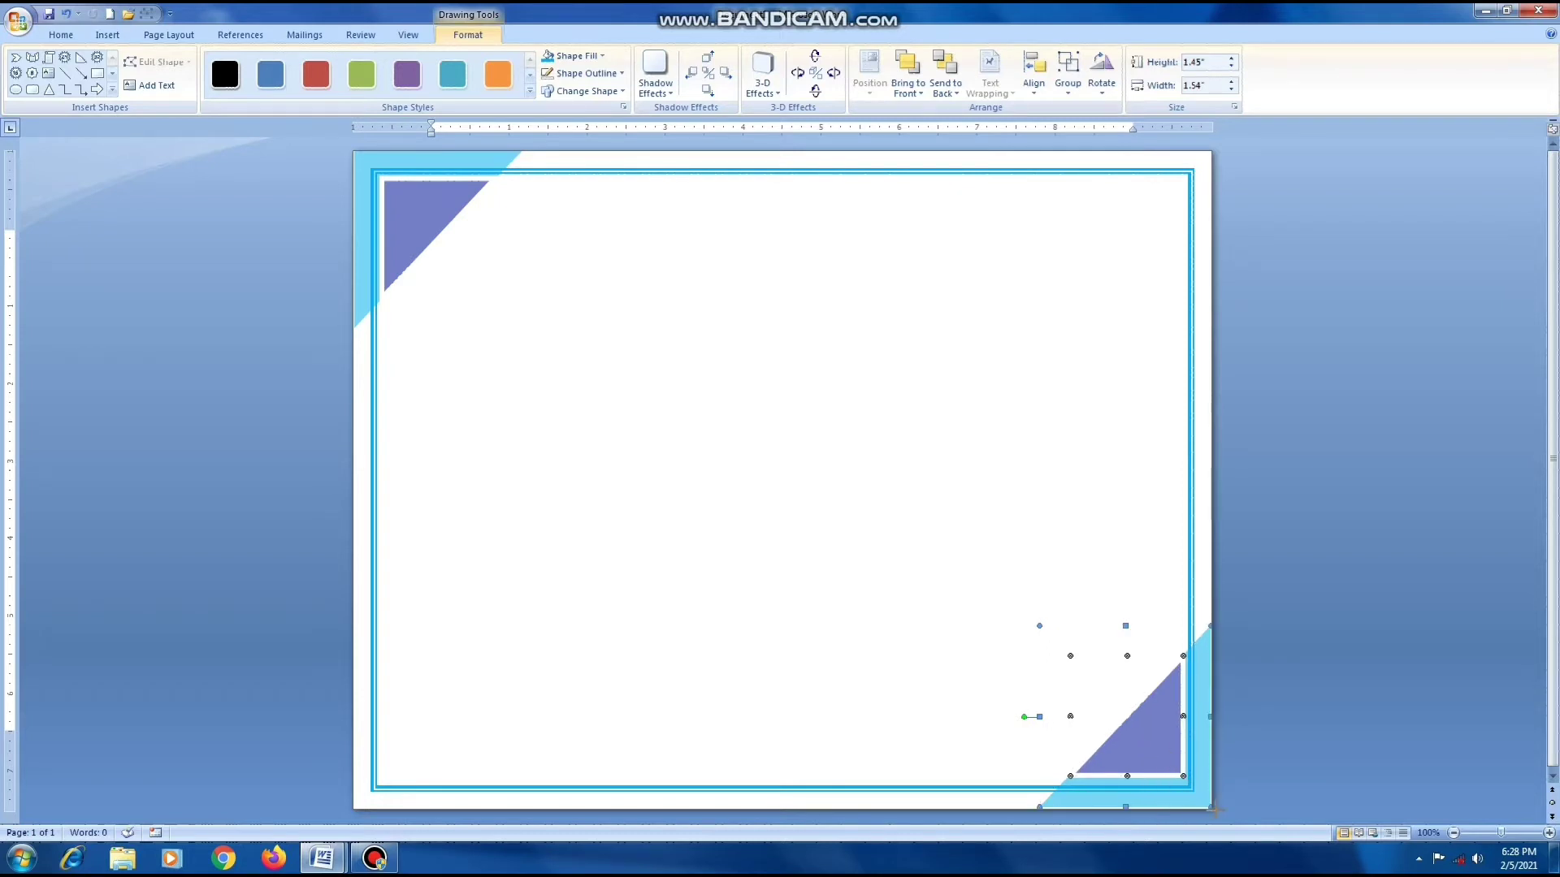
pyautogui.moveTo(1212, 808); pyautogui.dragTo(1216, 812)
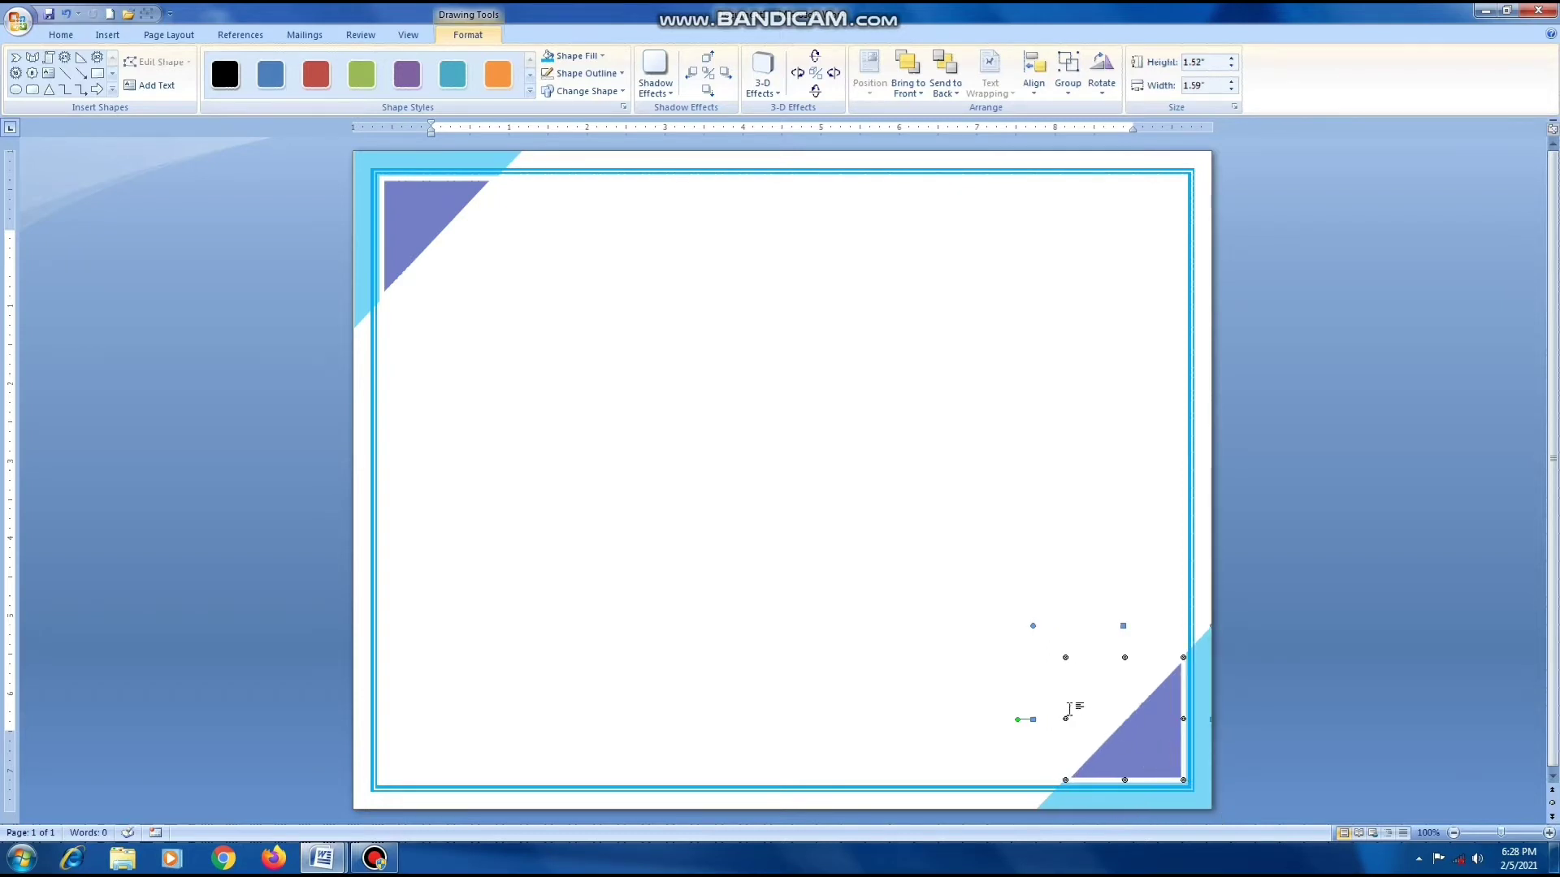
pyautogui.click(1171, 341)
pyautogui.click(107, 35)
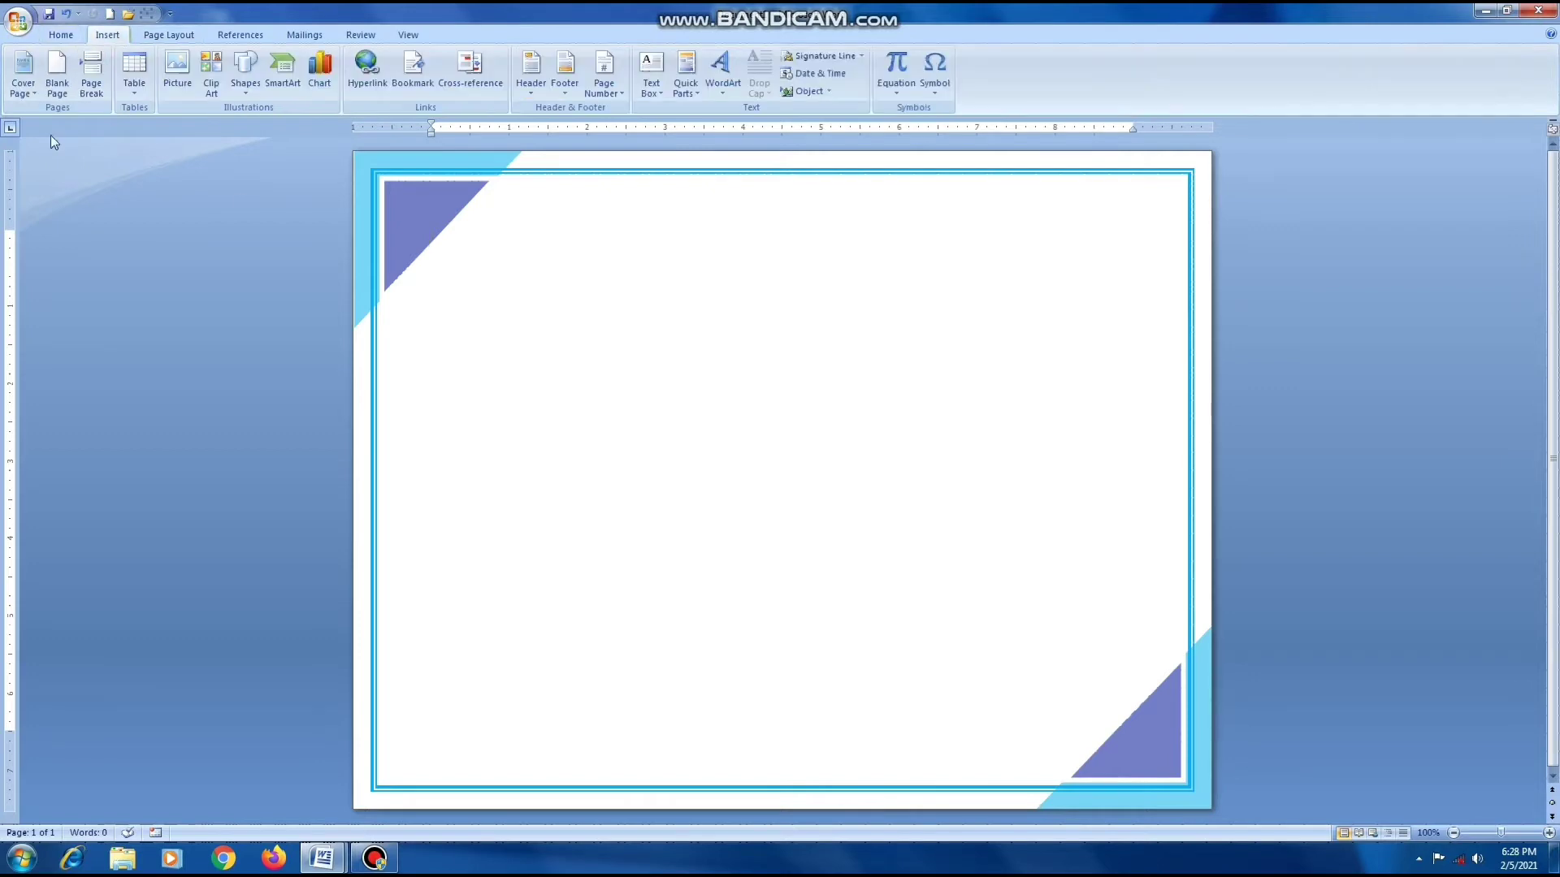
# Draw a starburst seal in the top-right corner.
pyautogui.click(248, 91)
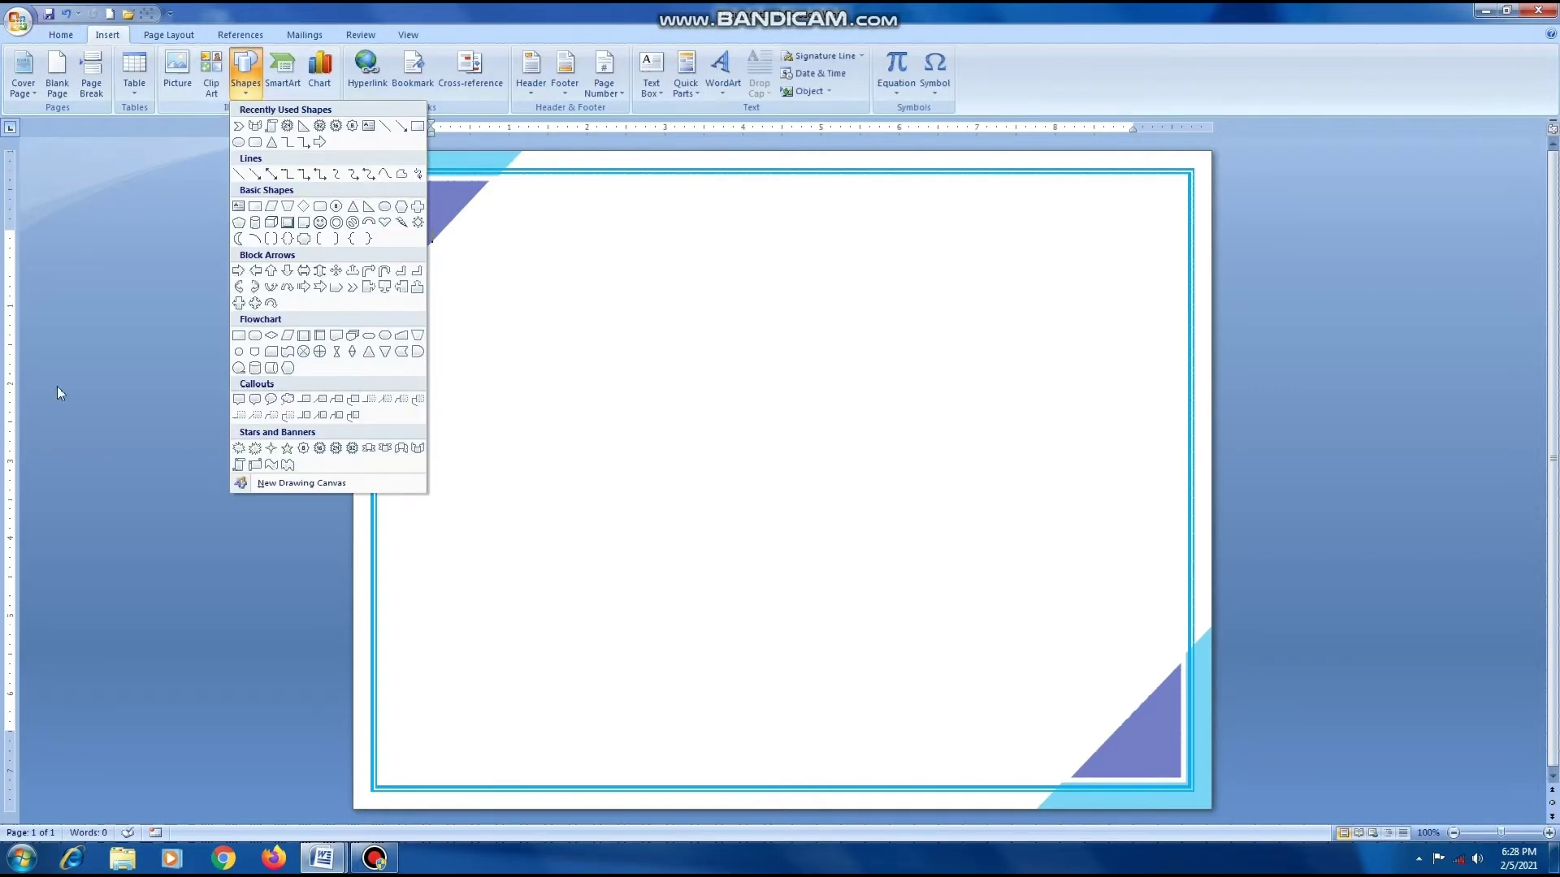
pyautogui.click(333, 452)
pyautogui.moveTo(1053, 228); pyautogui.dragTo(1168, 329)
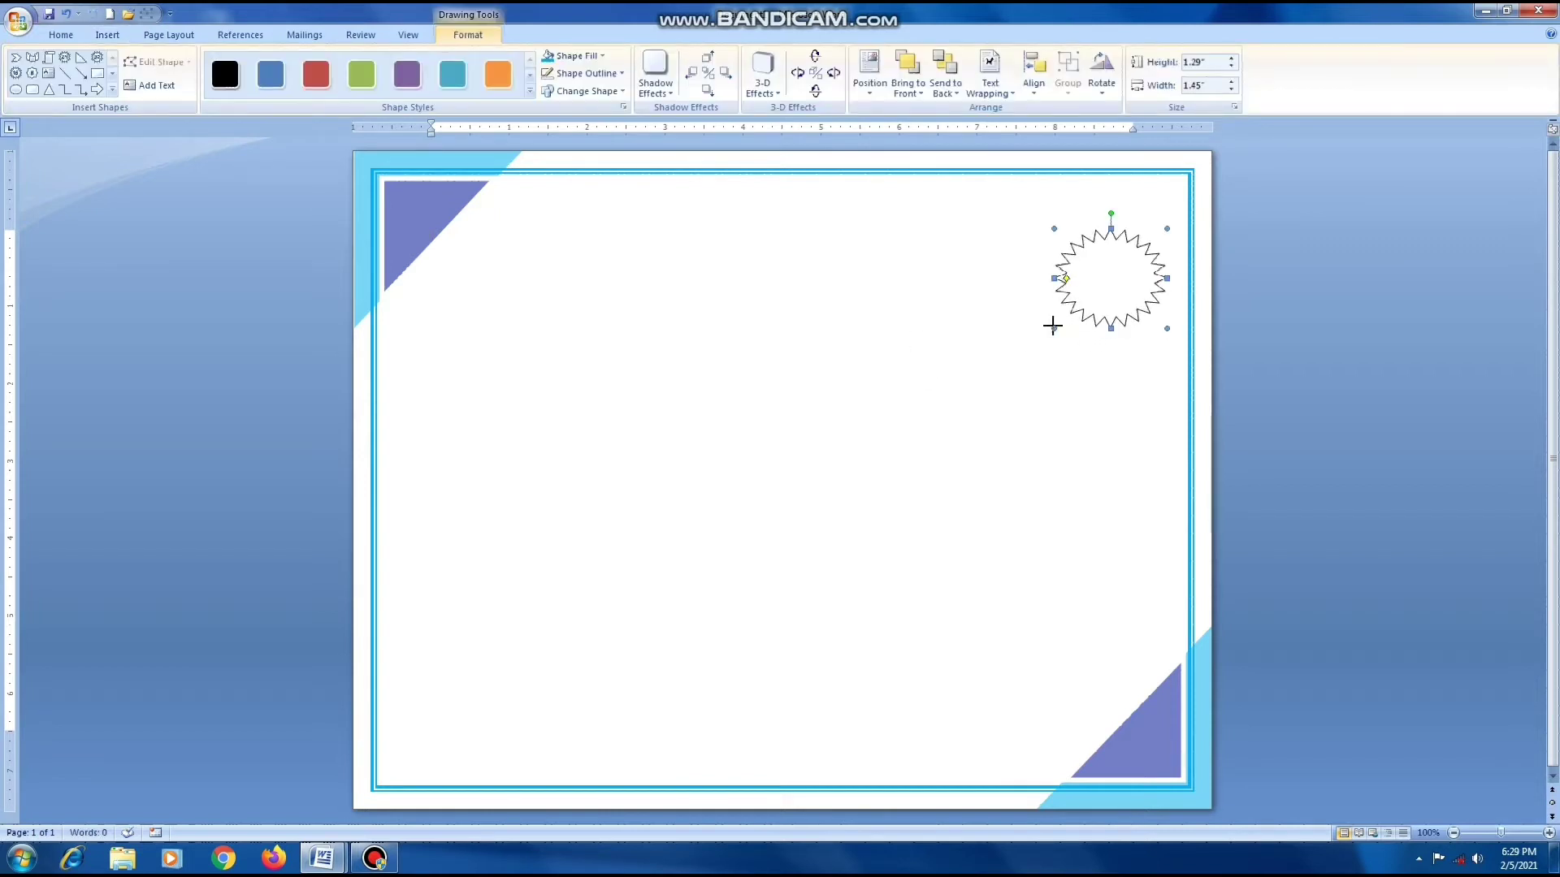
pyautogui.moveTo(1052, 326); pyautogui.dragTo(1048, 326)
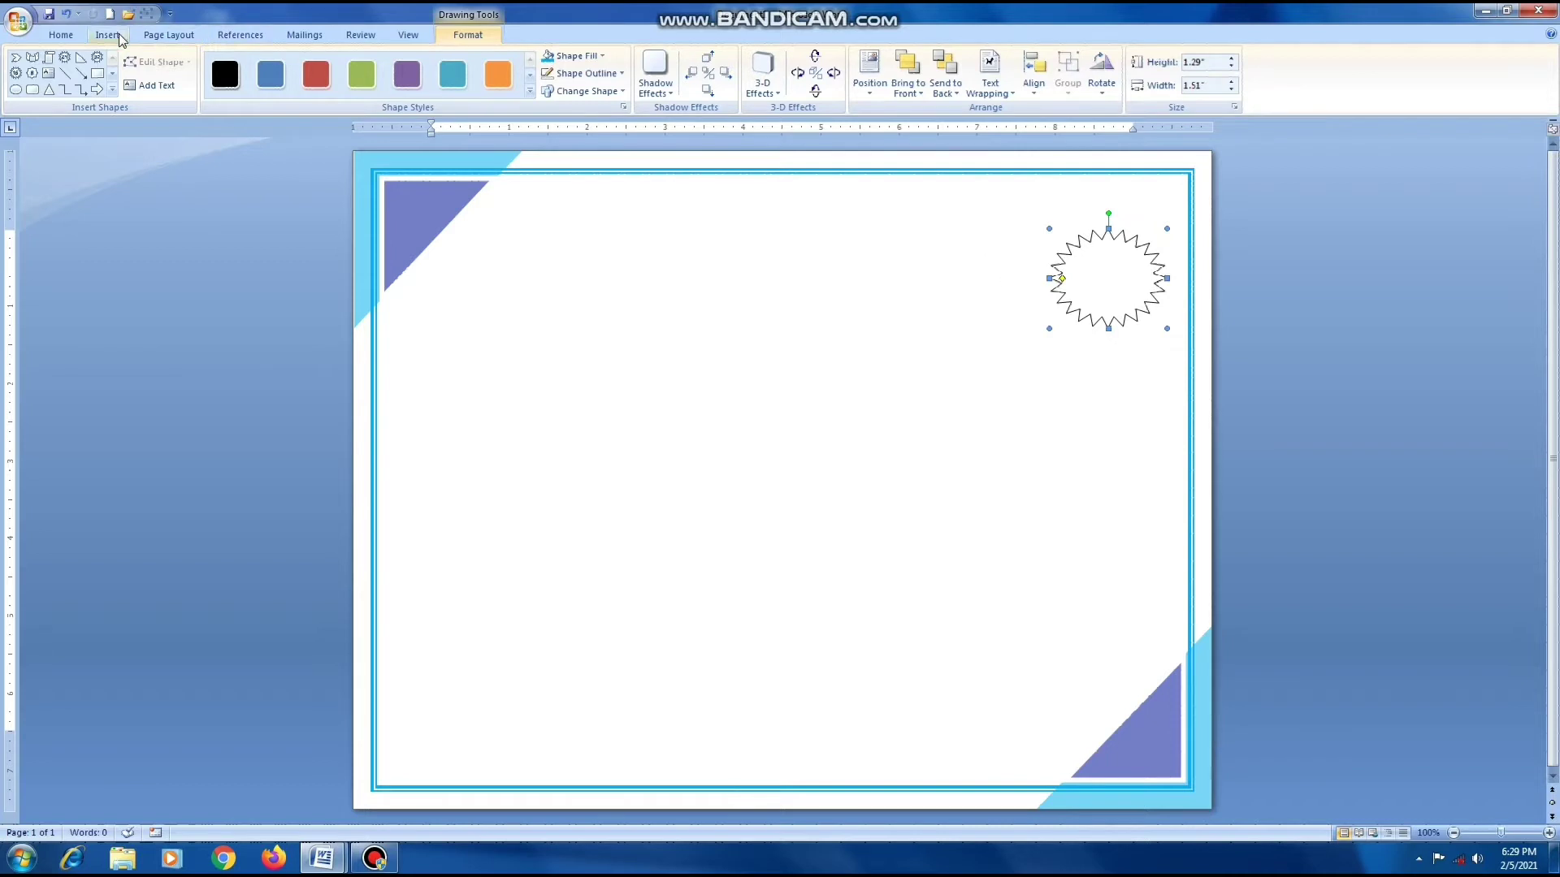
# Draw a circle and move it into the centre of the starburst.
pyautogui.click(108, 35)
pyautogui.click(244, 69)
pyautogui.click(239, 158)
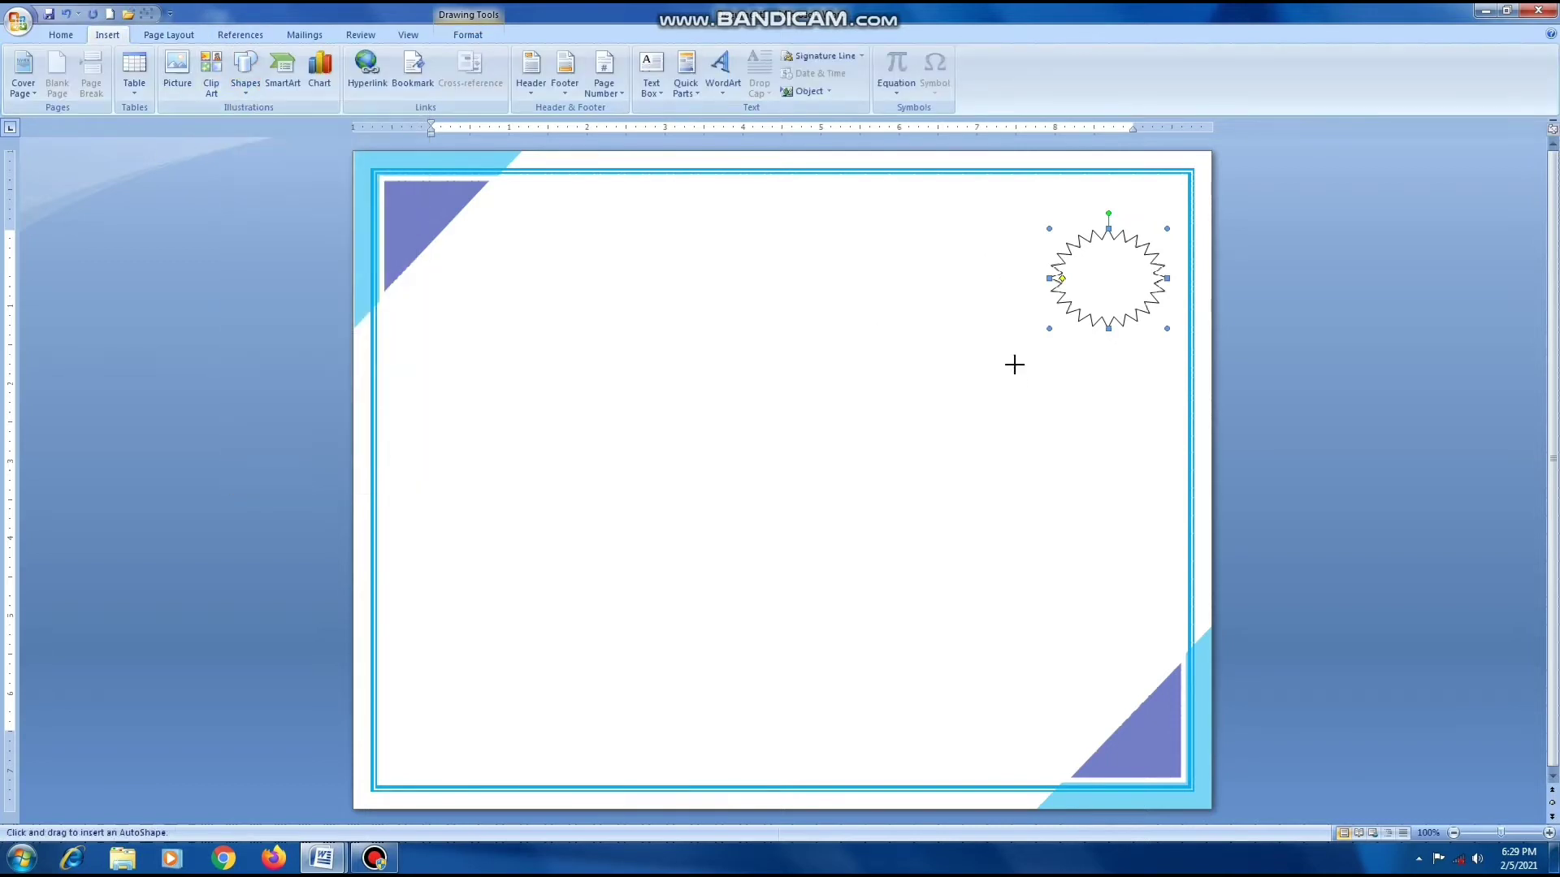
pyautogui.moveTo(1014, 363); pyautogui.dragTo(1100, 449)
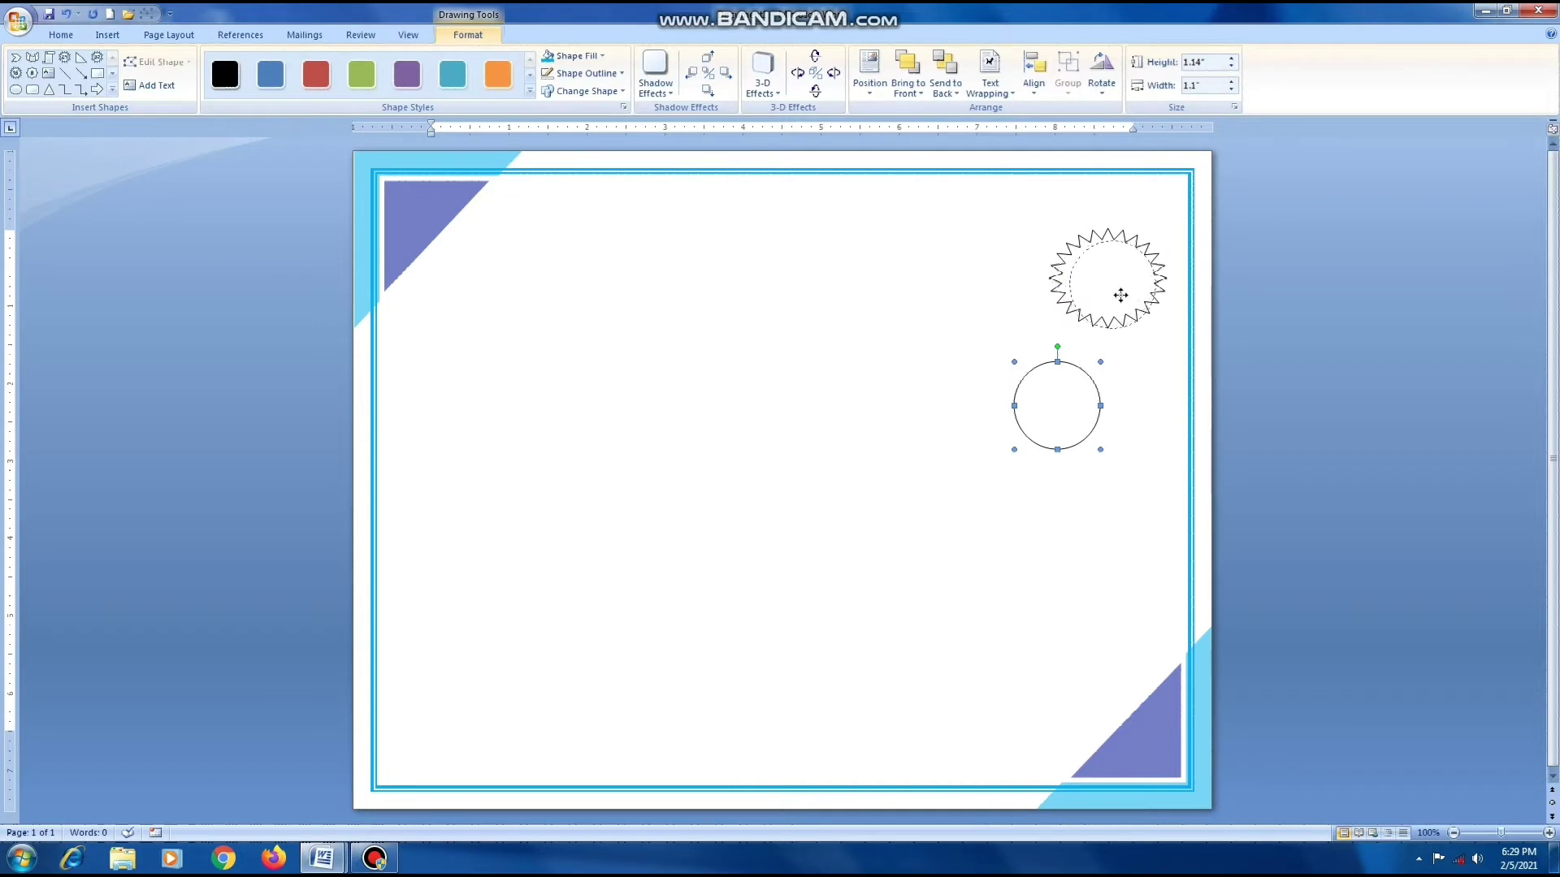
pyautogui.moveTo(1090, 393)
pyautogui.mouseDown()
pyautogui.moveTo(1125, 411)
pyautogui.moveTo(1130, 386)
pyautogui.mouseUp()
pyautogui.moveTo(1100, 319); pyautogui.dragTo(1130, 281)
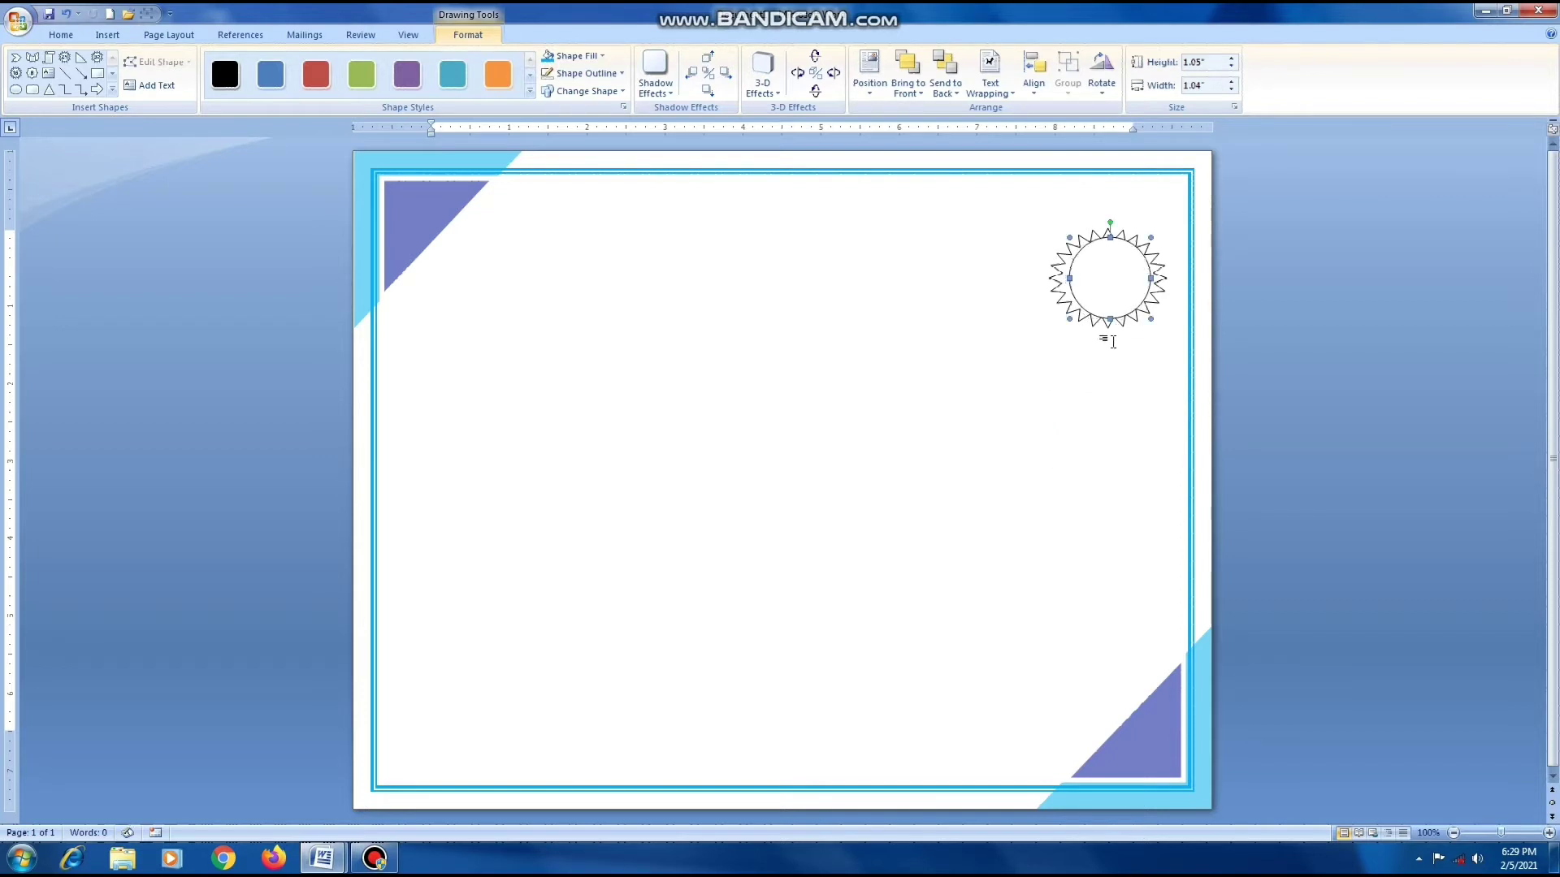
# Enlarge the starburst to 1.45 by 1.63 inches and recentre the circle inside it.
pyautogui.click(1059, 297)
pyautogui.moveTo(1050, 330); pyautogui.dragTo(1052, 337)
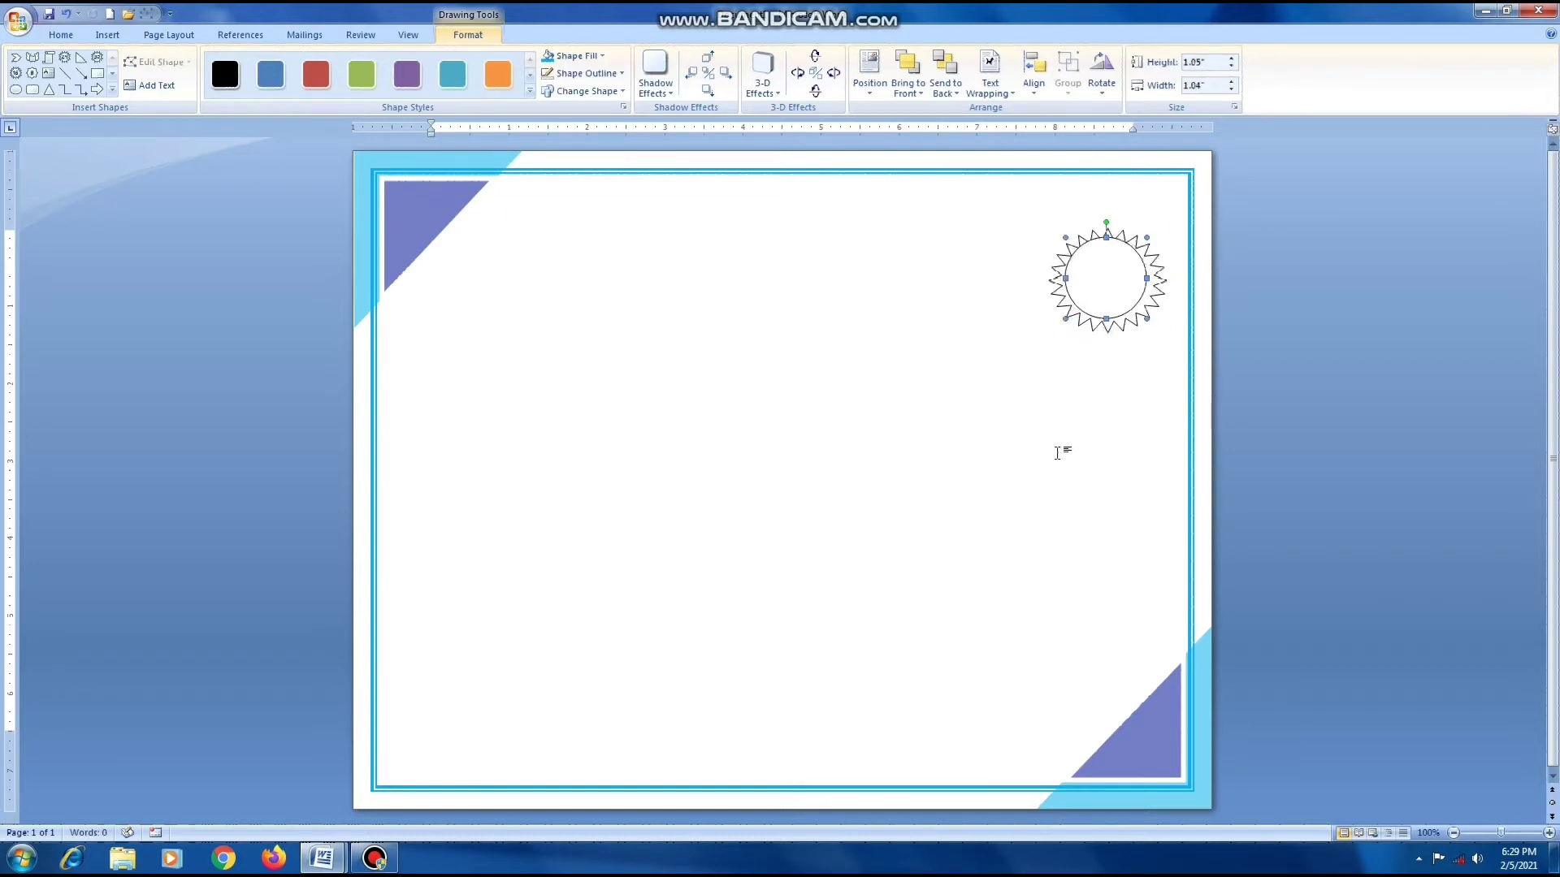
pyautogui.click(1059, 449)
pyautogui.moveTo(1112, 264); pyautogui.dragTo(1117, 264)
pyautogui.click(1046, 355)
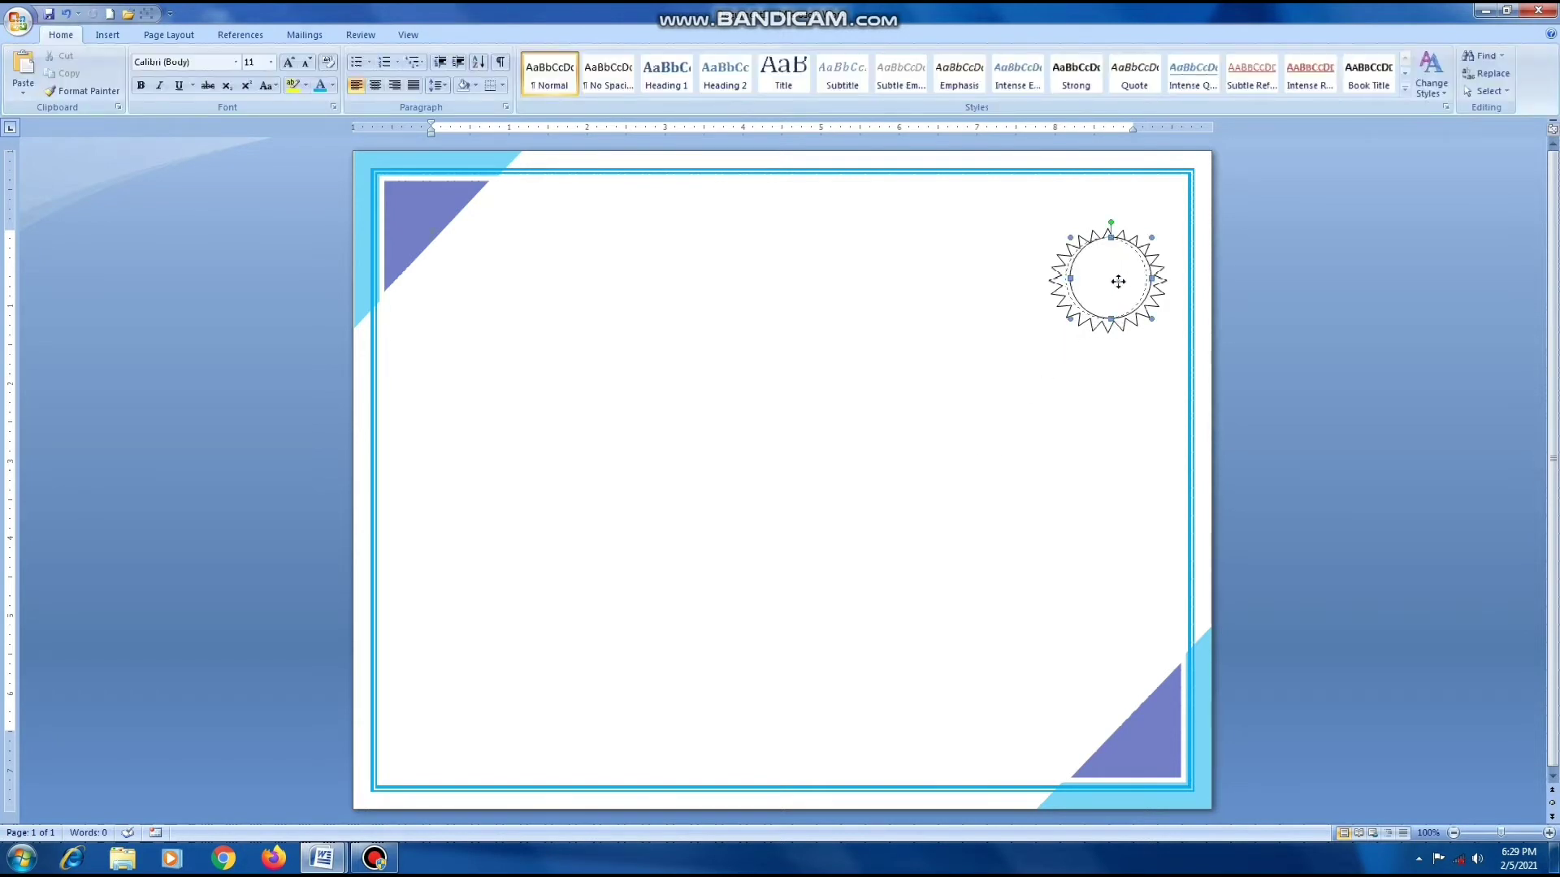
pyautogui.moveTo(1113, 279); pyautogui.dragTo(1108, 279)
pyautogui.moveTo(1108, 334); pyautogui.dragTo(1071, 459)
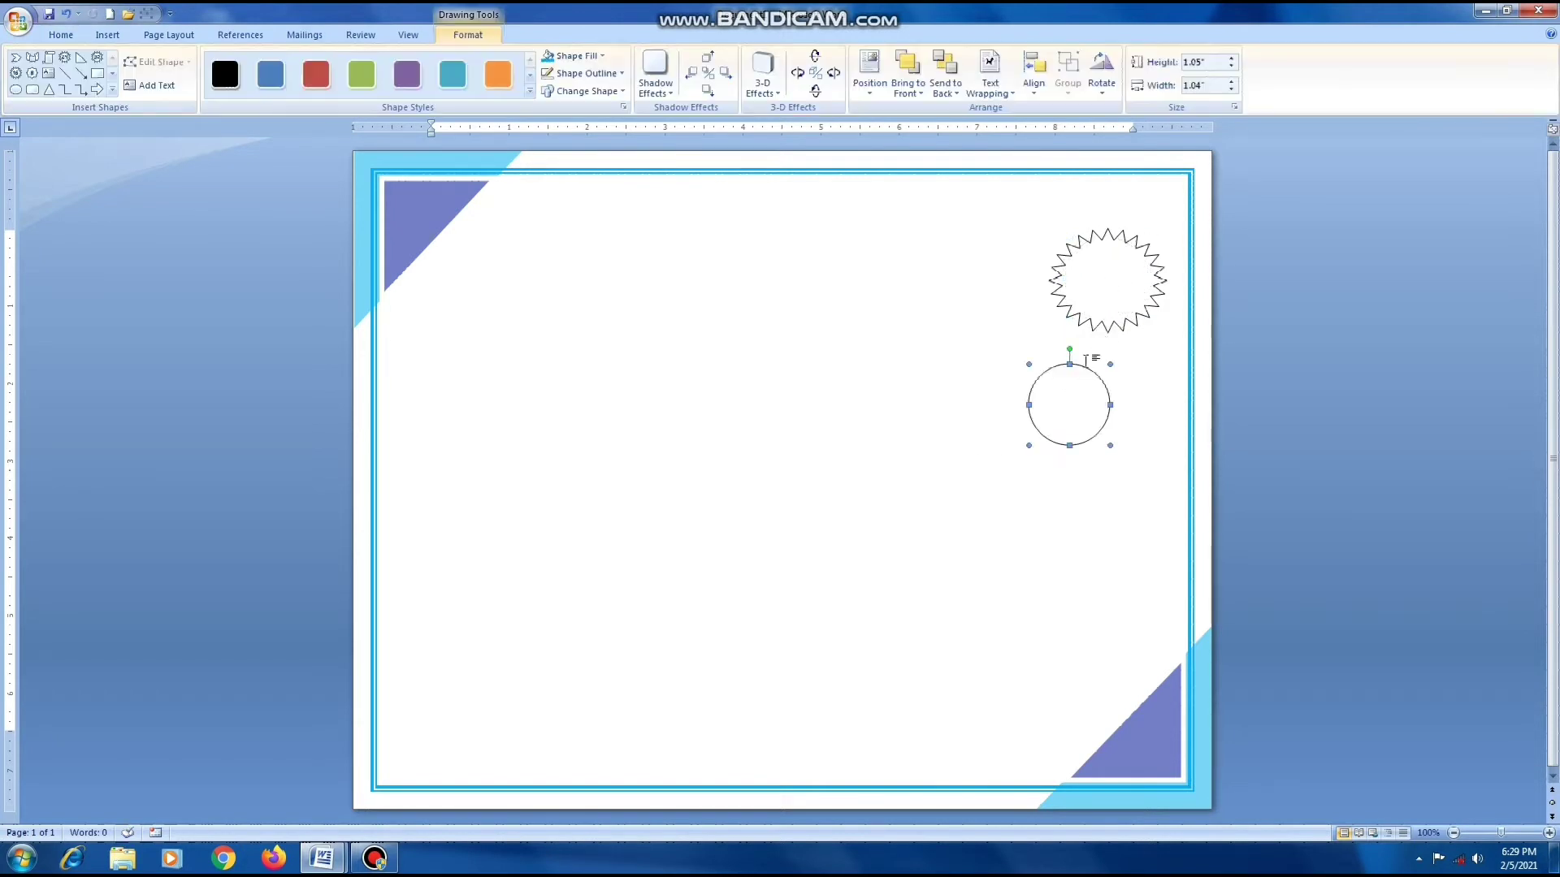
pyautogui.click(1074, 235)
pyautogui.moveTo(1046, 228); pyautogui.dragTo(1039, 220)
pyautogui.moveTo(1099, 402); pyautogui.dragTo(1110, 276)
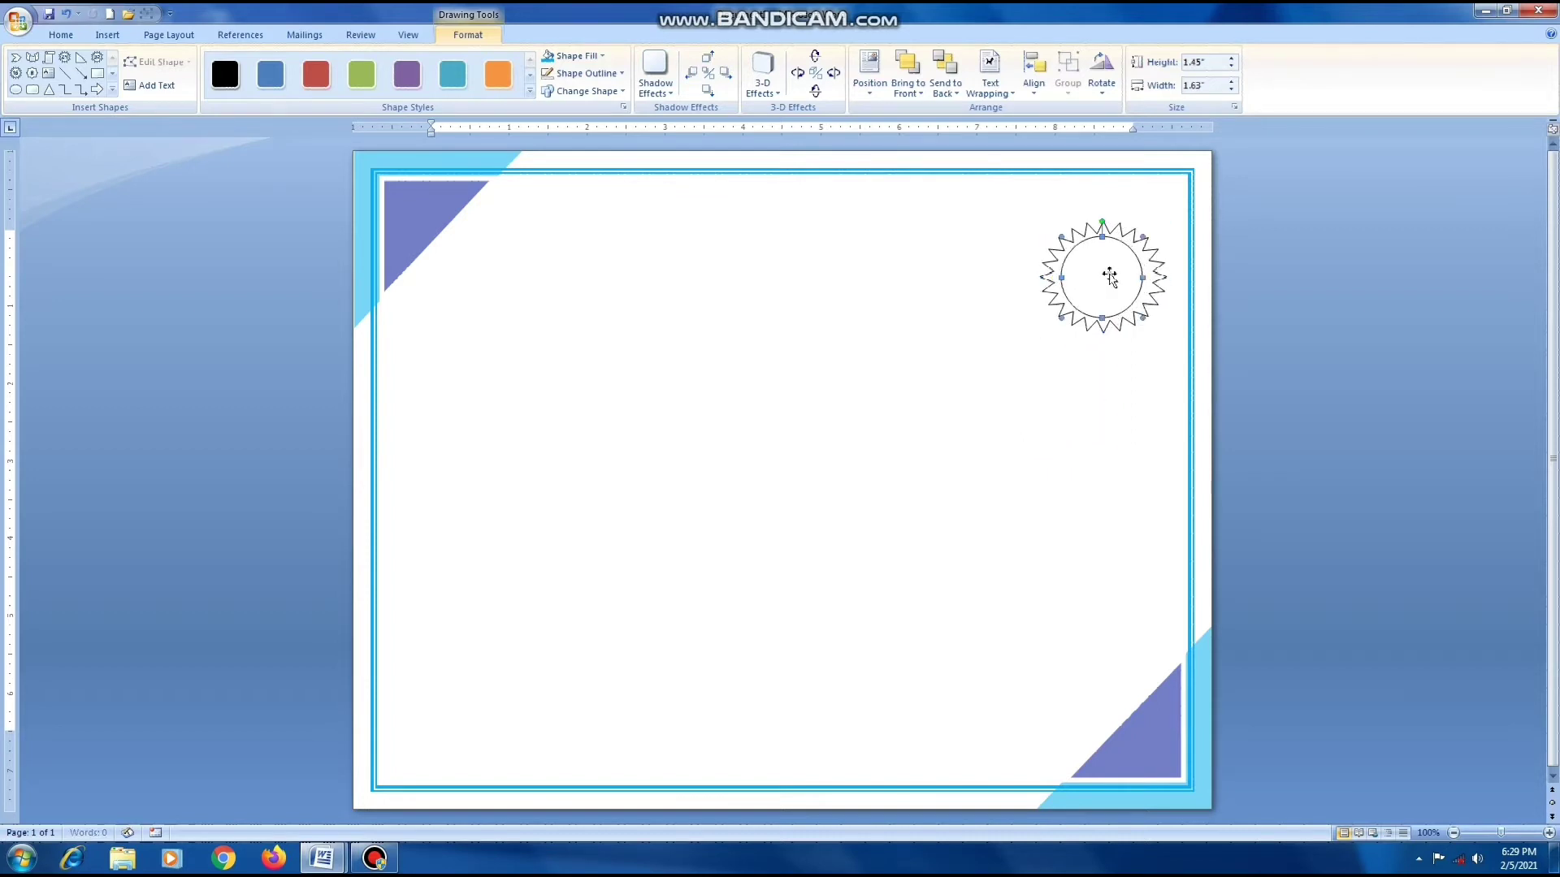
pyautogui.click(1030, 434)
pyautogui.click(110, 35)
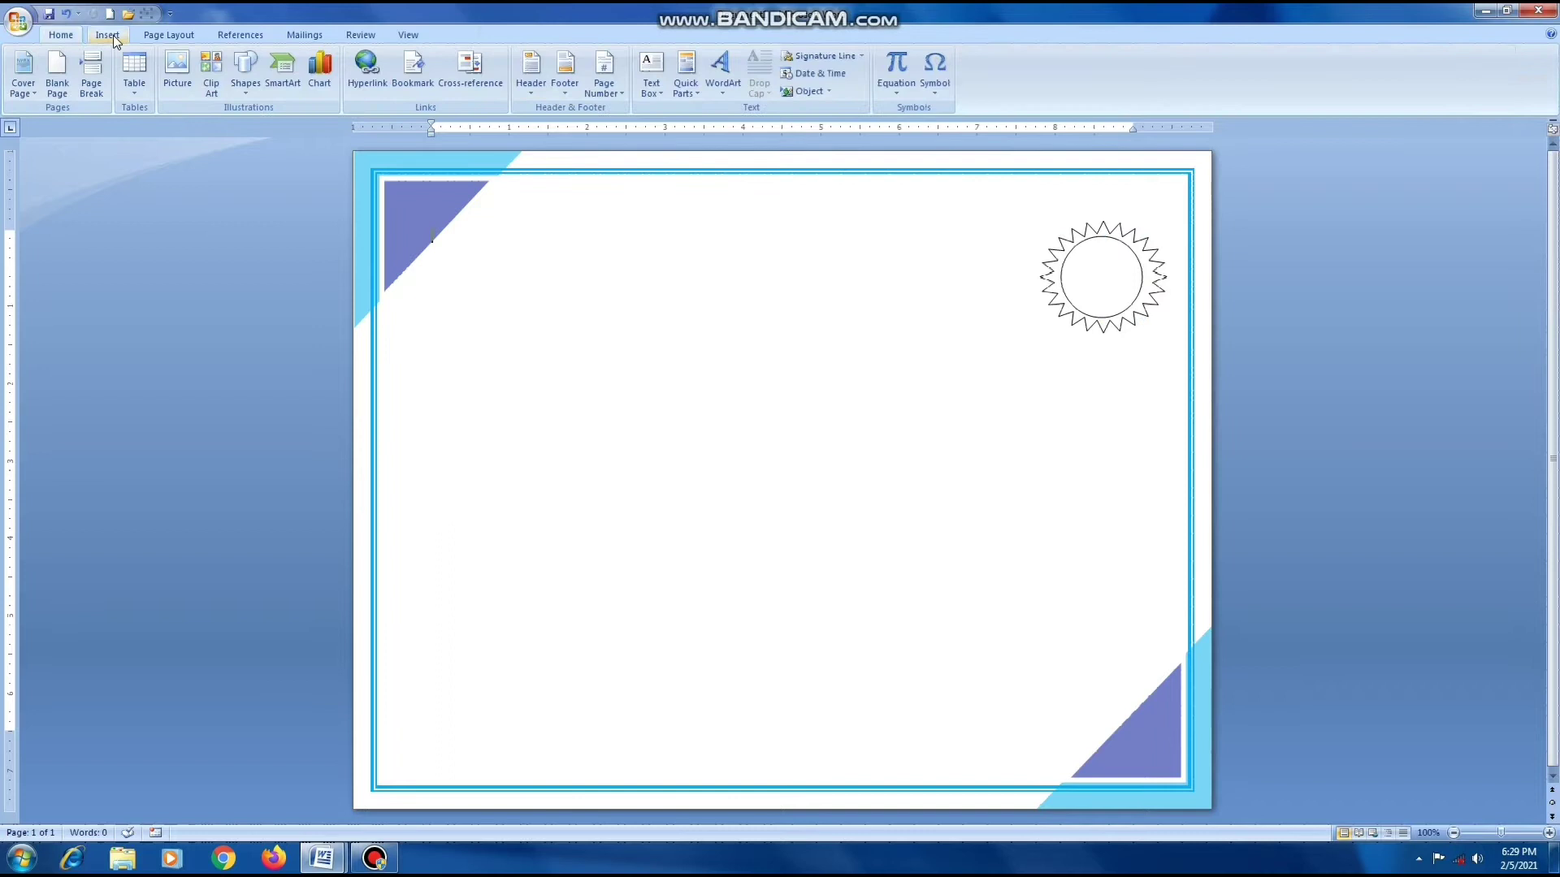
# Draw a ribbon banner left of the seal, flip it, and widen it to about 5.99".
pyautogui.click(252, 81)
pyautogui.click(272, 127)
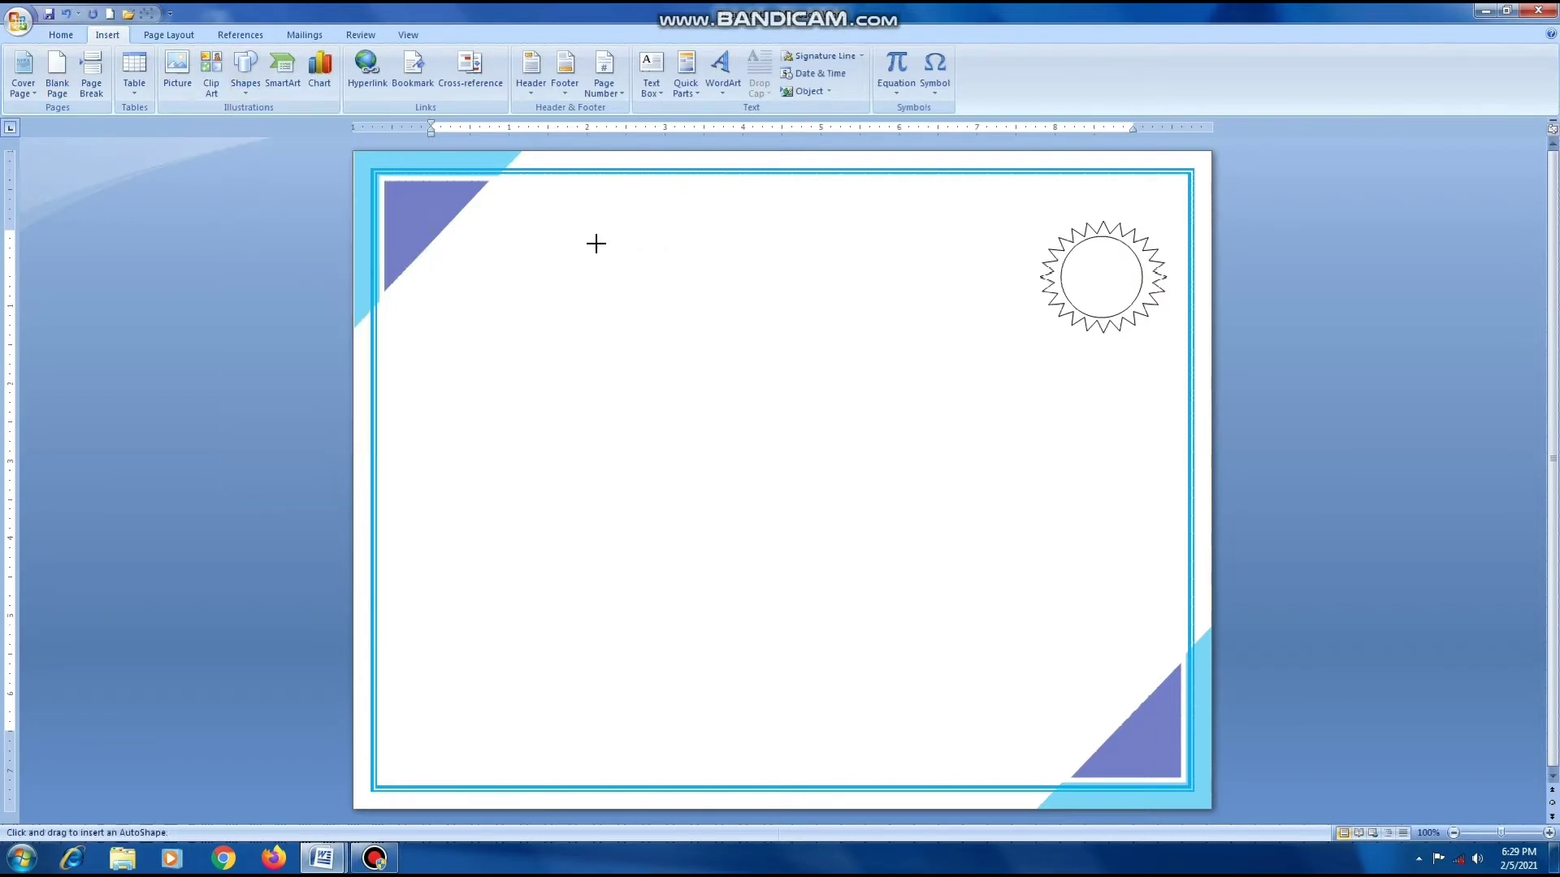
pyautogui.moveTo(1016, 345); pyautogui.dragTo(580, 246)
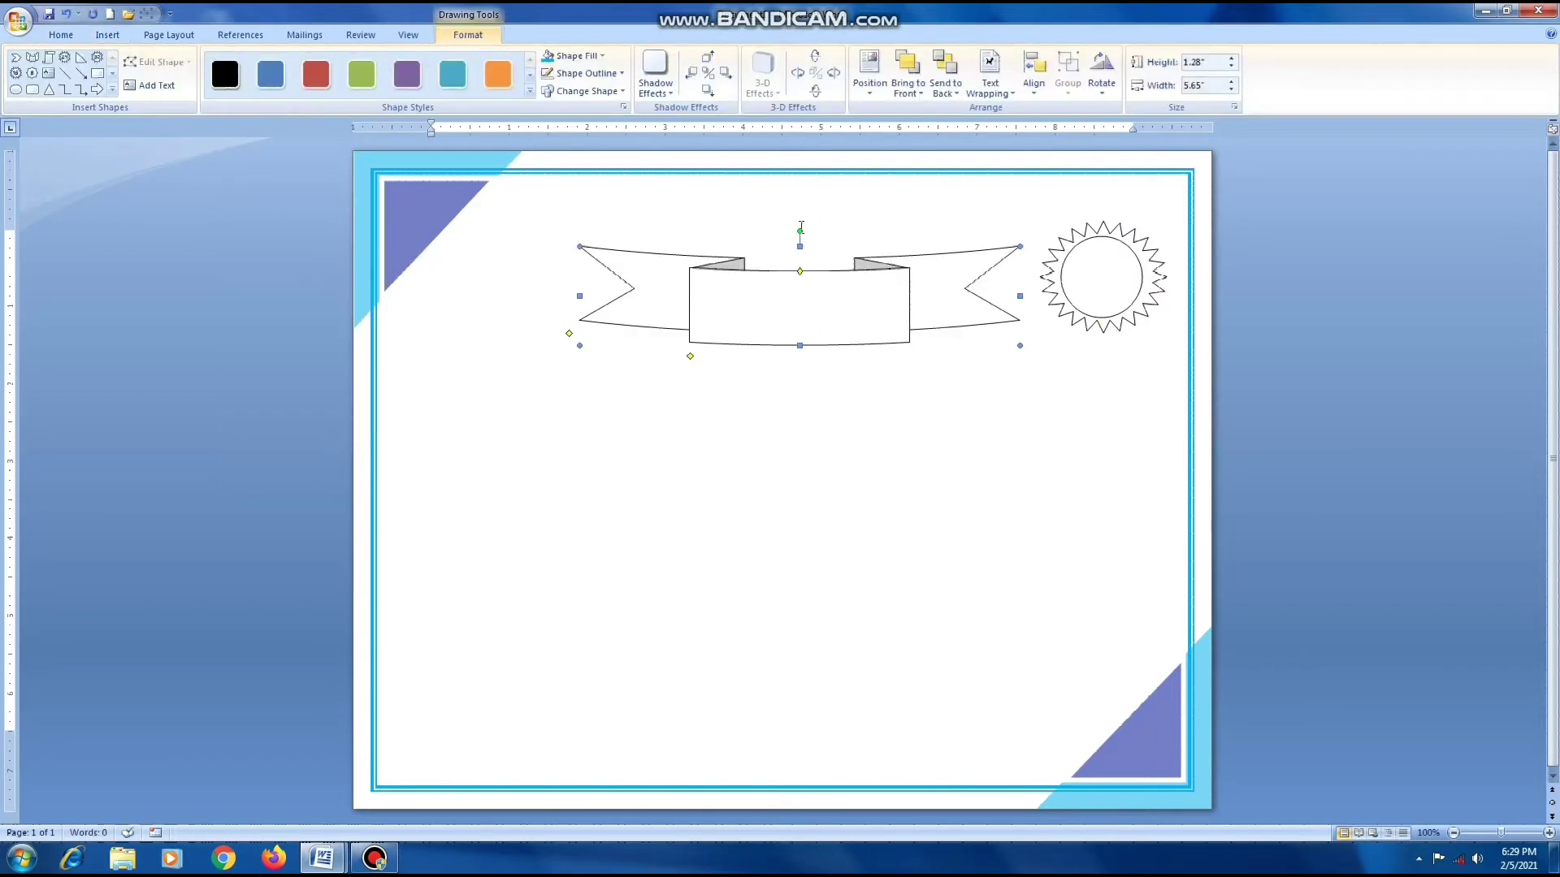
pyautogui.moveTo(801, 231); pyautogui.dragTo(792, 391)
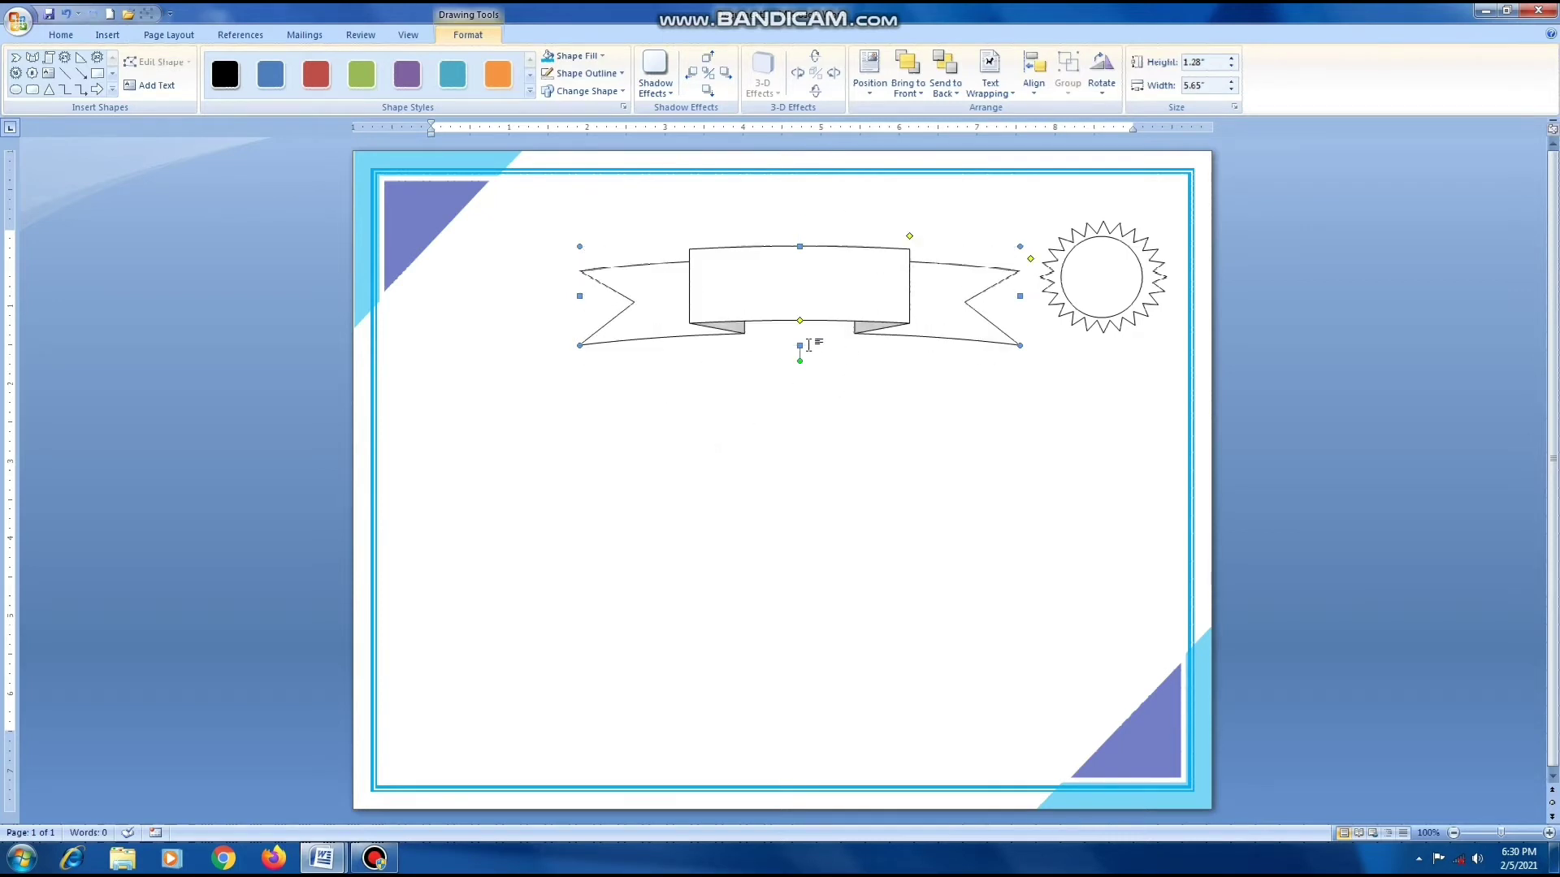
pyautogui.moveTo(947, 240); pyautogui.dragTo(964, 237)
pyautogui.moveTo(799, 302); pyautogui.dragTo(788, 302)
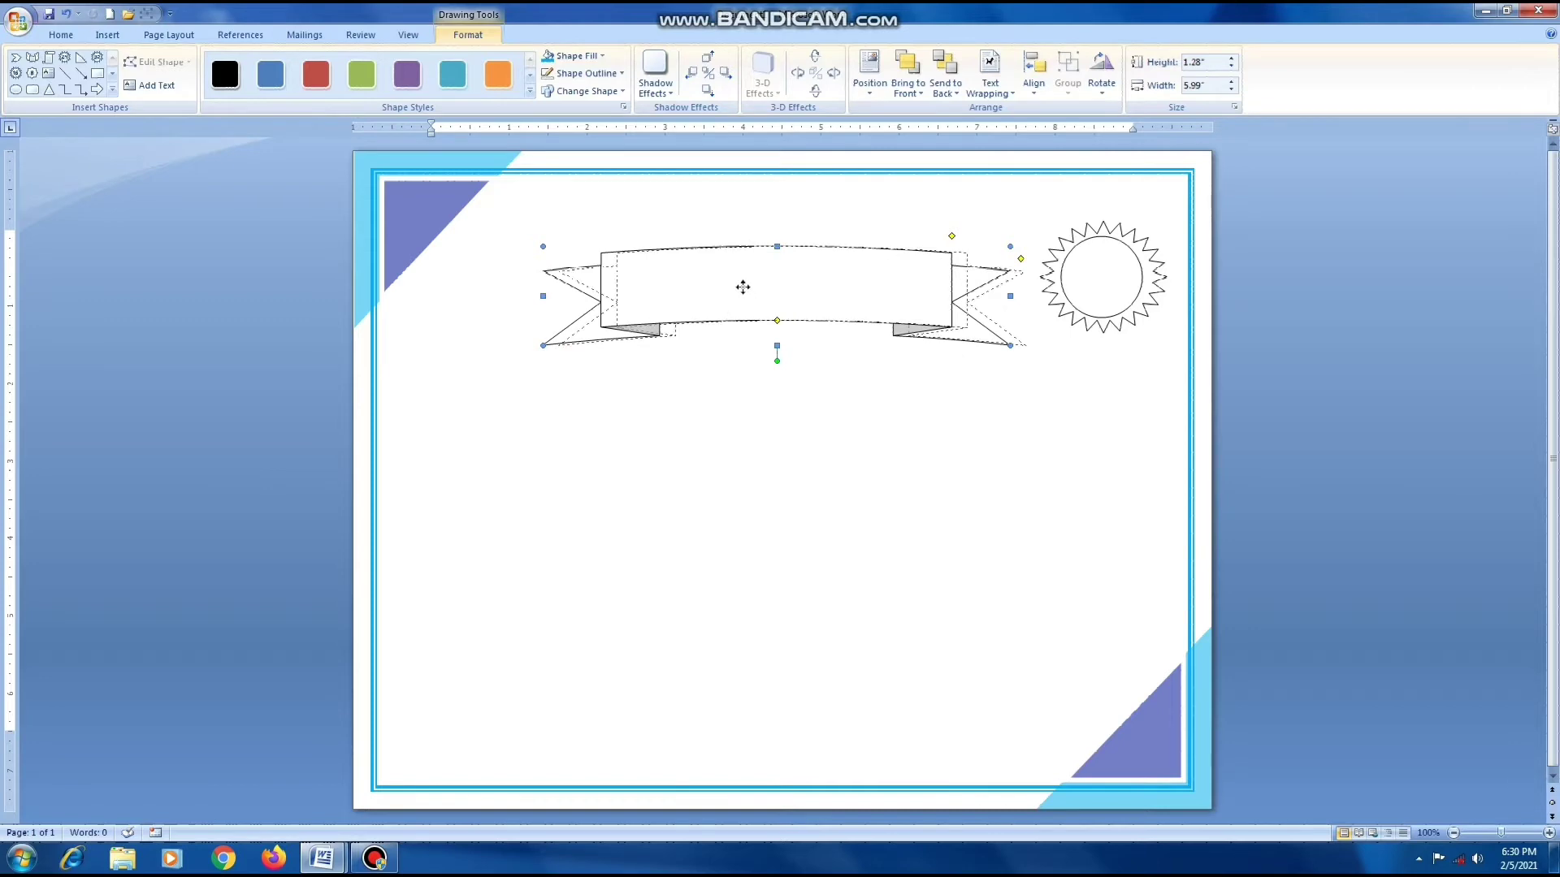
pyautogui.hotkey('ctrl', 'z')
pyautogui.click(799, 426)
pyautogui.click(107, 35)
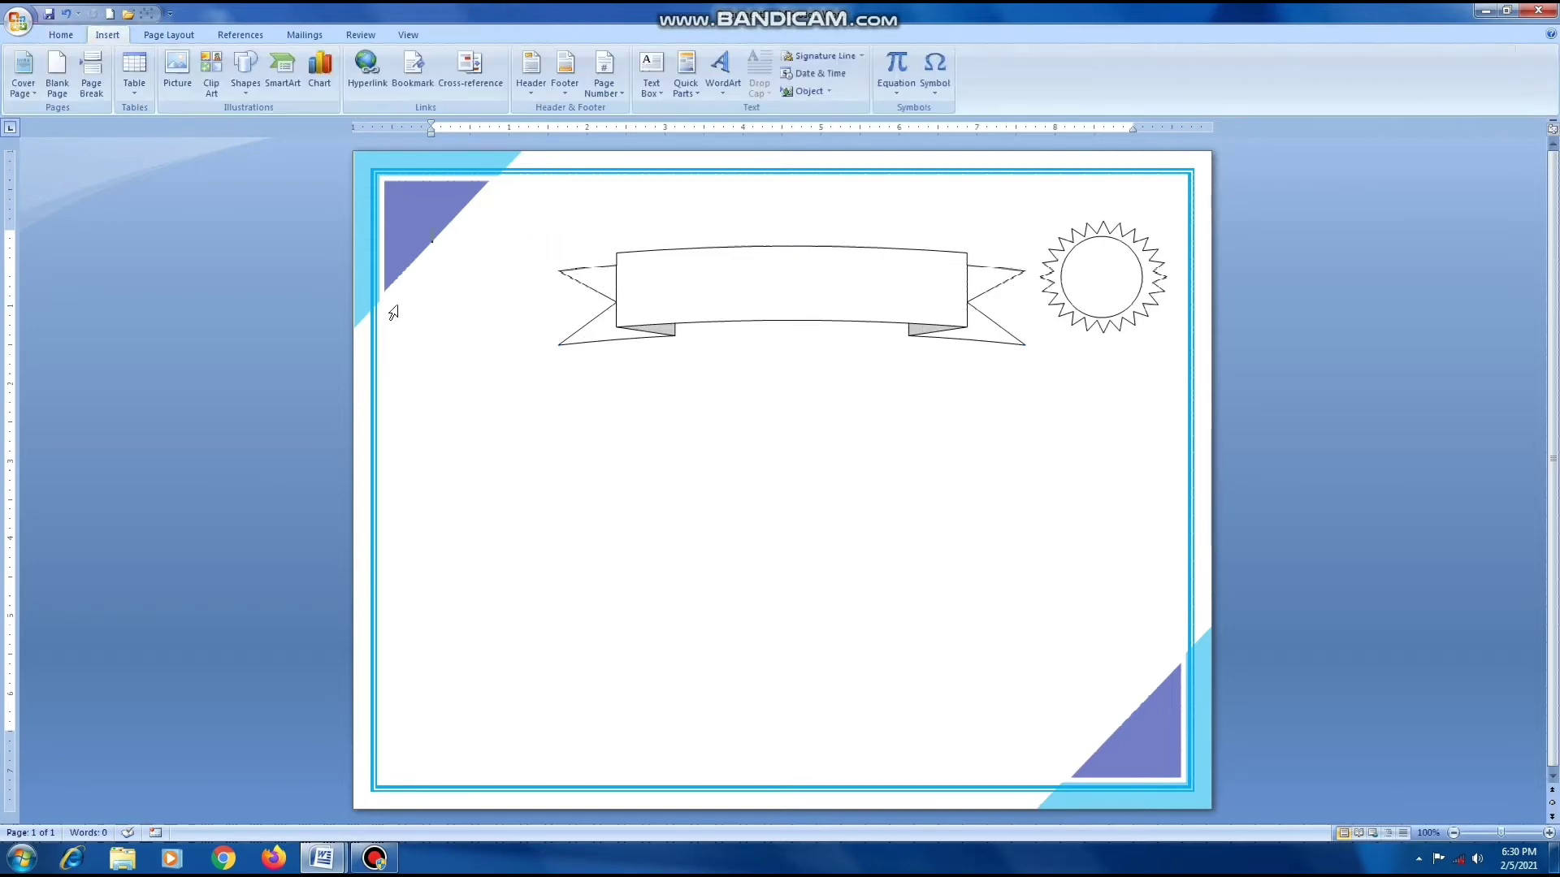
pyautogui.click(722, 74)
# Insert WordArt 'Certificate' in bold Lucida Handwriting.
pyautogui.click(734, 134)
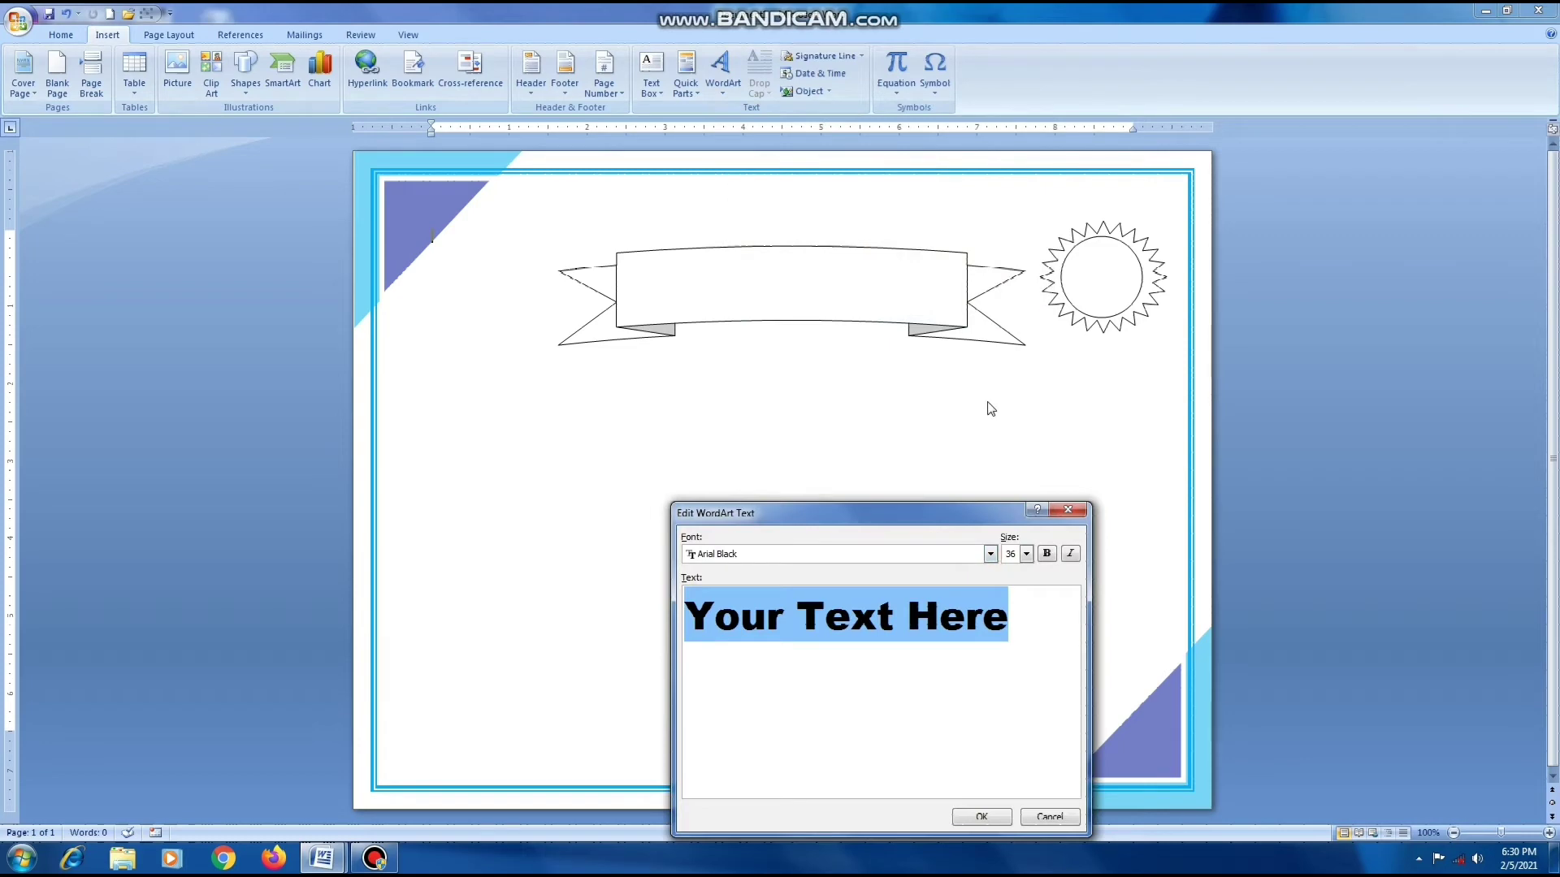
pyautogui.write('Certifi')
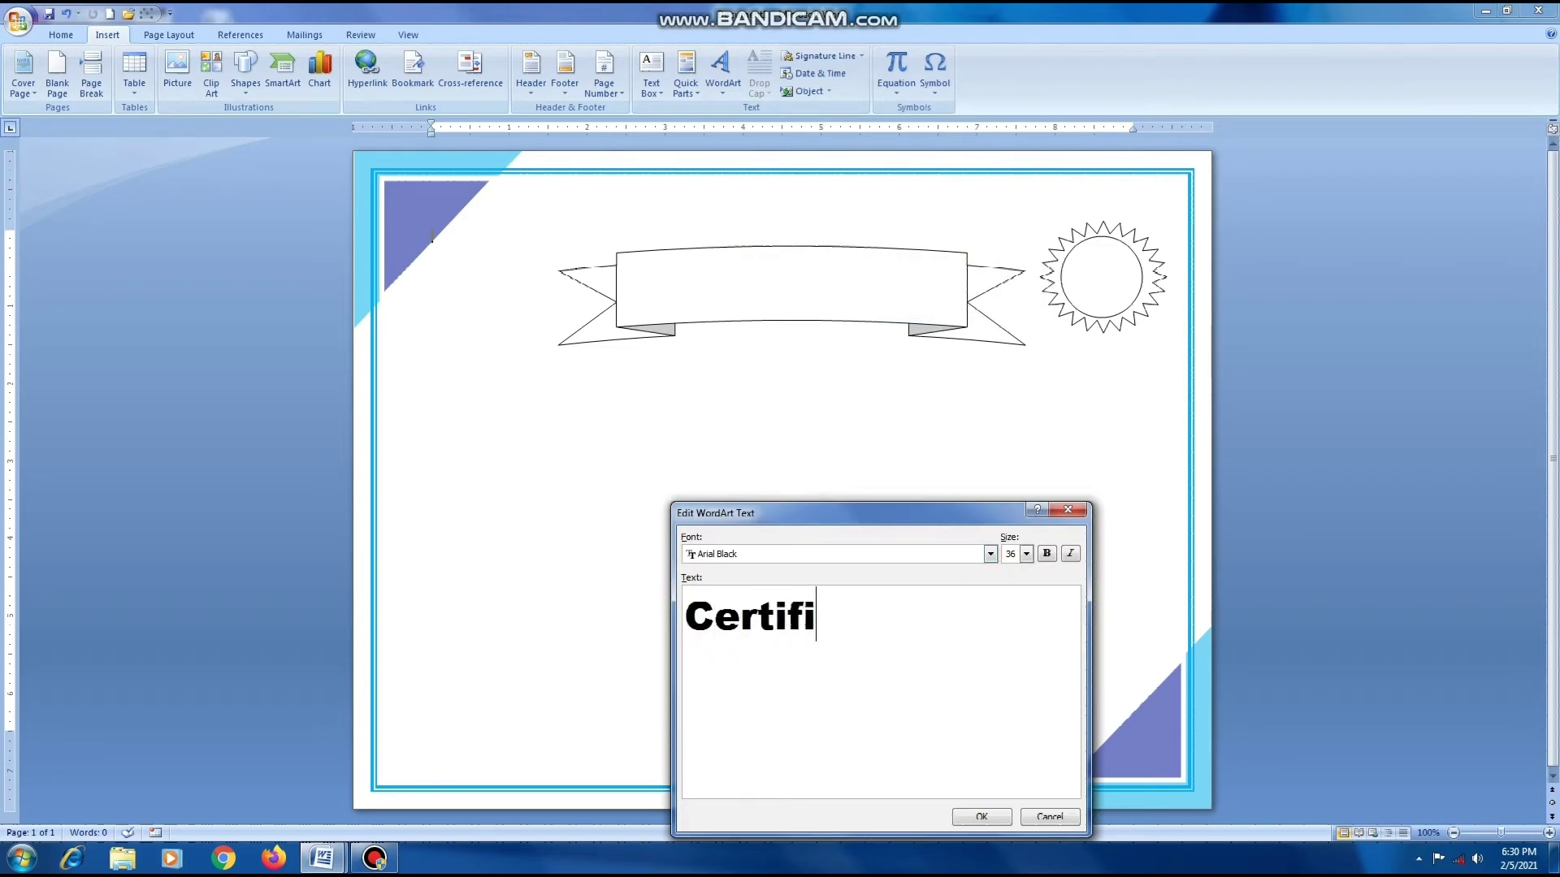
pyautogui.write('cate')
pyautogui.click(990, 553)
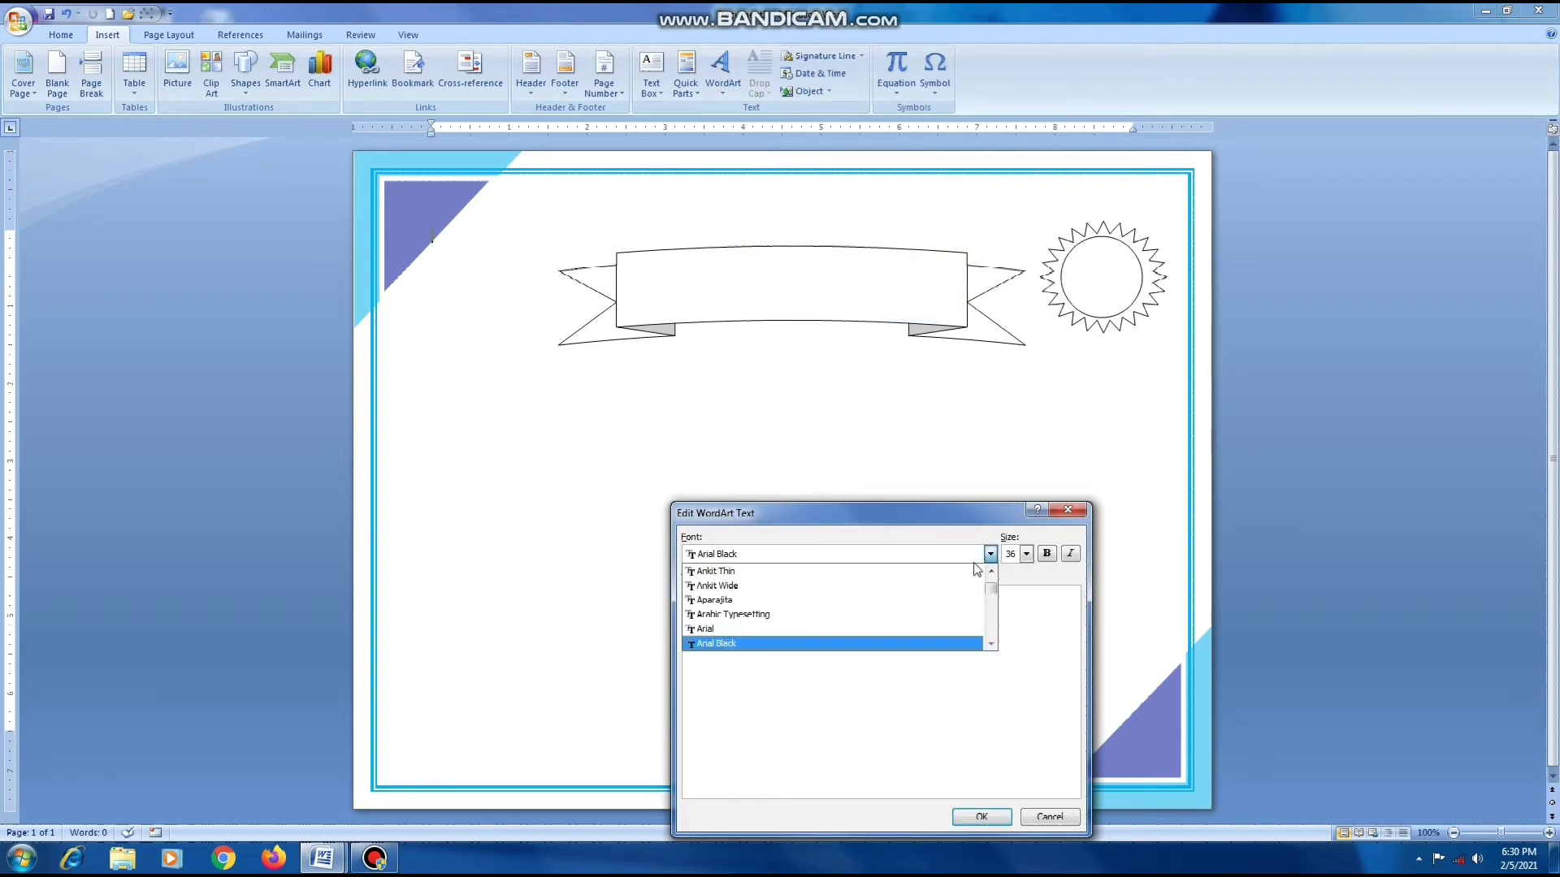
pyautogui.moveTo(991, 573); pyautogui.dragTo(994, 626)
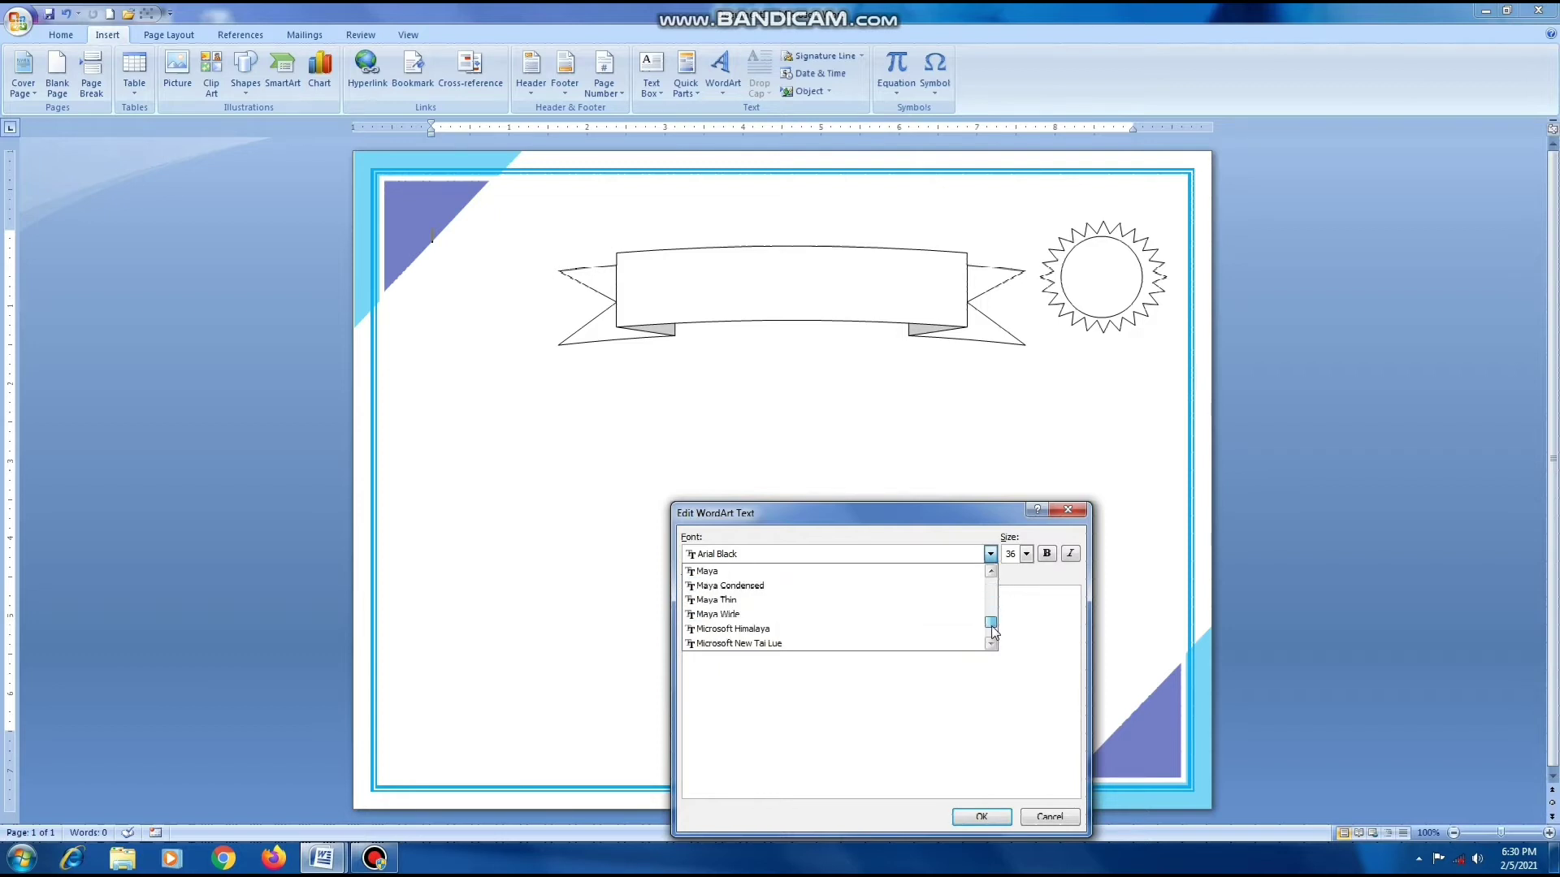
pyautogui.scroll(-5, 850, 630)
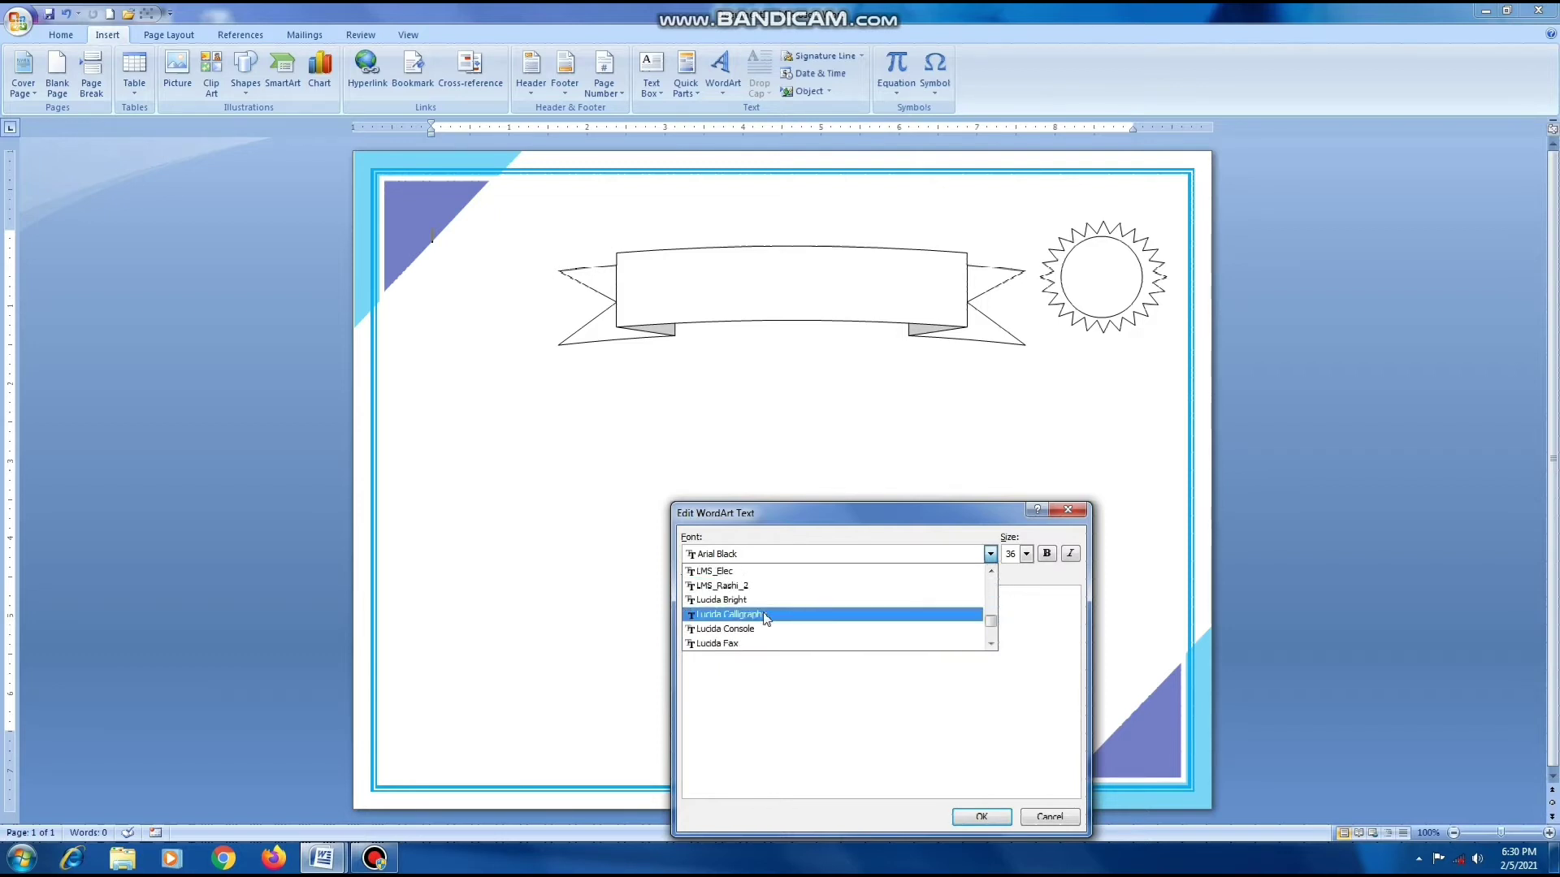
pyautogui.scroll(-1, 812, 632)
pyautogui.click(755, 630)
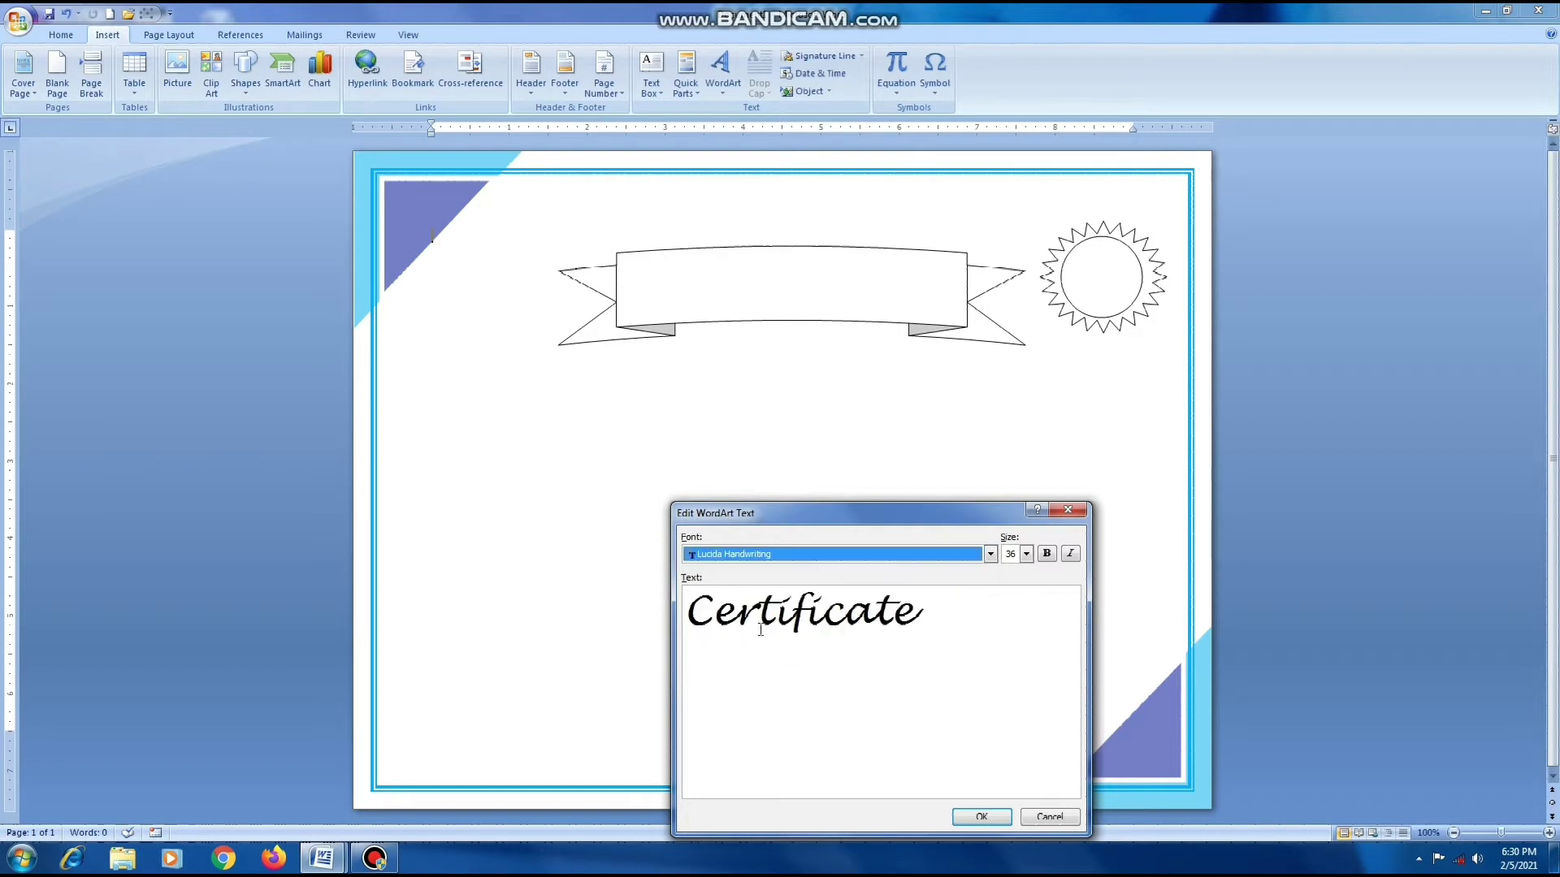
pyautogui.click(1046, 553)
pyautogui.click(979, 815)
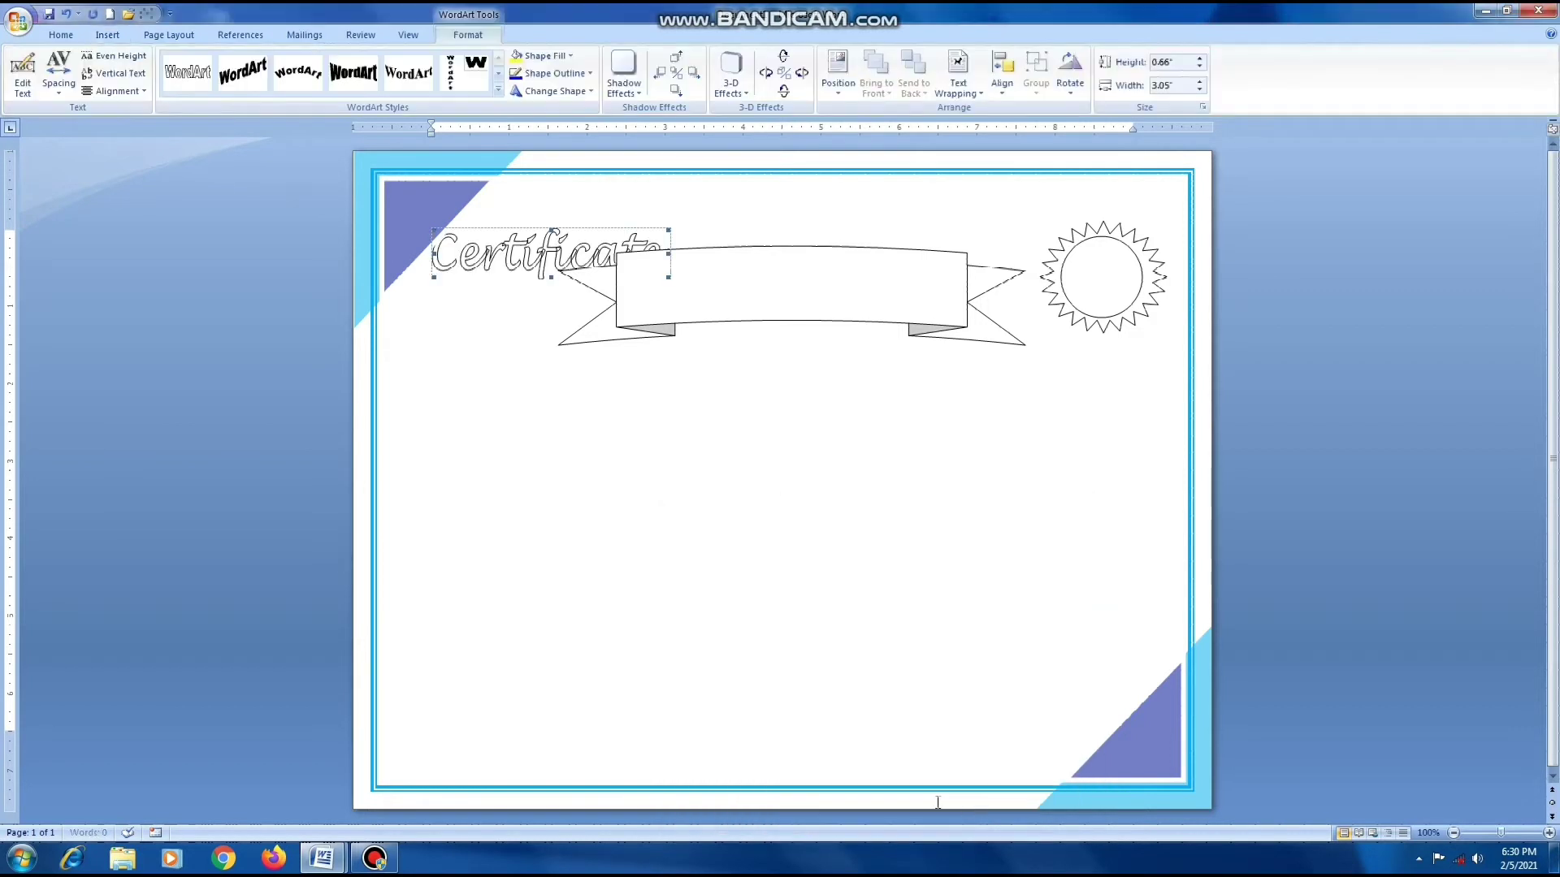
# Float the Certificate text in front, place it on the banner, widen to about 3.95".
pyautogui.click(959, 81)
pyautogui.click(987, 201)
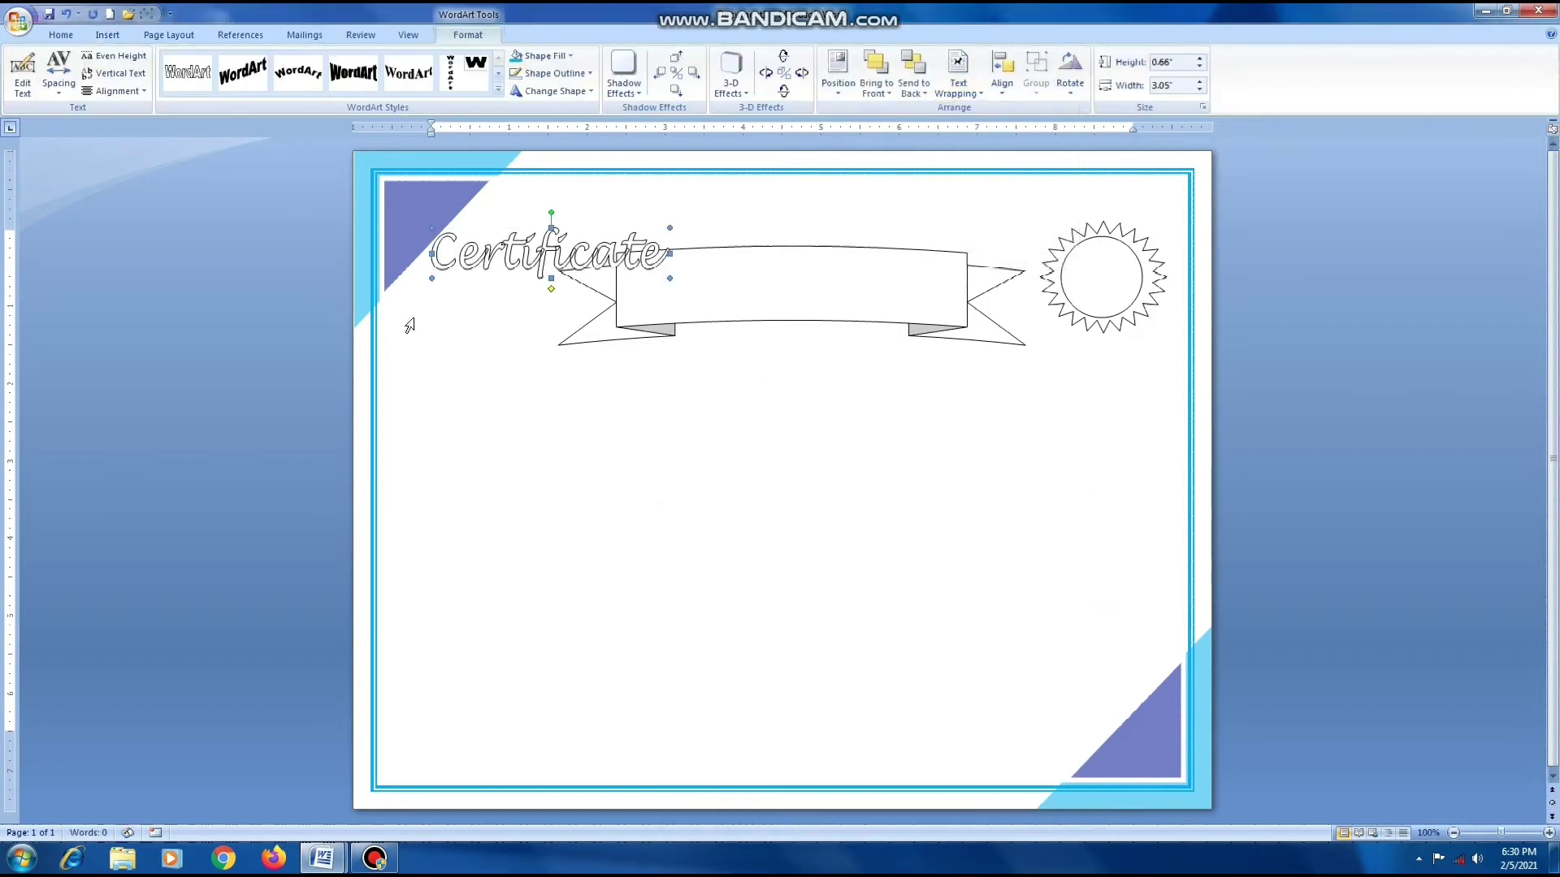
pyautogui.moveTo(500, 247); pyautogui.dragTo(706, 280)
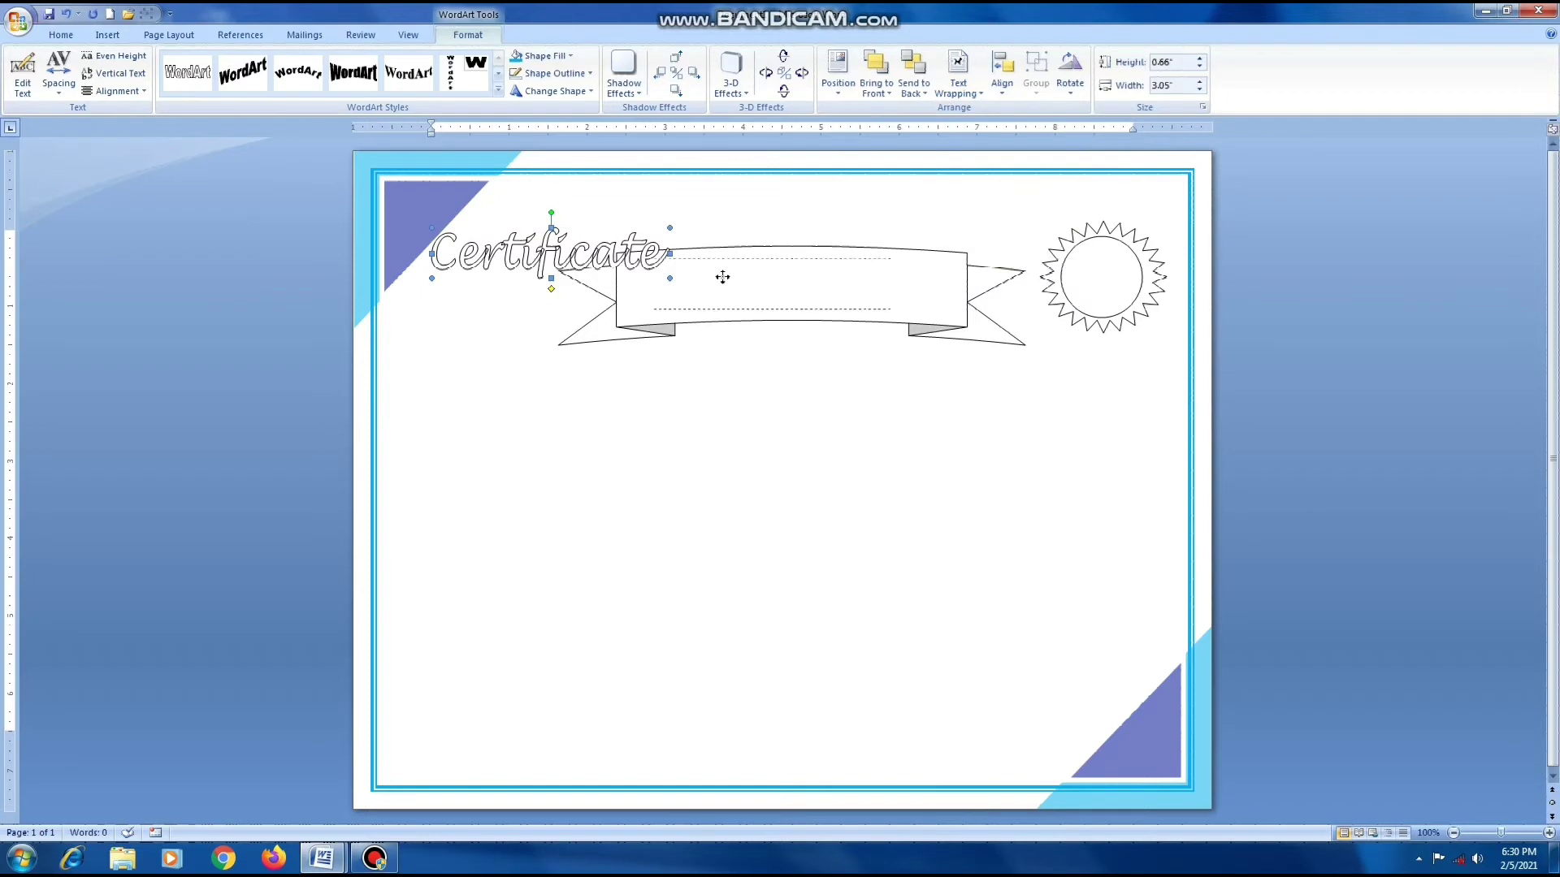
pyautogui.moveTo(921, 283); pyautogui.dragTo(943, 284)
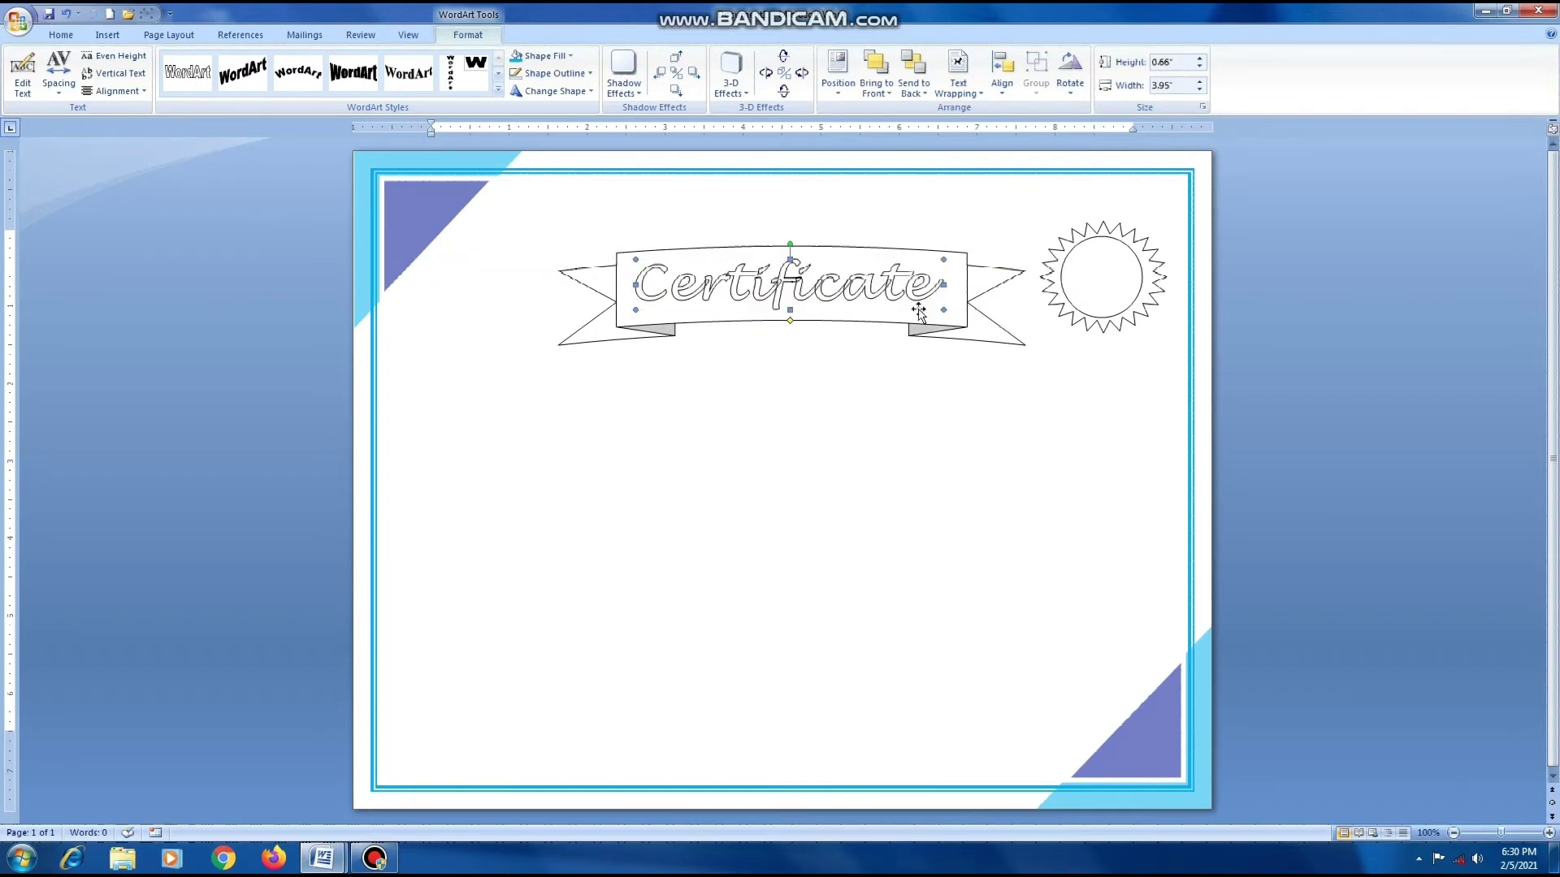
# Fill the ribbon banner with navy blue.
pyautogui.click(603, 333)
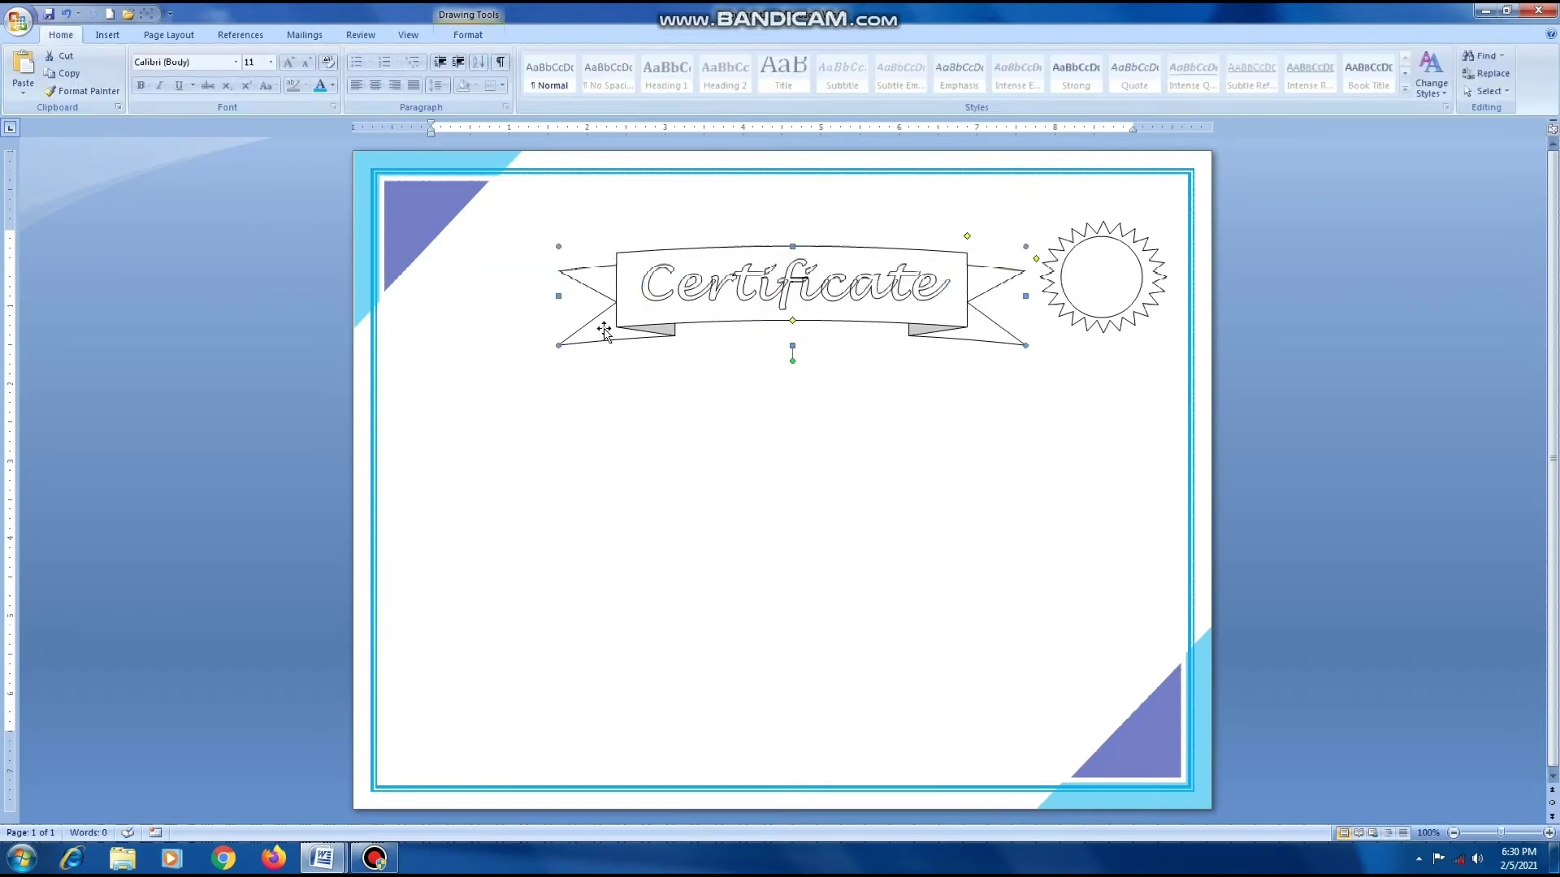
pyautogui.click(468, 34)
pyautogui.click(577, 55)
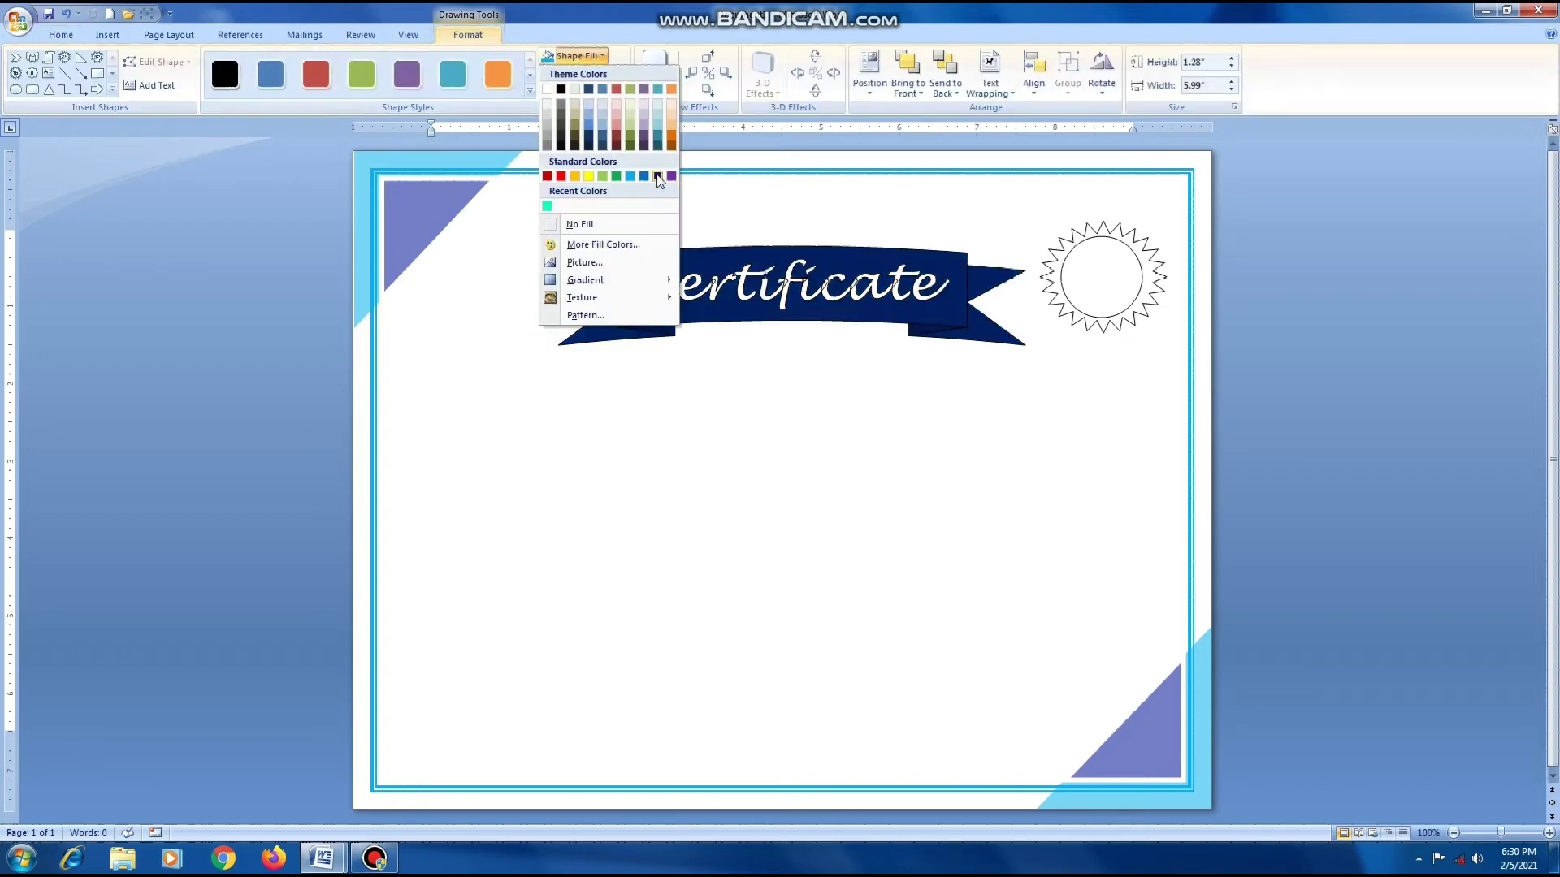
pyautogui.click(655, 199)
# Give the Certificate lettering a white fill and white outline.
pyautogui.click(687, 284)
pyautogui.click(468, 34)
pyautogui.click(548, 55)
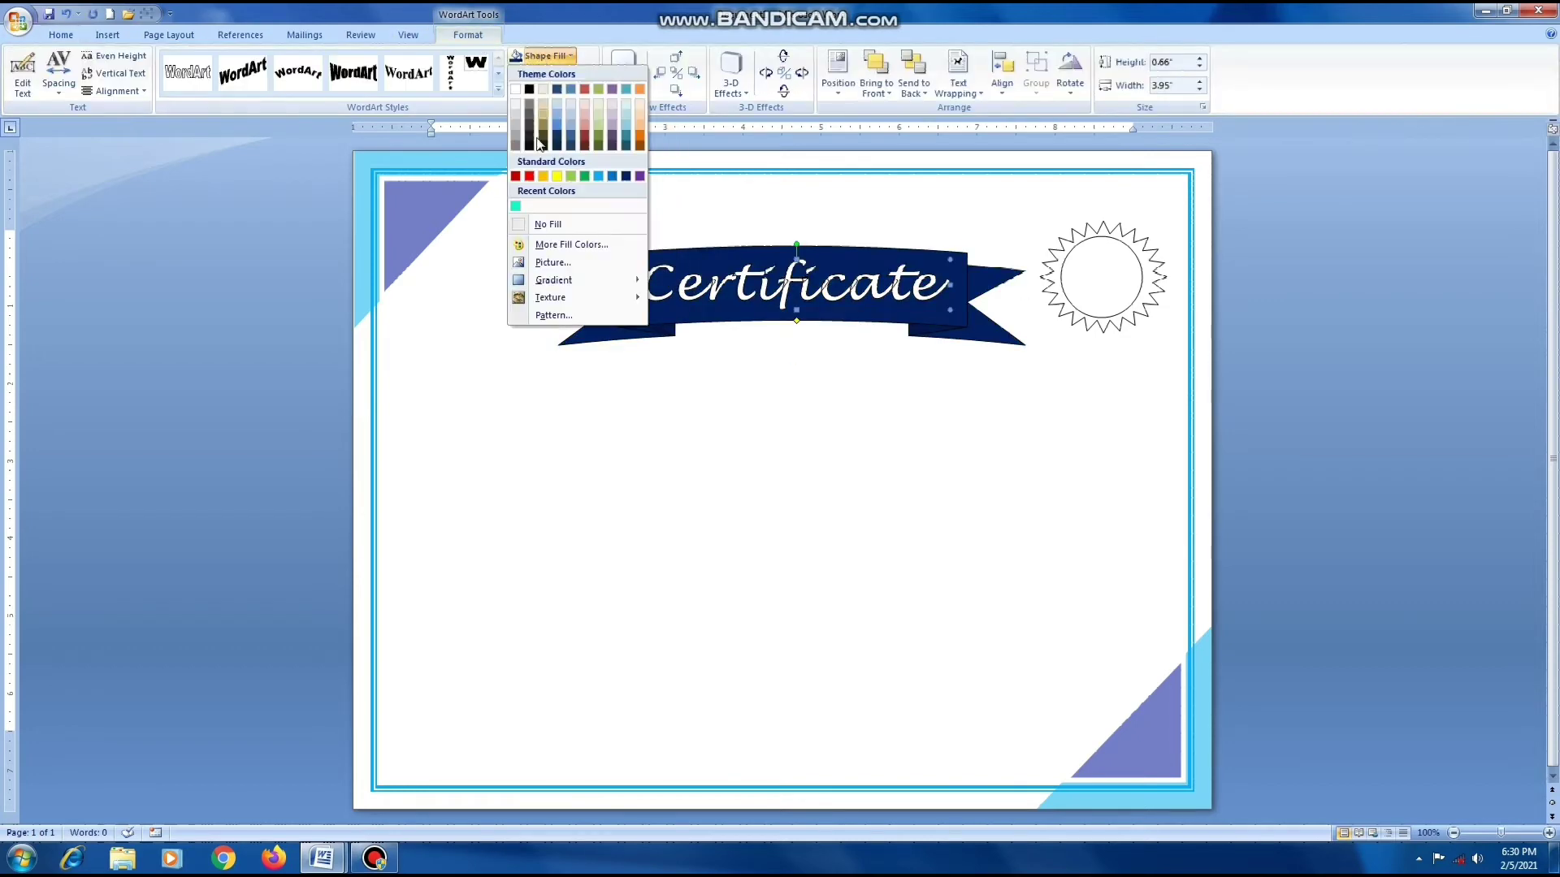
pyautogui.click(520, 94)
pyautogui.click(555, 73)
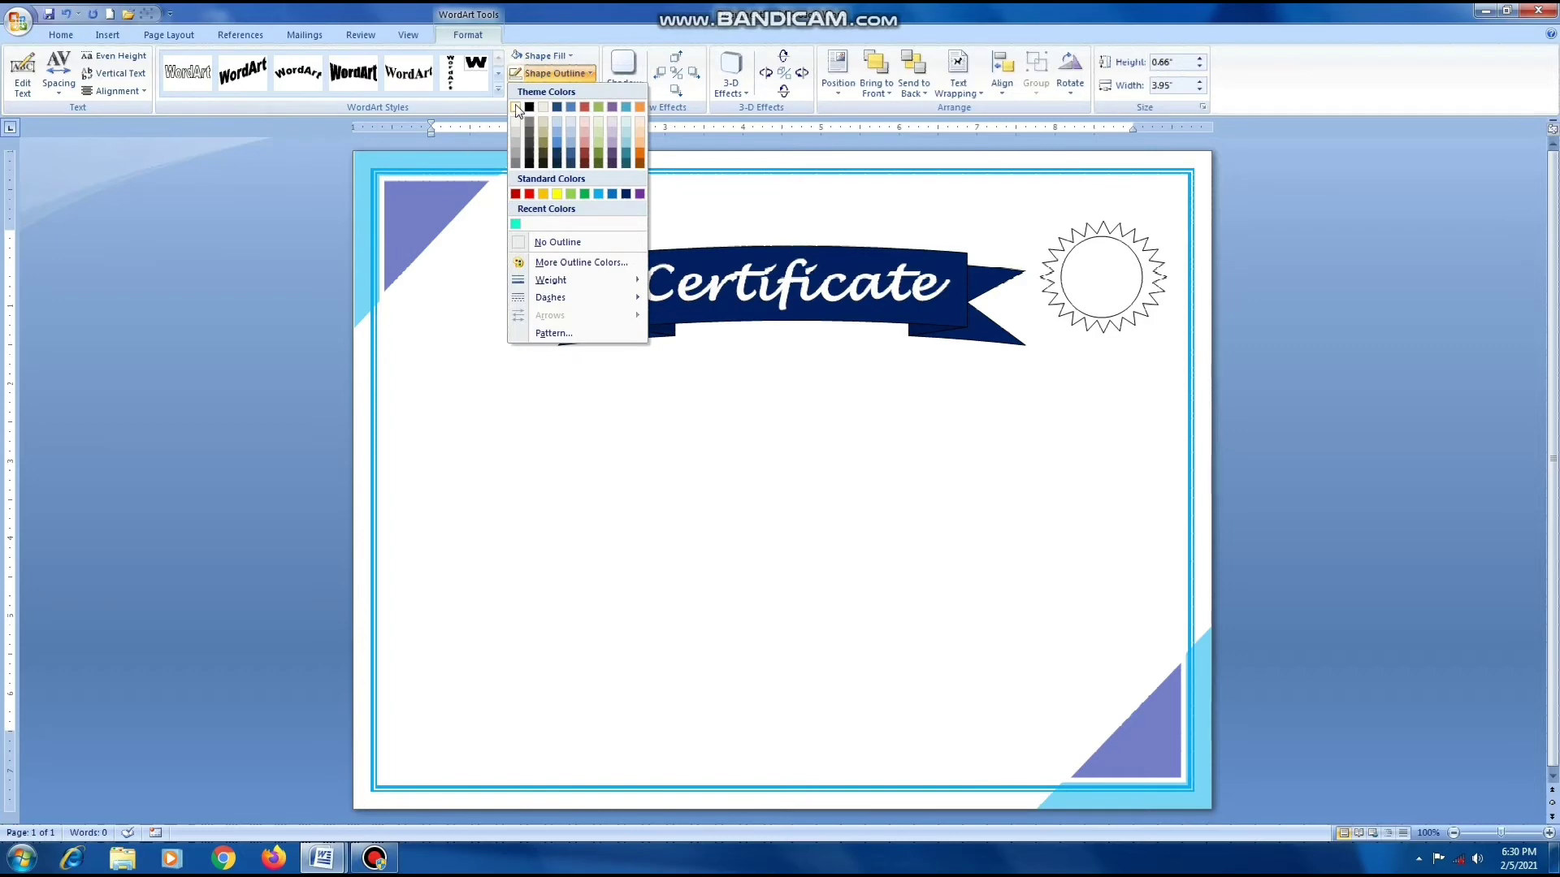
pyautogui.click(517, 107)
pyautogui.click(783, 490)
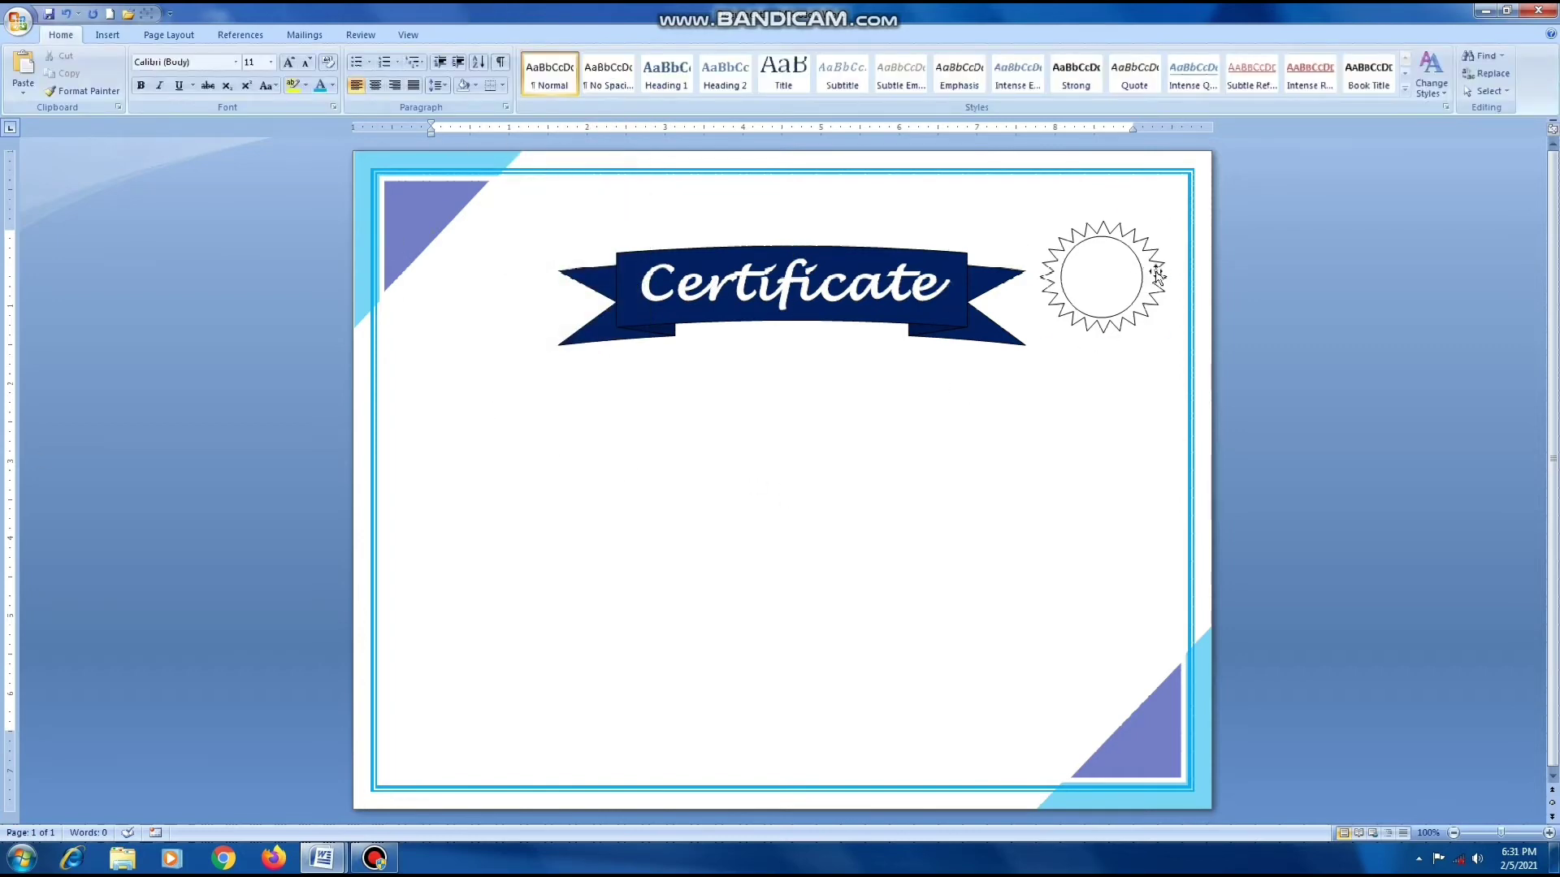
# Fill the starburst seal with green.
pyautogui.click(1157, 277)
pyautogui.click(468, 35)
pyautogui.click(576, 55)
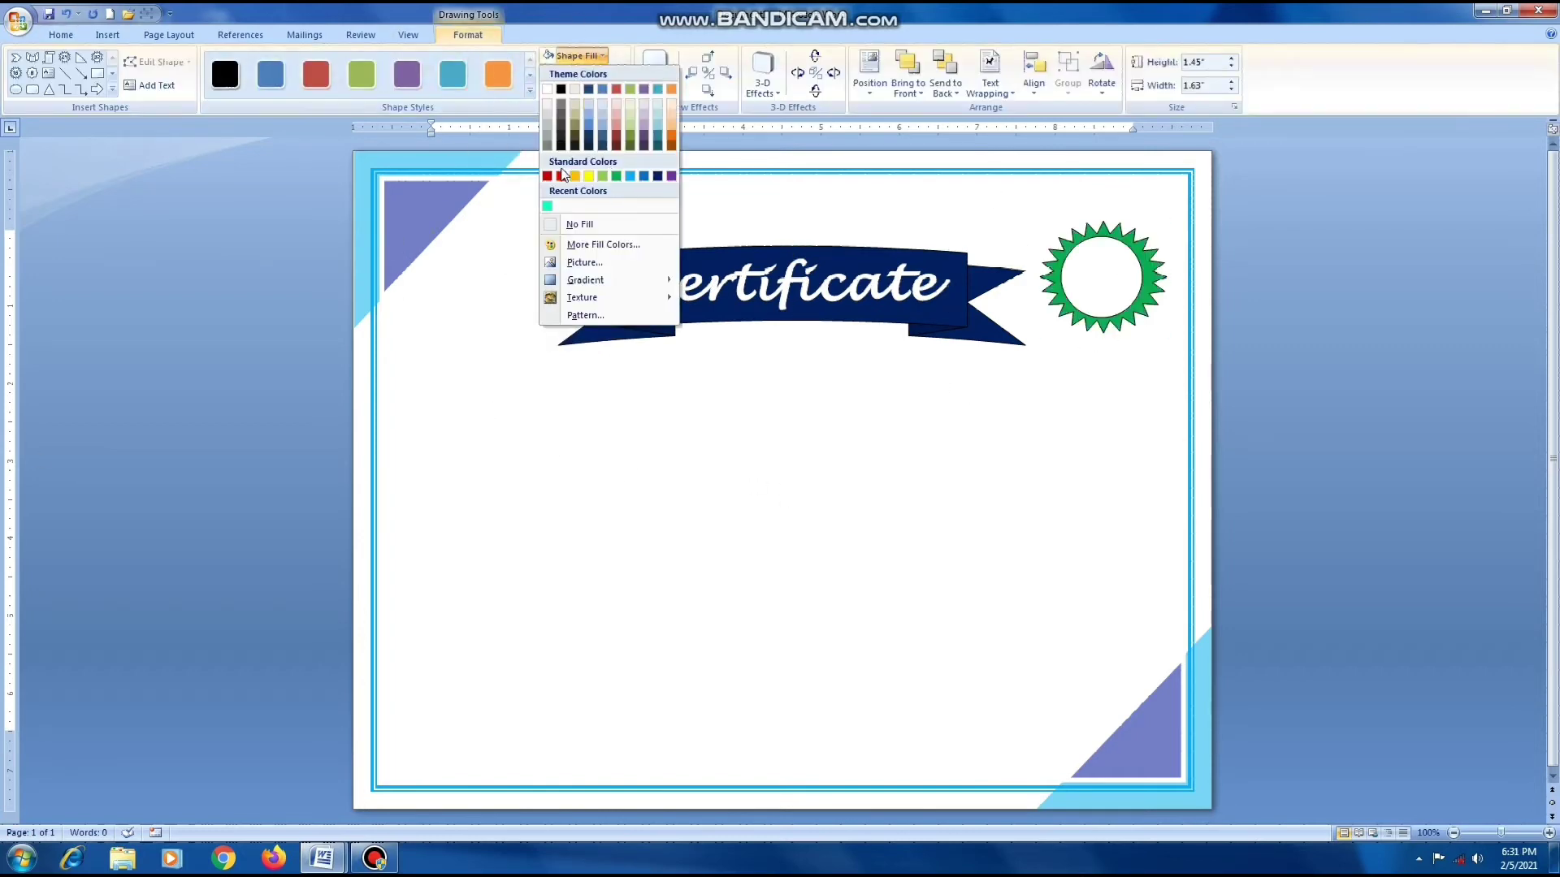
pyautogui.click(615, 176)
# Fill the seal's inner circle with the logo picture.
pyautogui.click(1136, 281)
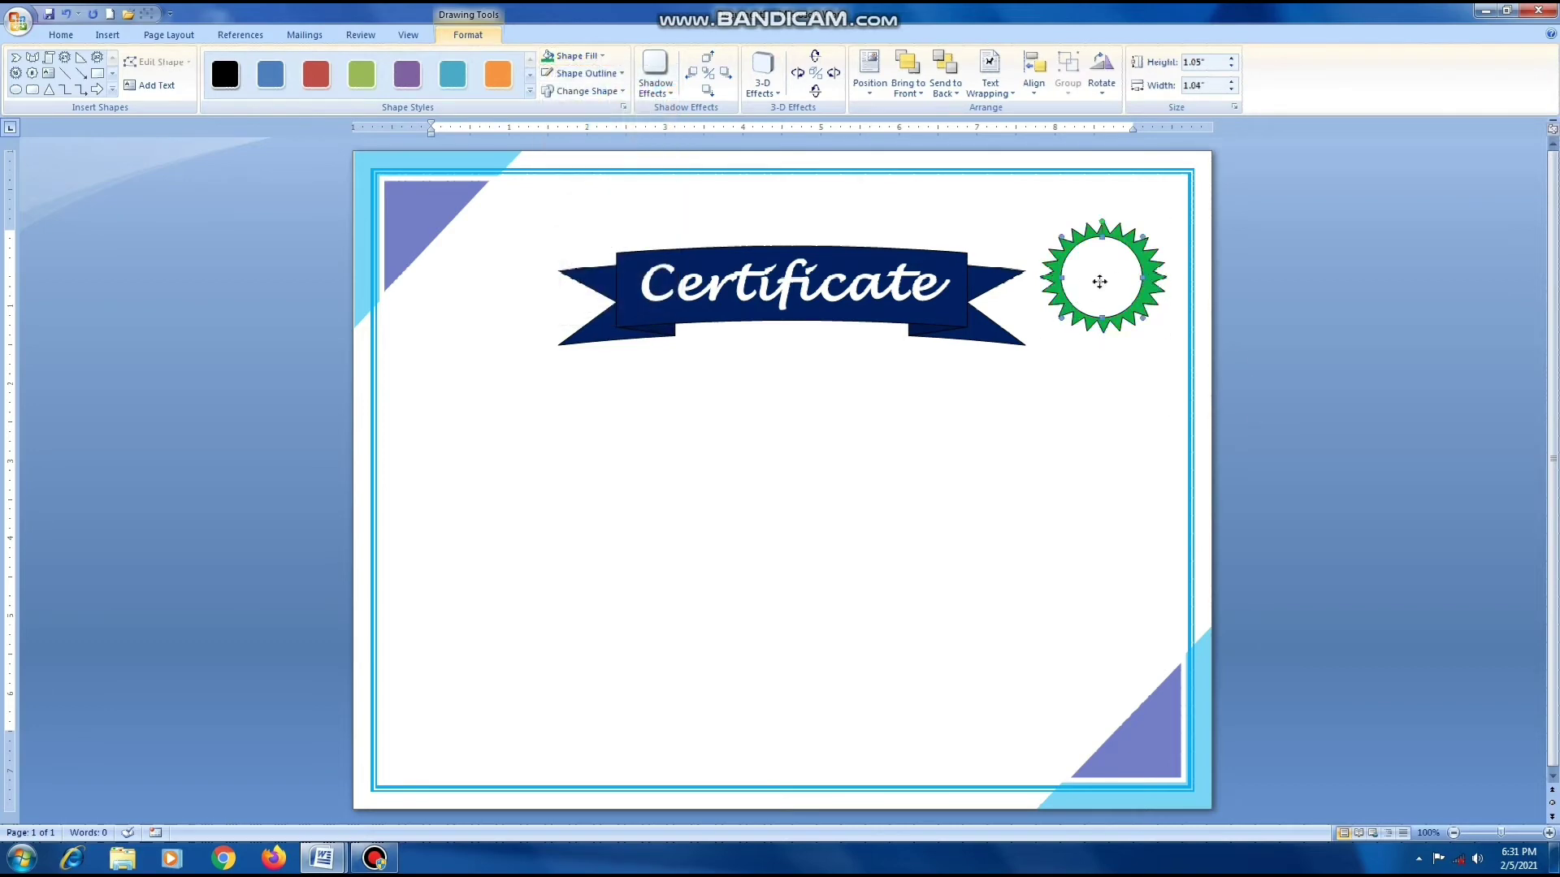
pyautogui.click(576, 55)
pyautogui.click(585, 264)
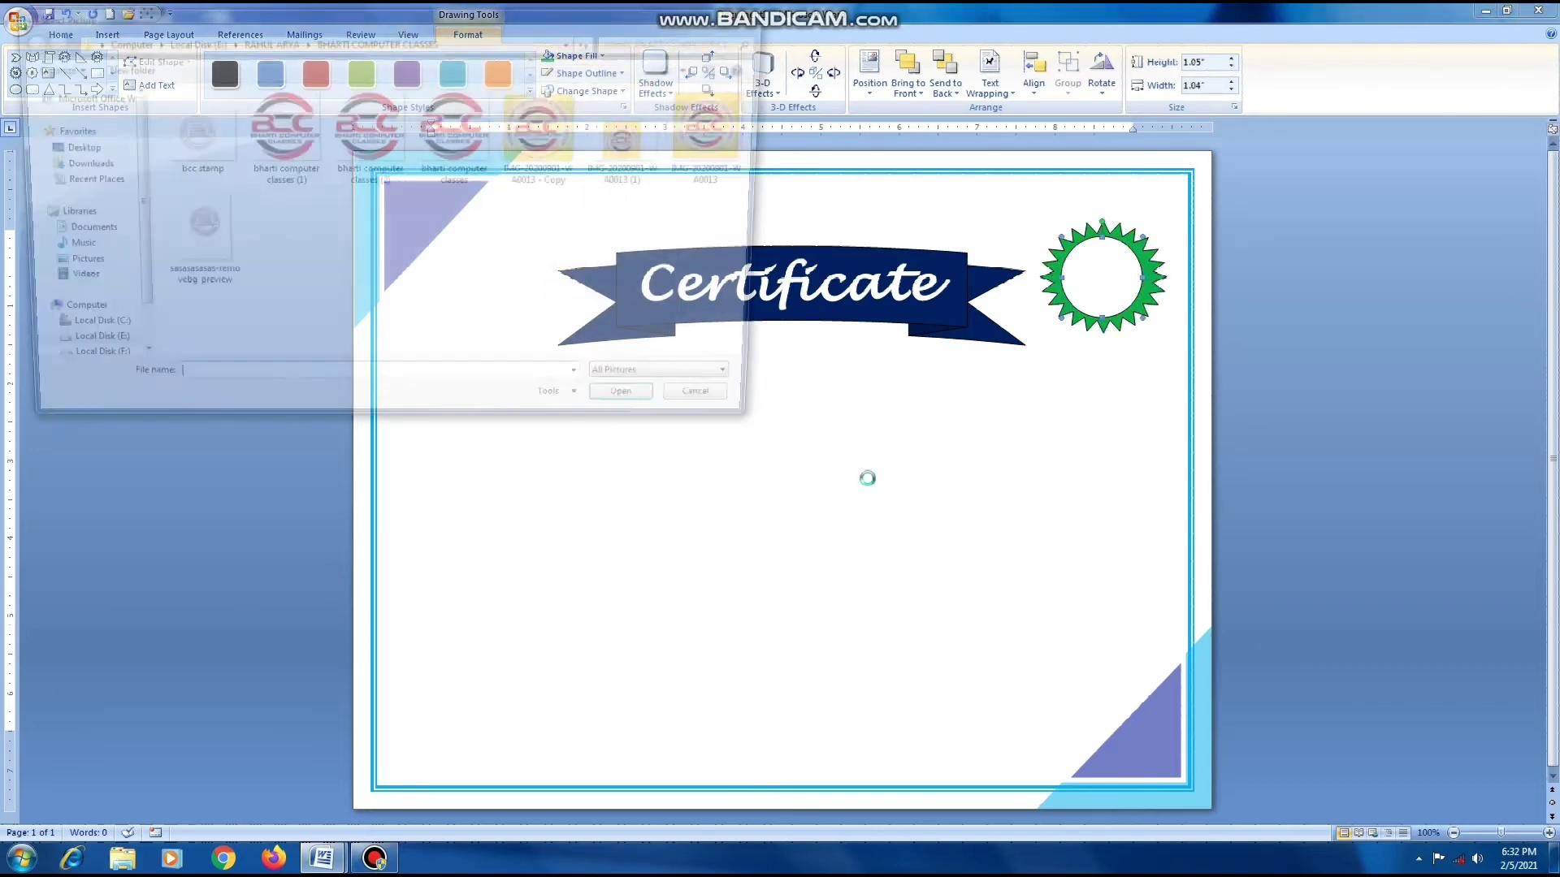
pyautogui.click(569, 162)
pyautogui.click(621, 391)
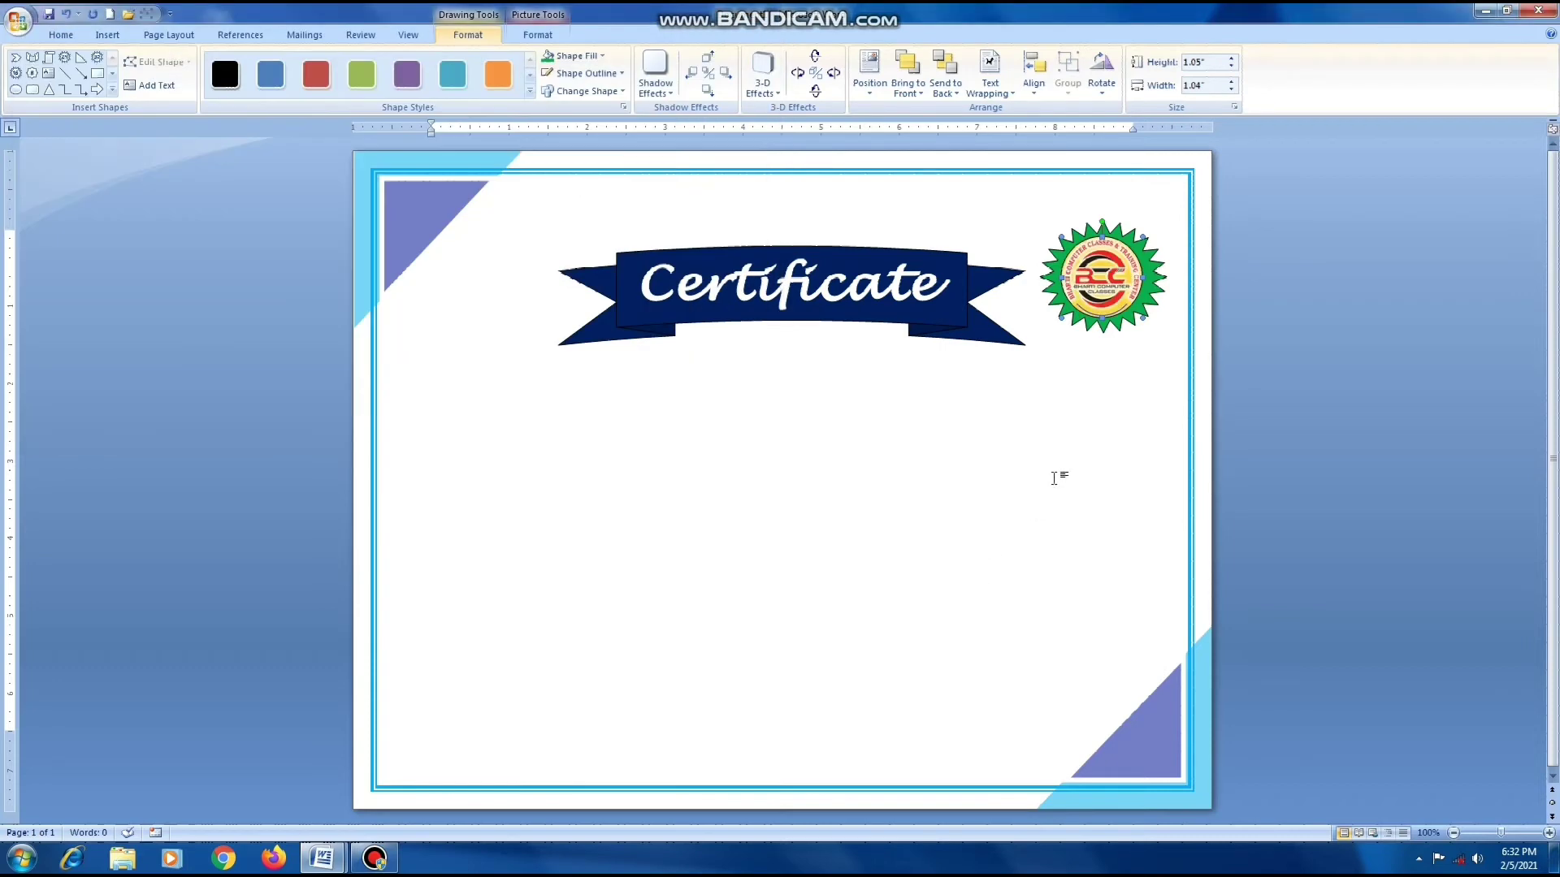
pyautogui.click(1065, 462)
# Scroll back up and return the page view to 100% zoom.
pyautogui.scroll(2, 1065, 462)
pyautogui.scroll(3, 1065, 462)
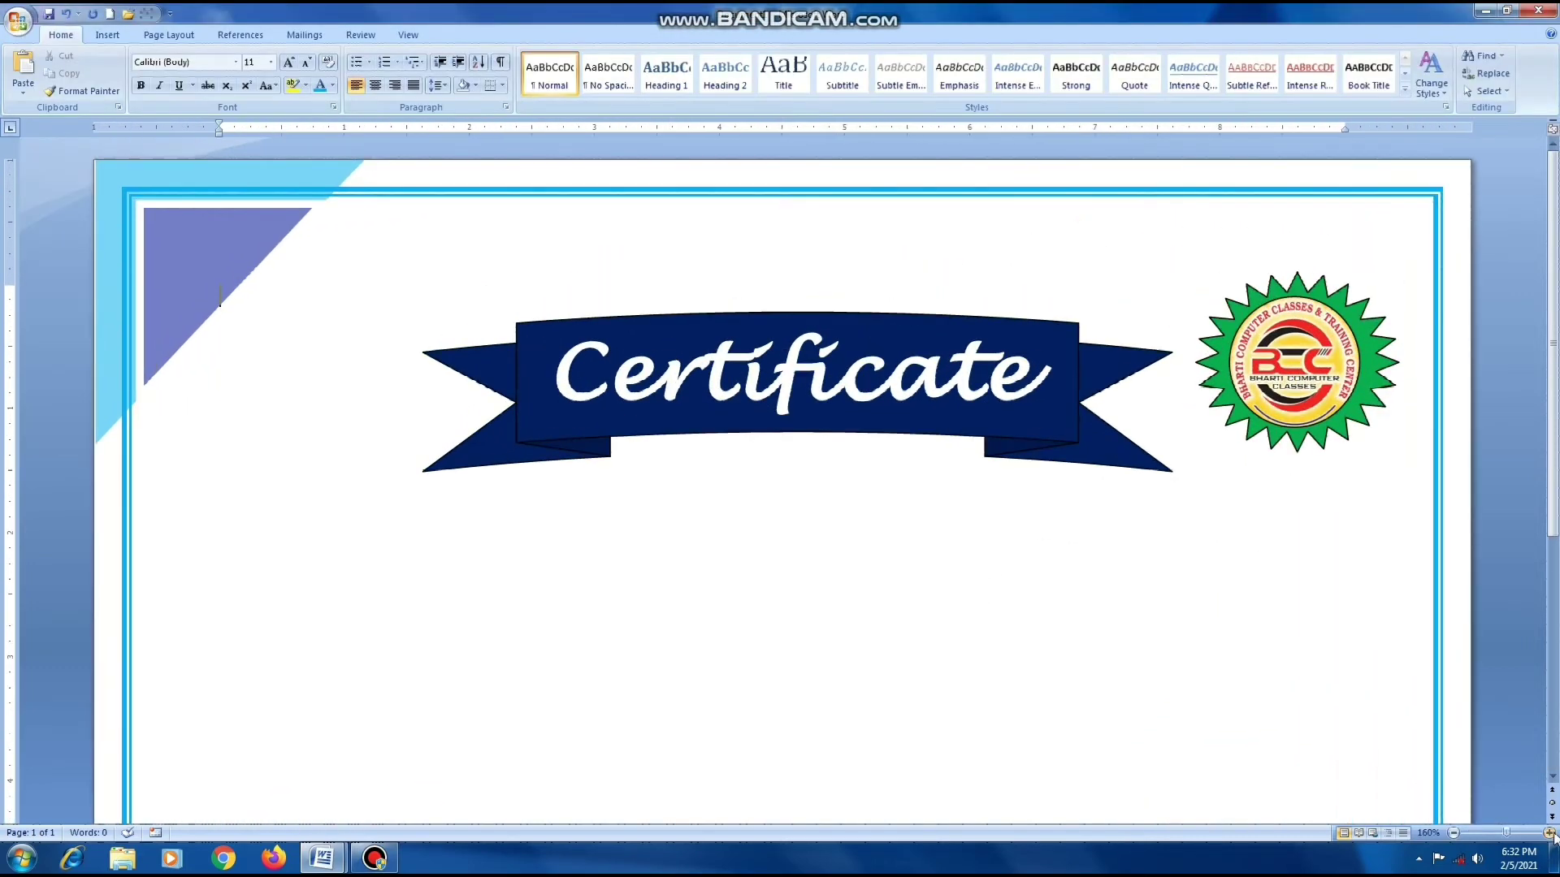
pyautogui.scroll(2, 1065, 462)
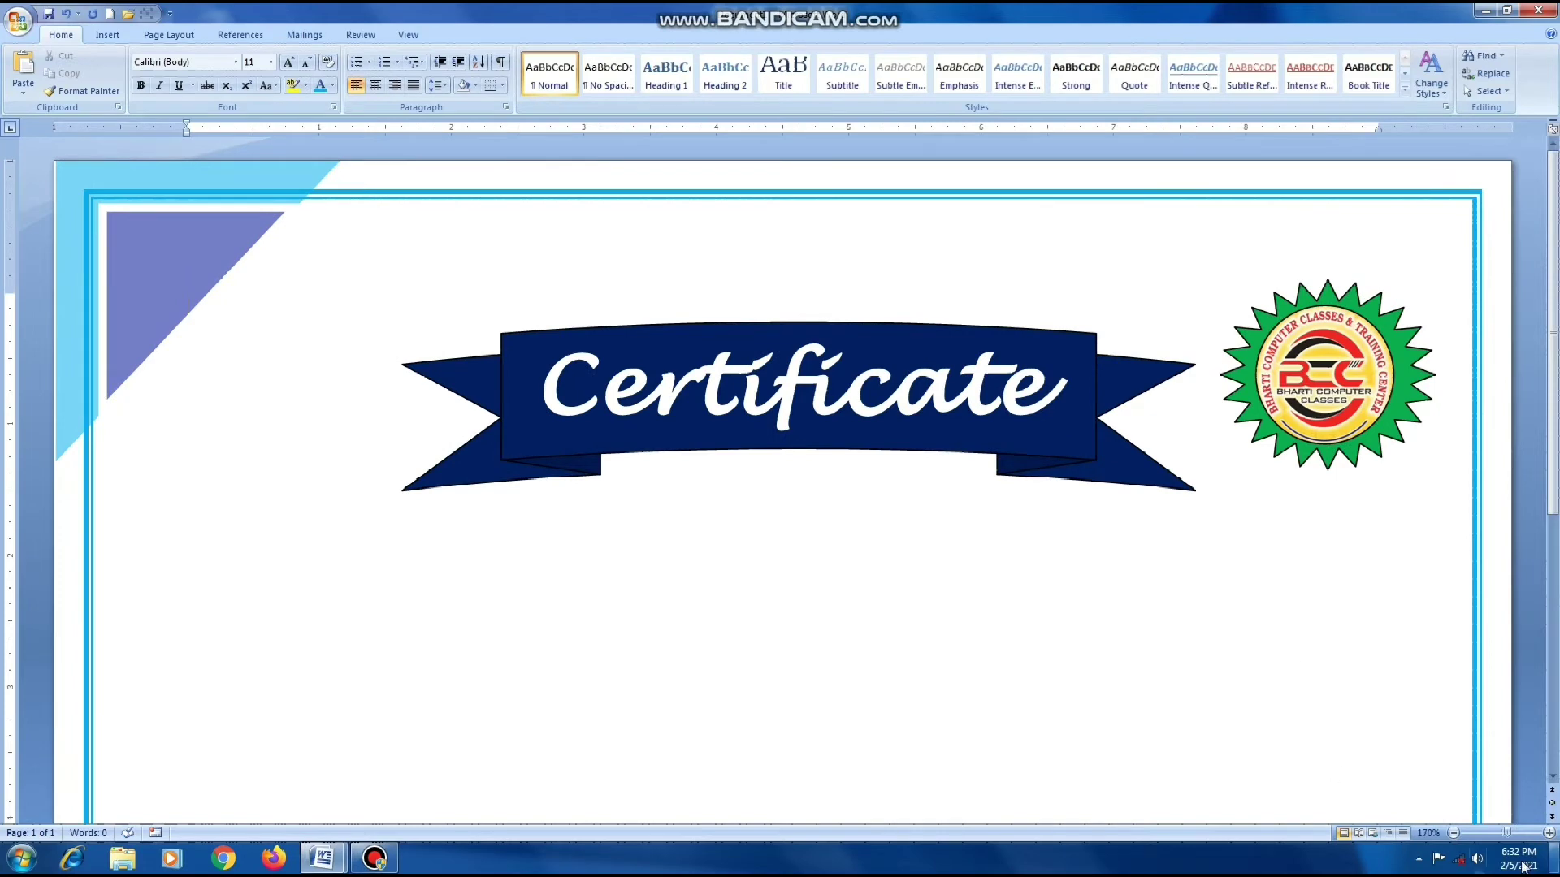
pyautogui.click(1502, 834)
pyautogui.click(1454, 833)
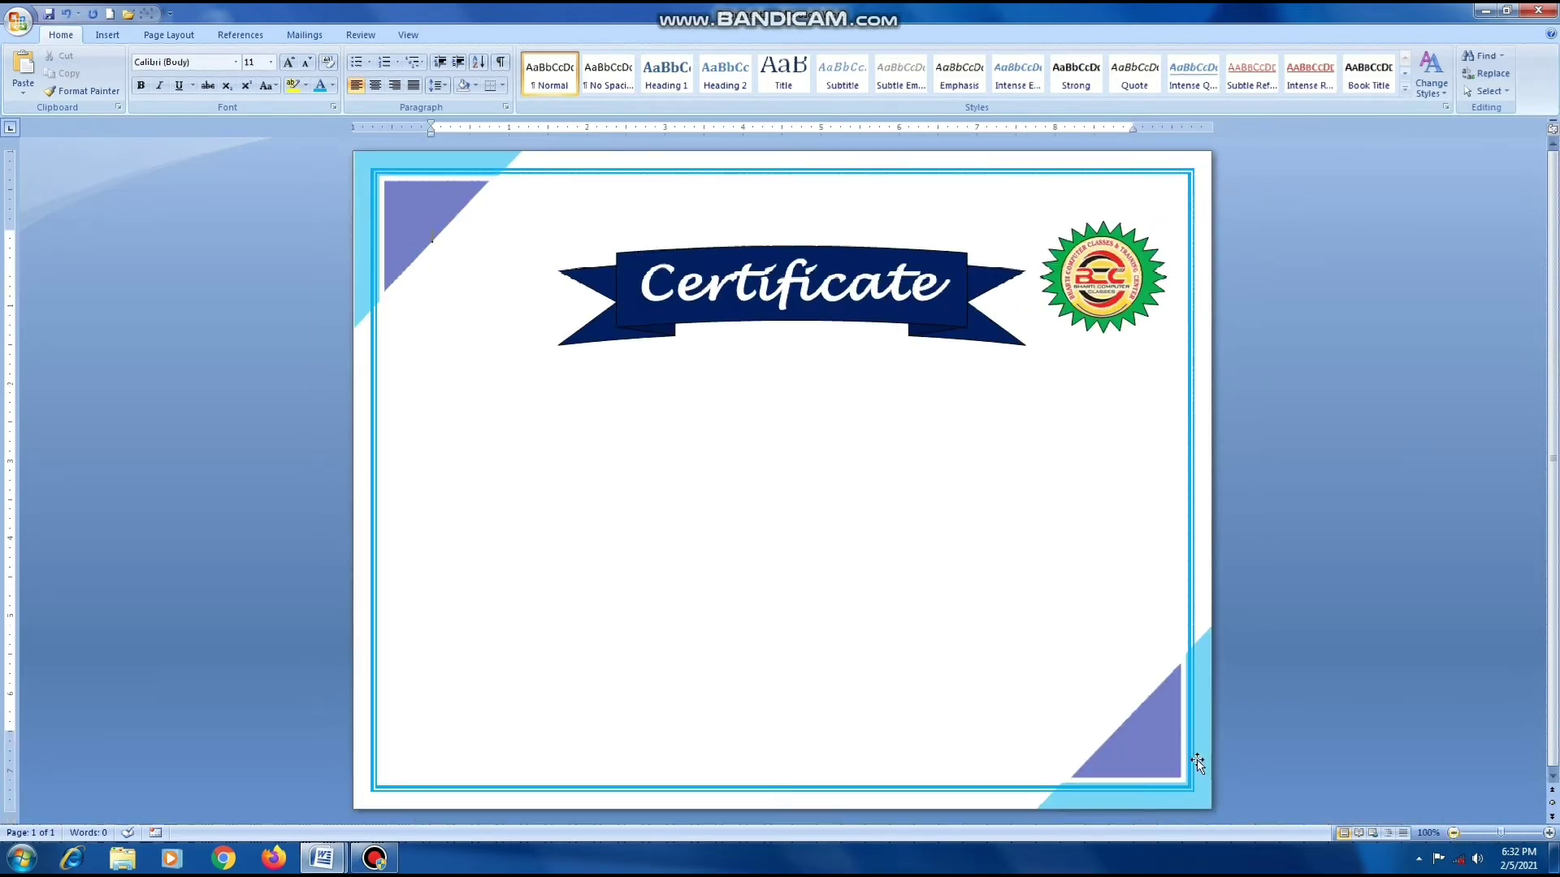
pyautogui.click(108, 35)
# Draw a text box below the banner and paste EMPLOYEE OF THE MONTH into it.
pyautogui.click(245, 73)
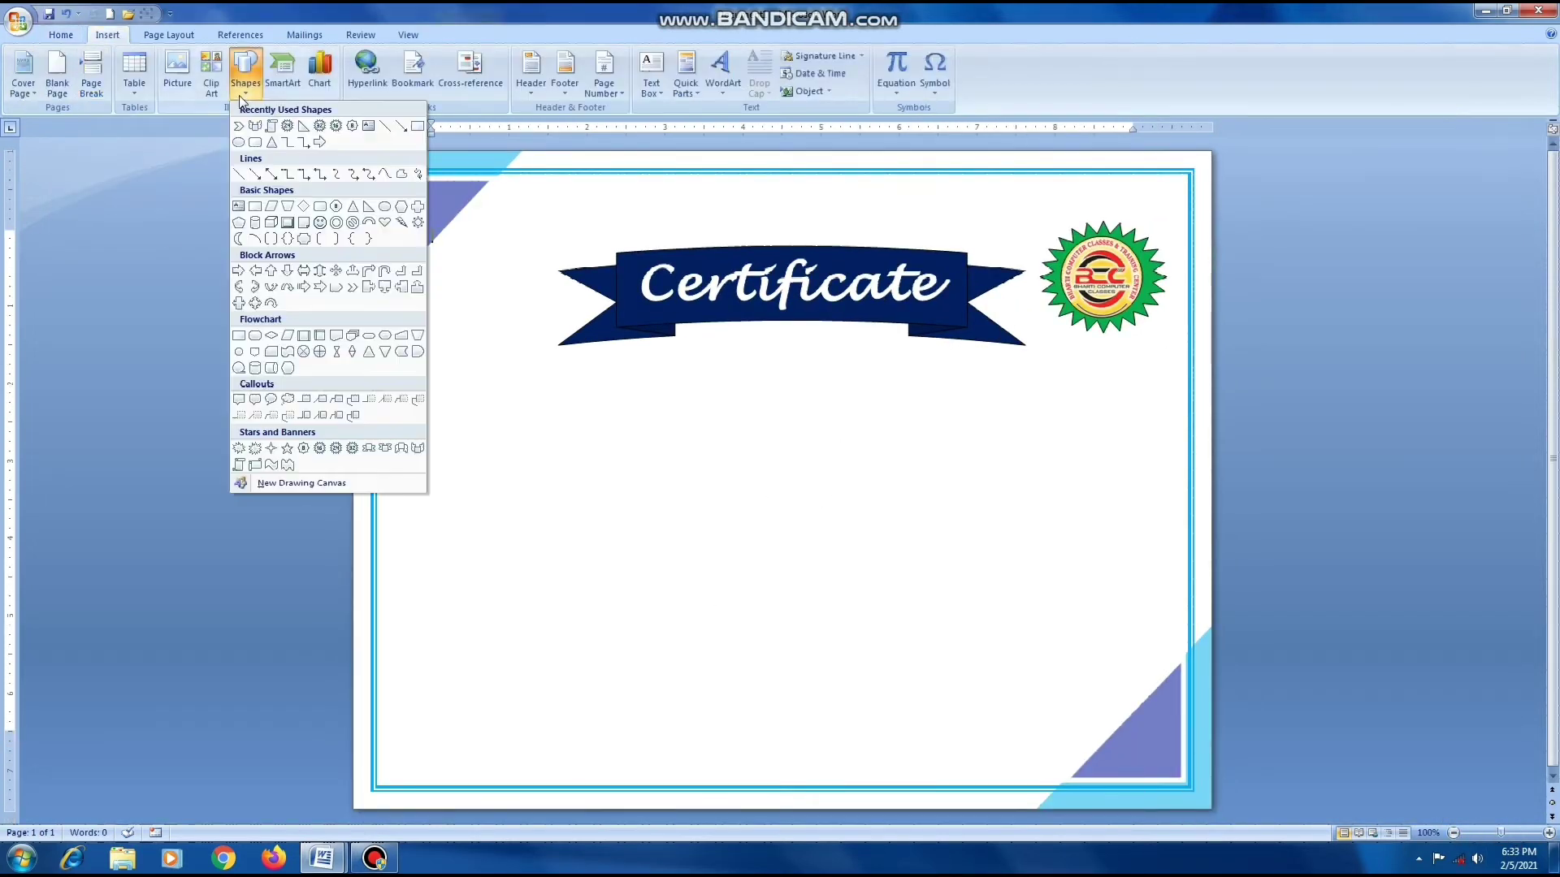
pyautogui.click(239, 208)
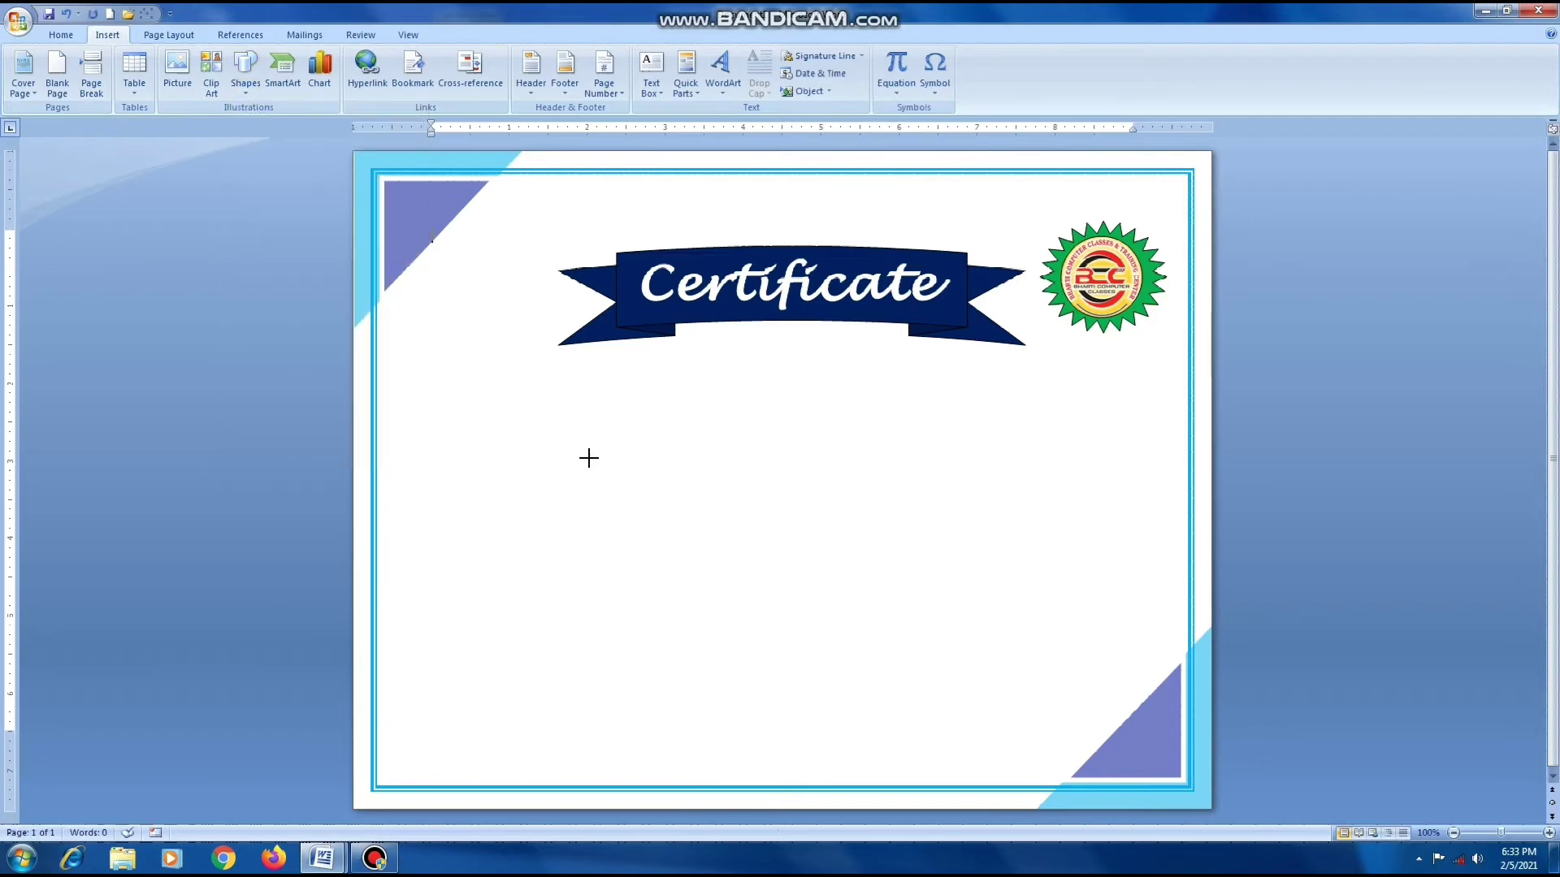
pyautogui.moveTo(536, 369); pyautogui.dragTo(1079, 512)
pyautogui.rightClick(757, 413)
pyautogui.click(782, 460)
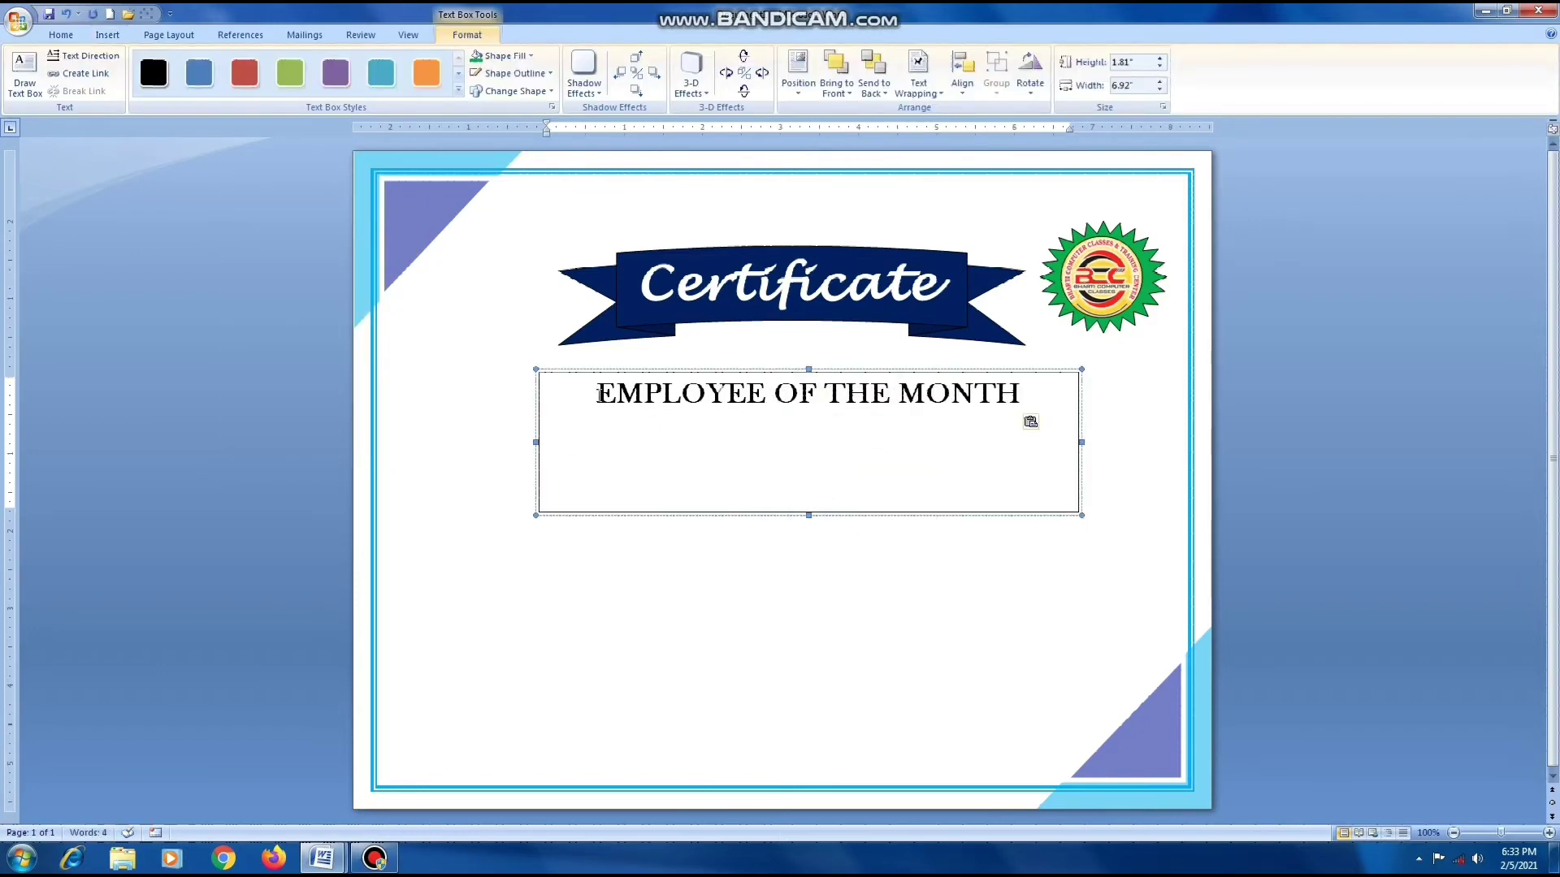
# Set the EMPLOYEE OF THE MONTH heading to 28 pt.
pyautogui.moveTo(599, 394); pyautogui.dragTo(1032, 403)
pyautogui.click(61, 35)
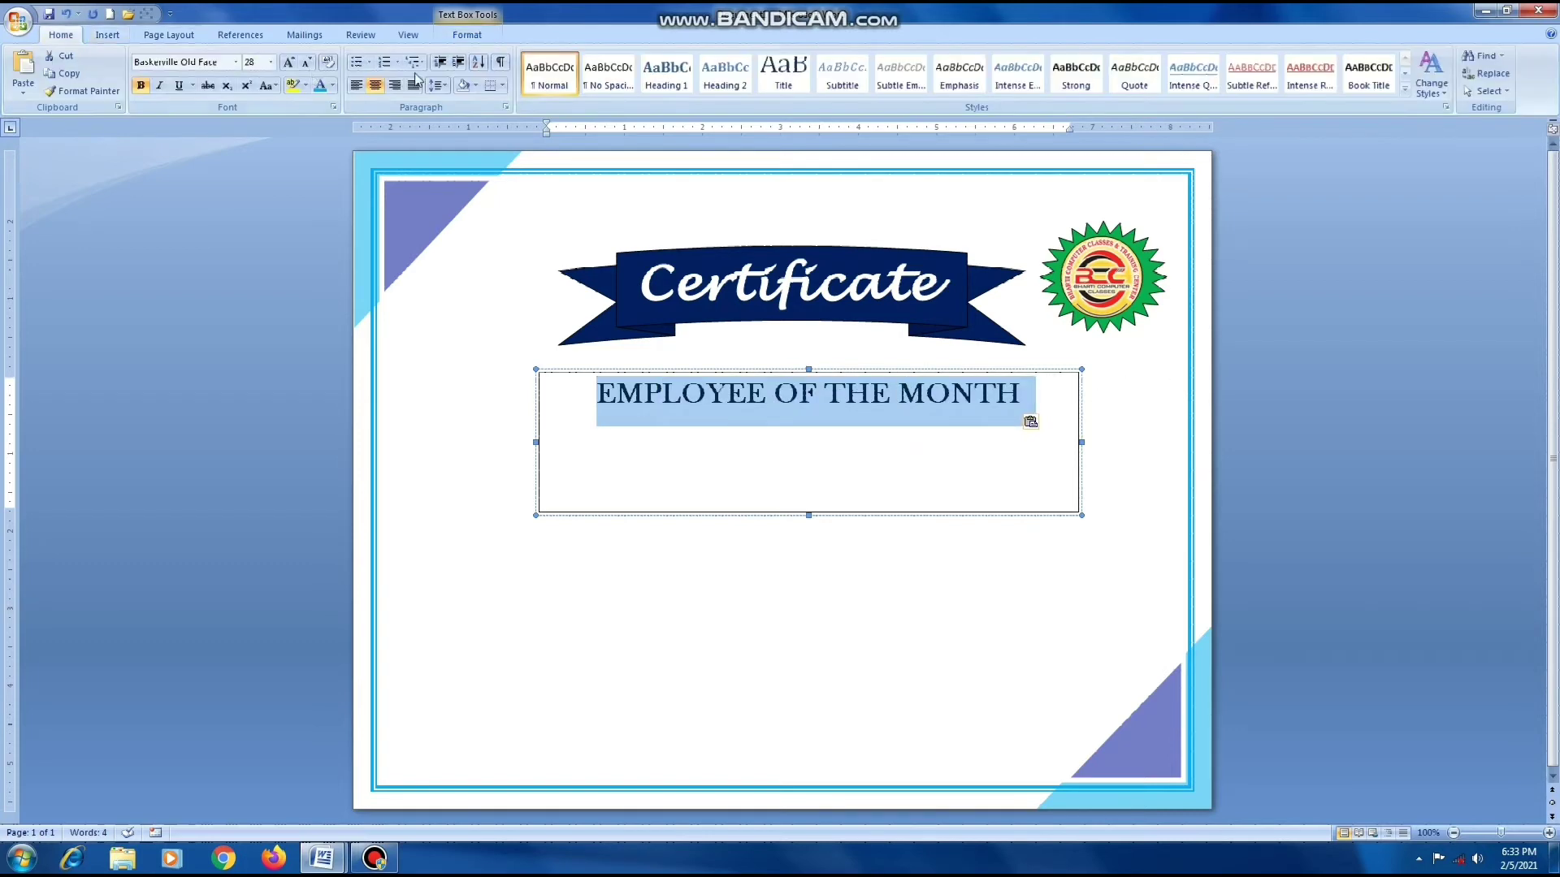
pyautogui.click(288, 63)
pyautogui.click(307, 69)
# Remove the outline from the heading text box.
pyautogui.click(547, 432)
pyautogui.click(563, 389)
pyautogui.click(572, 371)
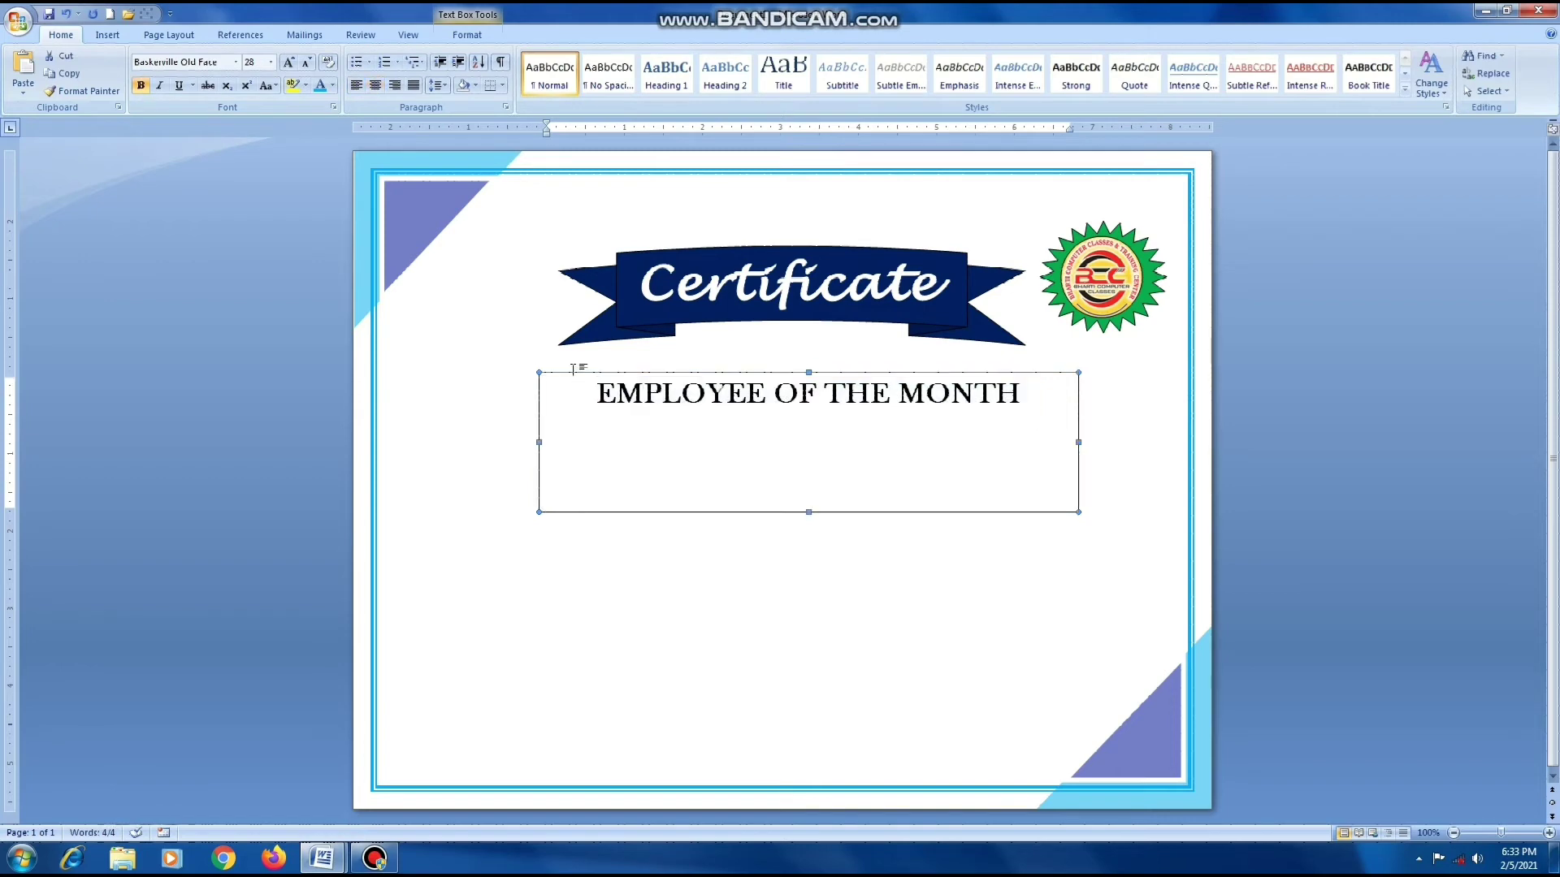
pyautogui.click(467, 35)
pyautogui.click(512, 73)
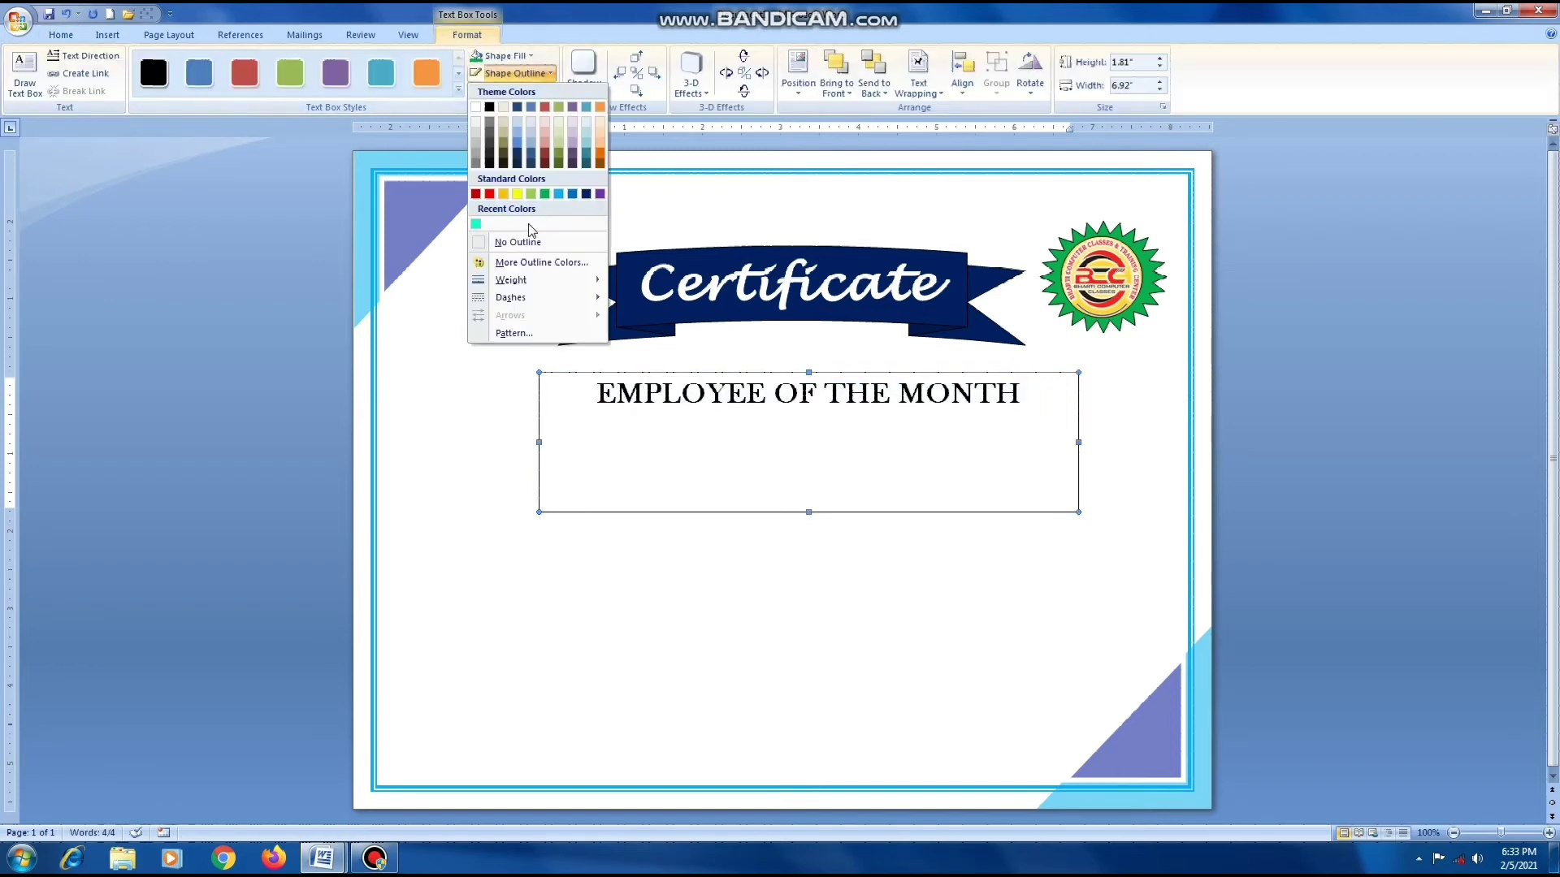
pyautogui.click(529, 242)
pyautogui.click(783, 598)
# Draw a small text box below the heading and type 'Awarded to'.
pyautogui.click(107, 35)
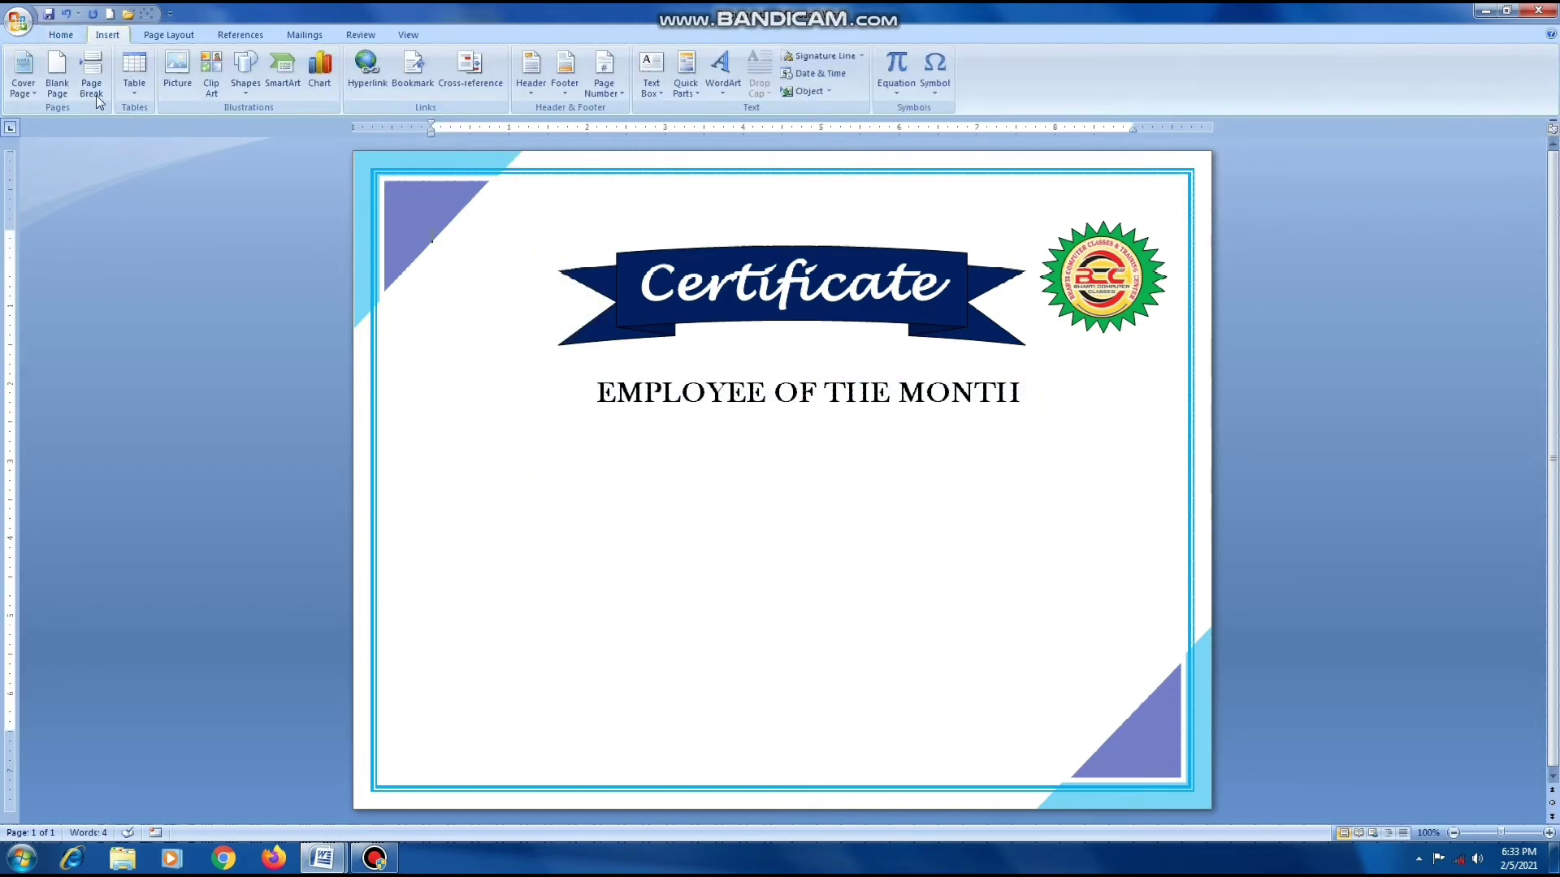
pyautogui.click(255, 84)
pyautogui.click(252, 205)
pyautogui.moveTo(714, 421); pyautogui.dragTo(917, 467)
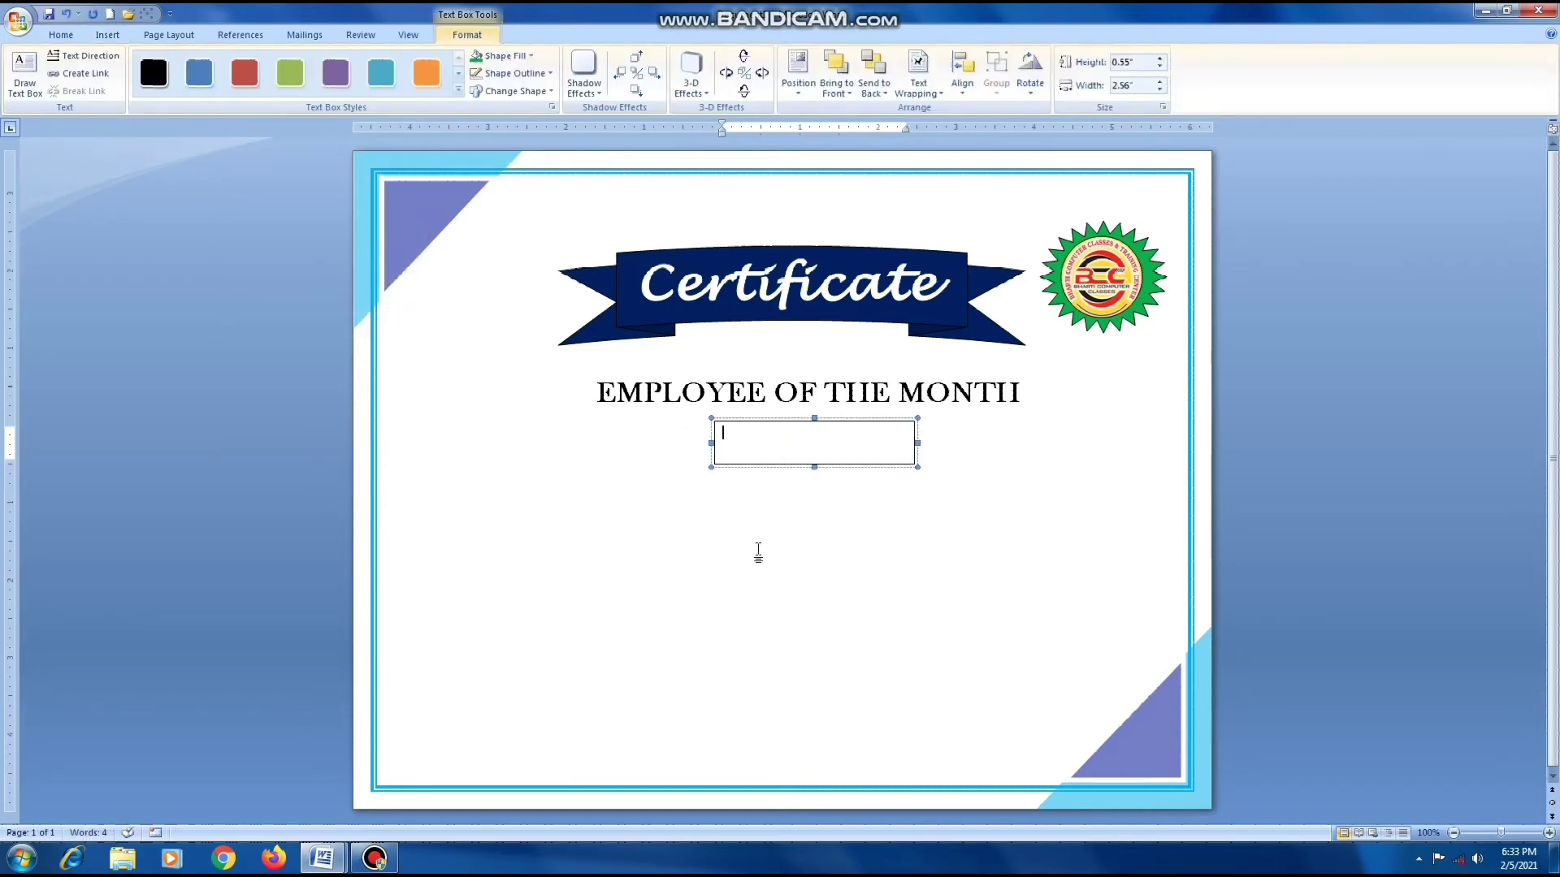
pyautogui.write('Awarded to')
# Format 'Awarded to' as centred, bold, 22 pt Lucida Handwriting.
pyautogui.hotkey('ctrl', 'a')
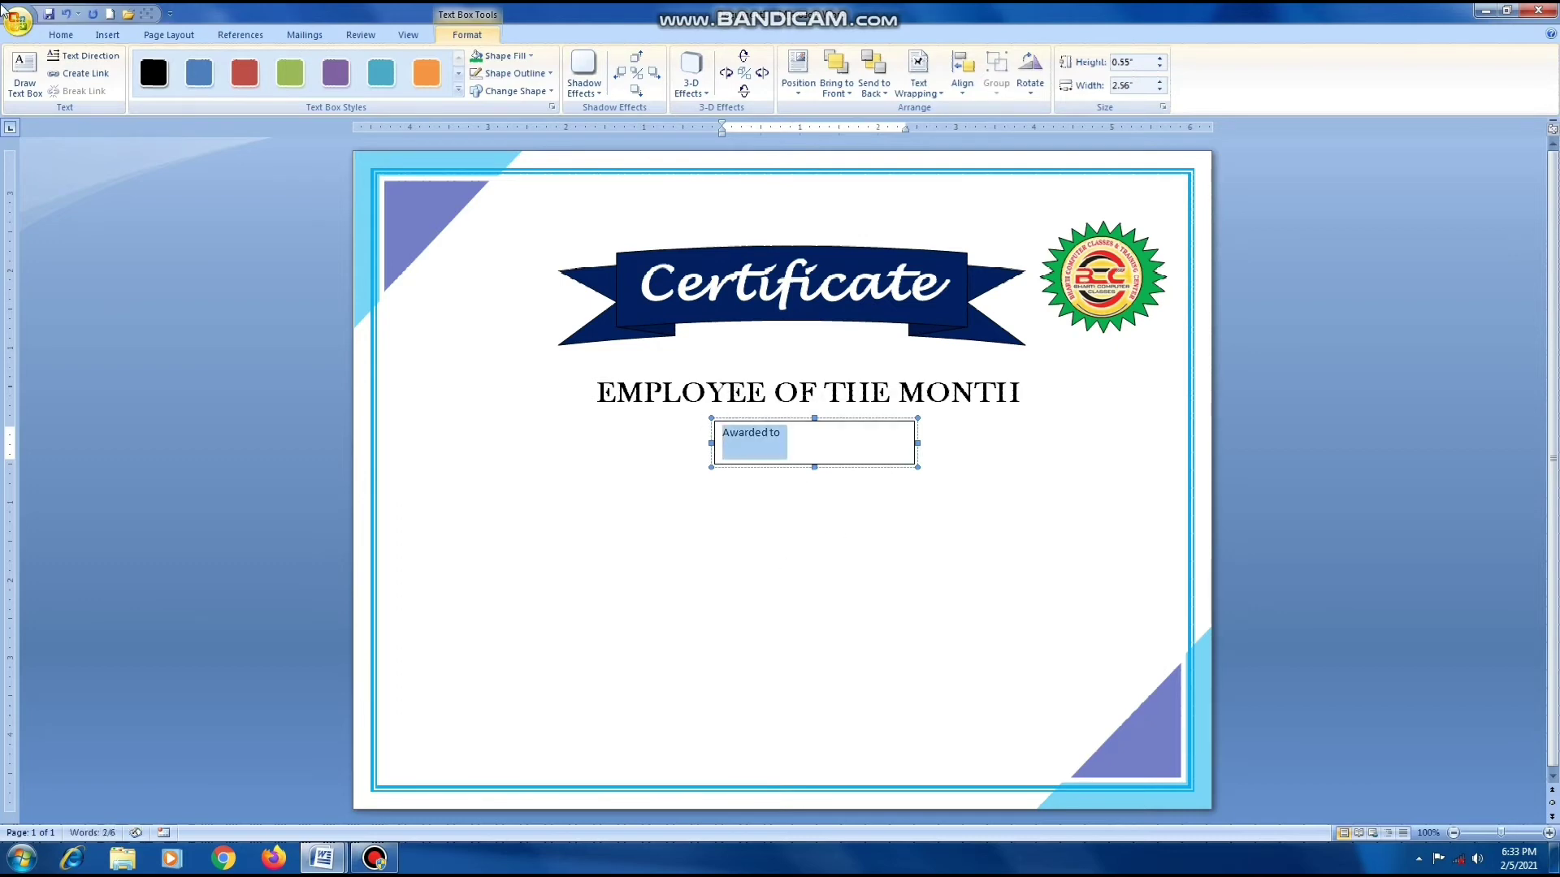
pyautogui.click(48, 40)
pyautogui.hotkey('ctrl', 'e')
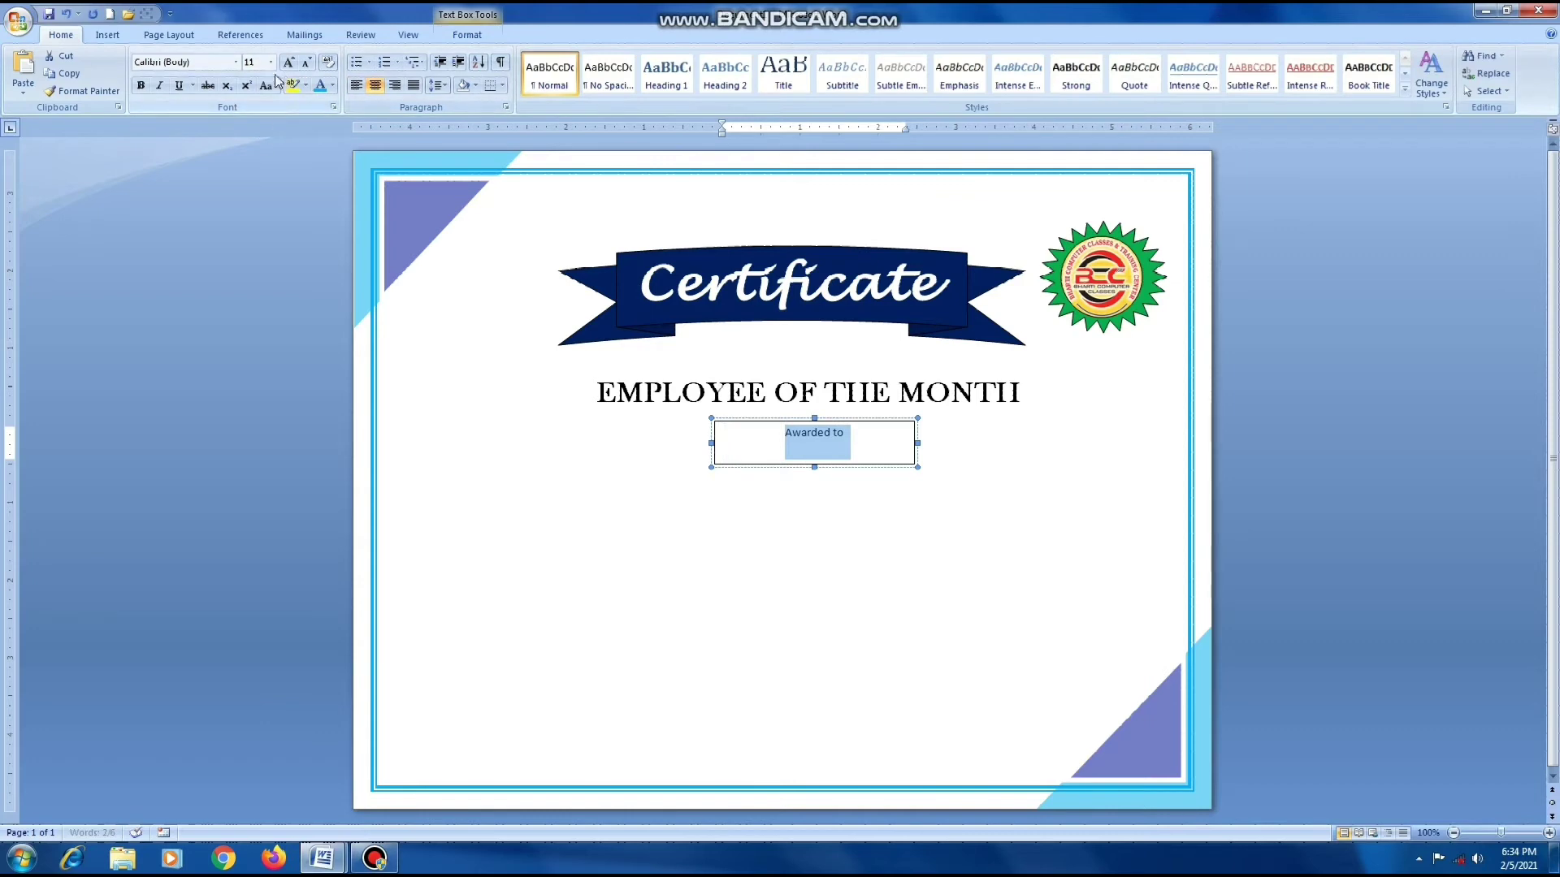
pyautogui.click(236, 63)
pyautogui.click(204, 205)
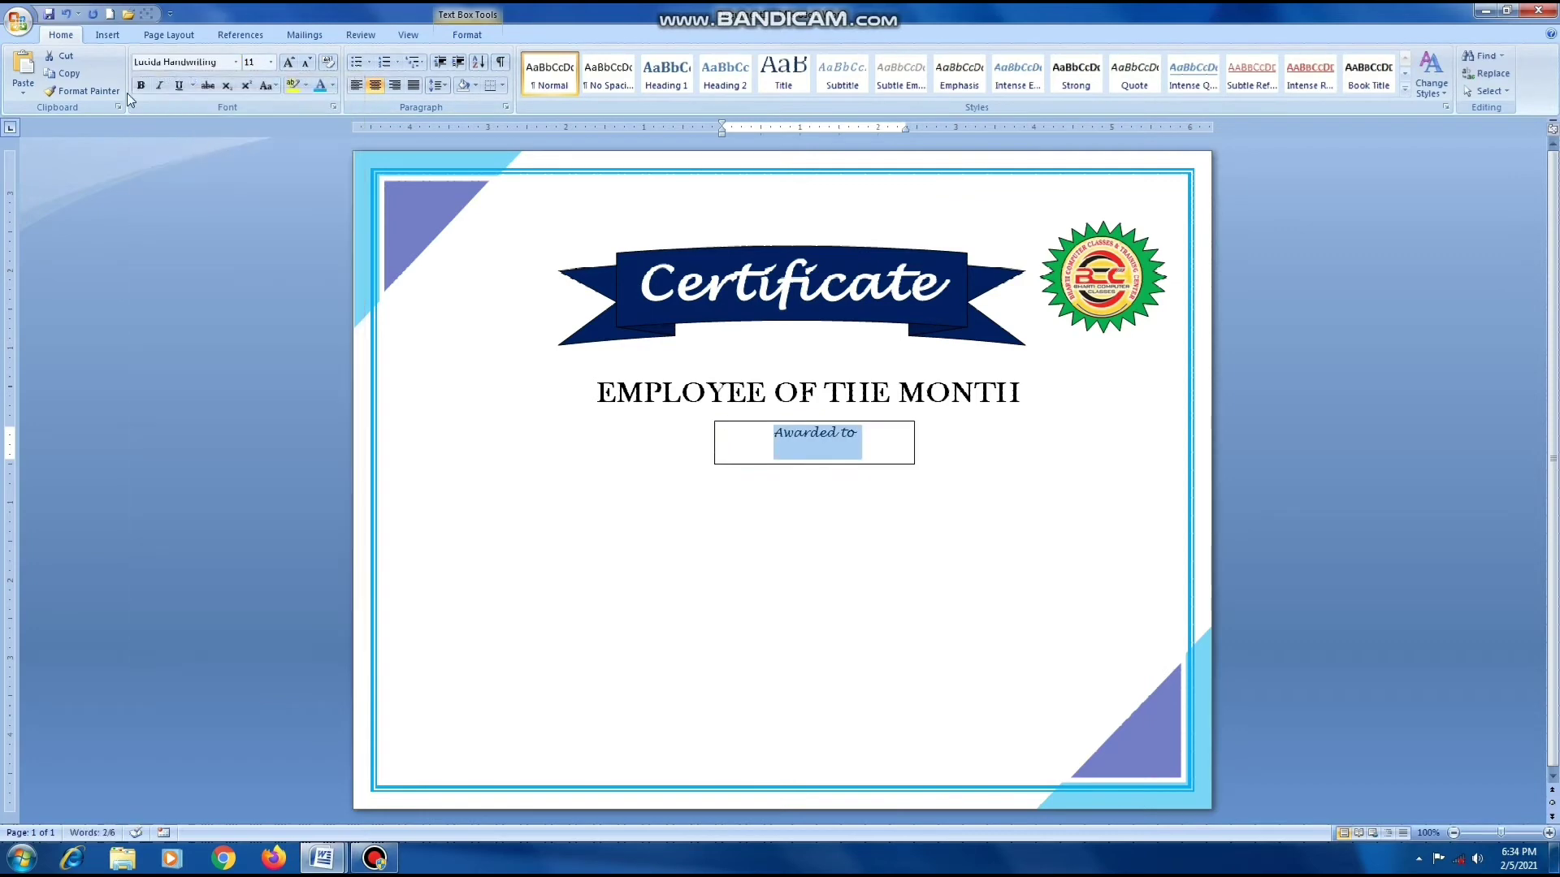
pyautogui.click(141, 86)
pyautogui.click(288, 63)
pyautogui.click(288, 62)
pyautogui.click(288, 63)
pyautogui.click(289, 63)
pyautogui.click(289, 63)
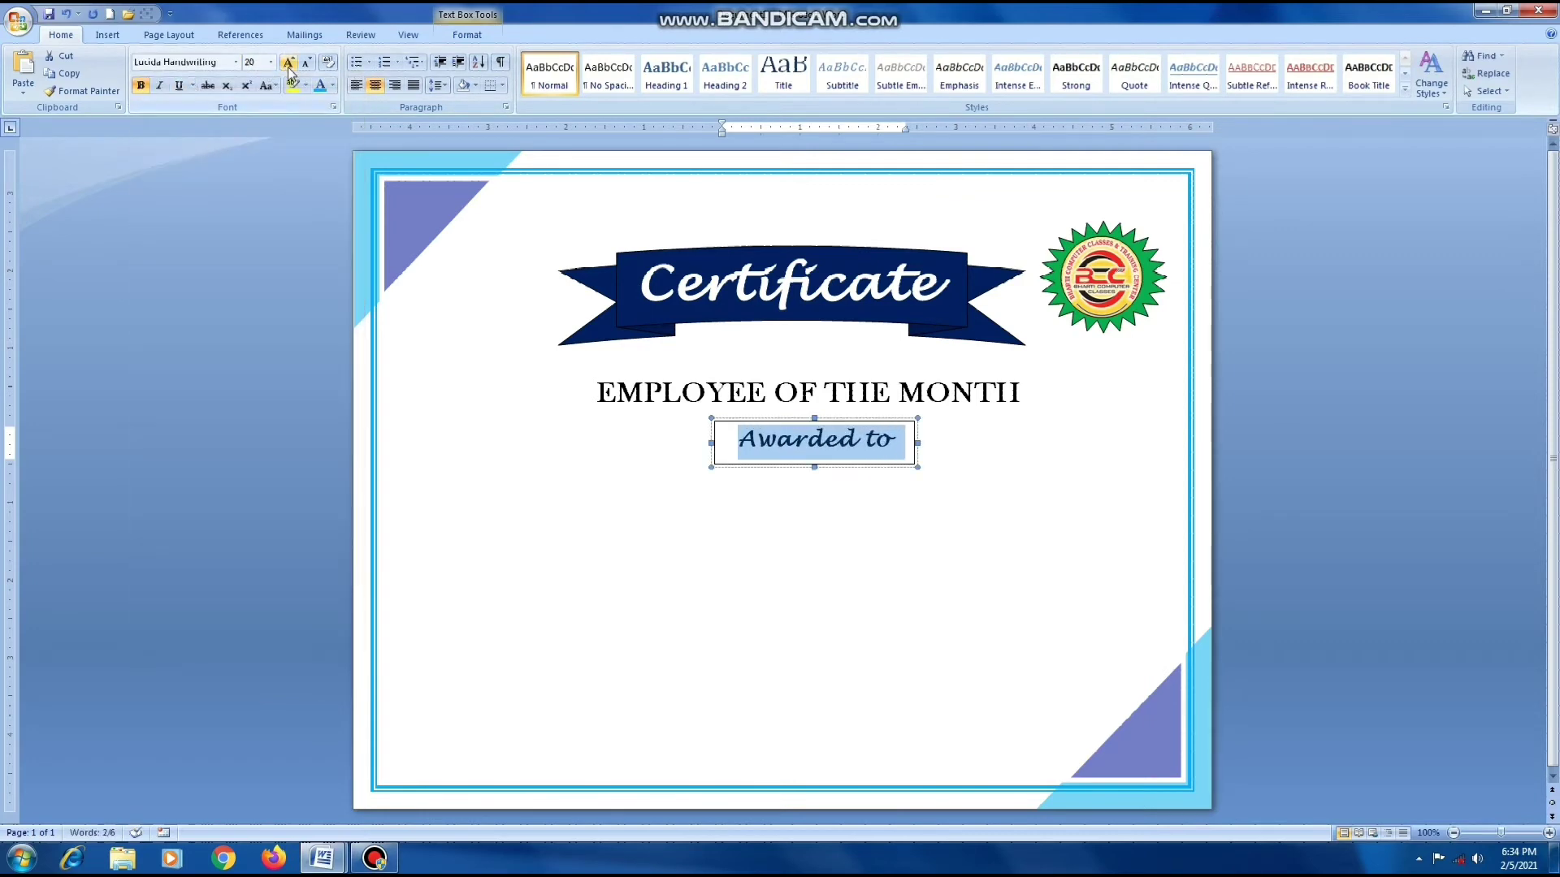
pyautogui.click(288, 62)
# Remove the border line from the 'Awarded to' text box.
pyautogui.click(825, 547)
pyautogui.click(736, 428)
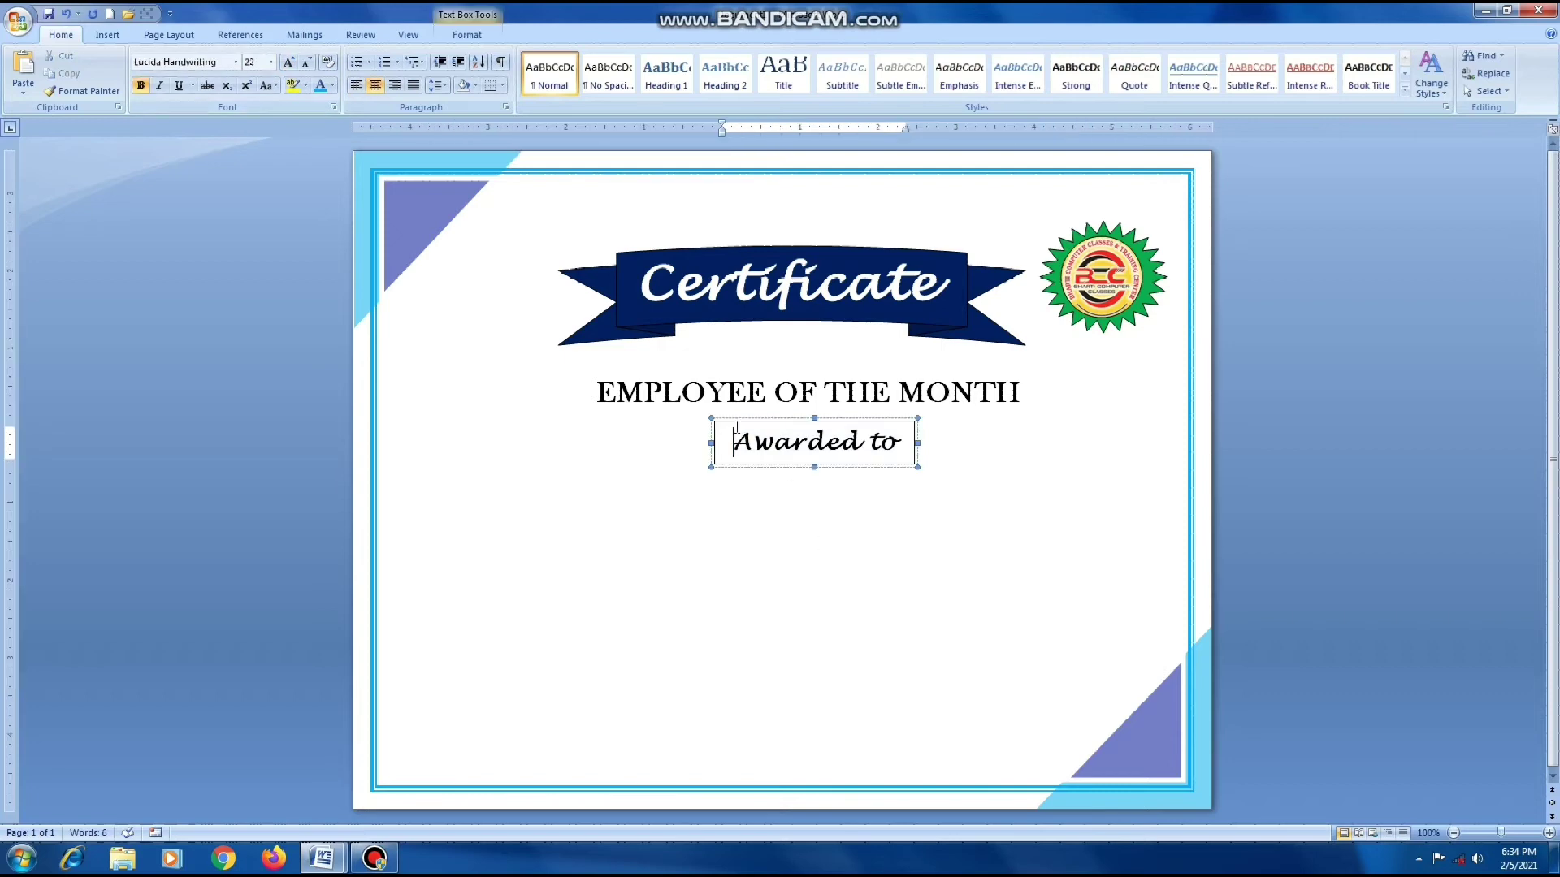
pyautogui.click(468, 35)
pyautogui.click(517, 73)
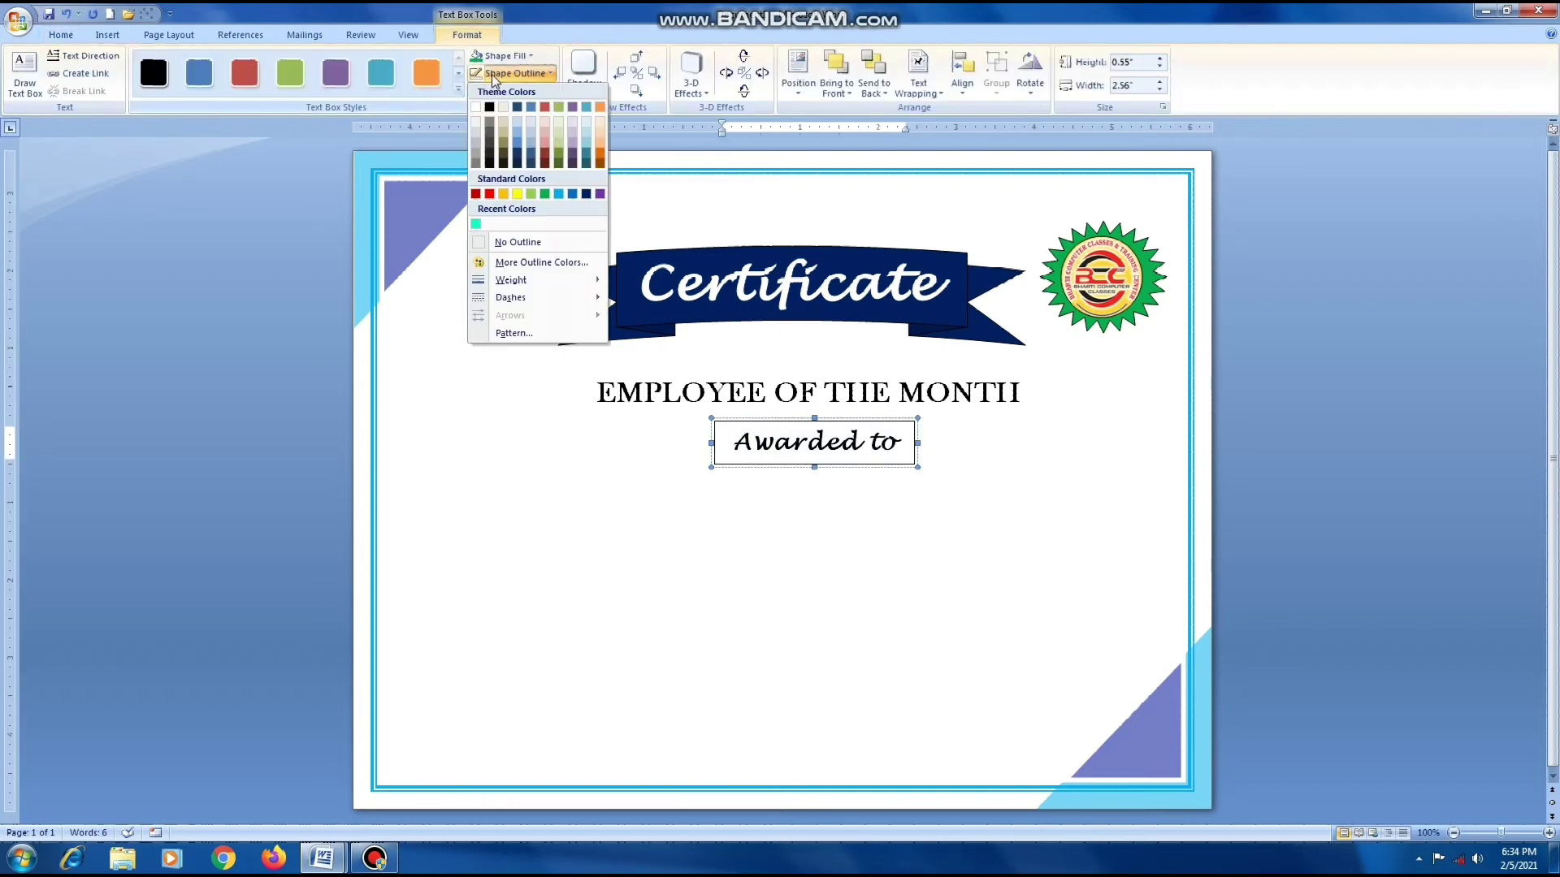
pyautogui.click(518, 242)
pyautogui.click(1091, 537)
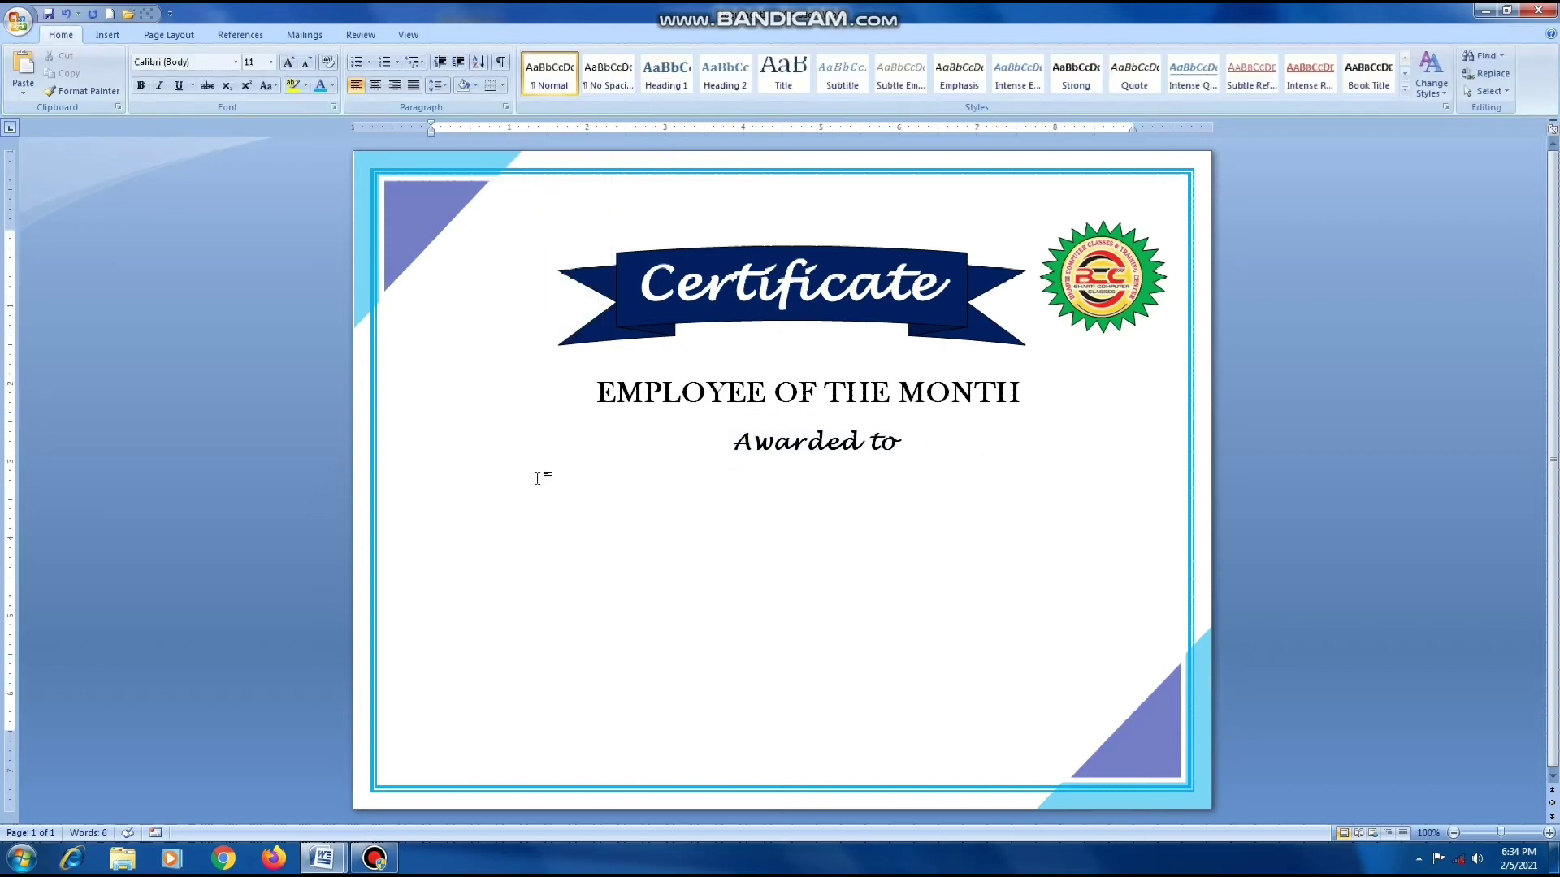
pyautogui.click(107, 35)
# Draw a wide text box below 'Awarded to' for the recipient's name.
pyautogui.click(245, 73)
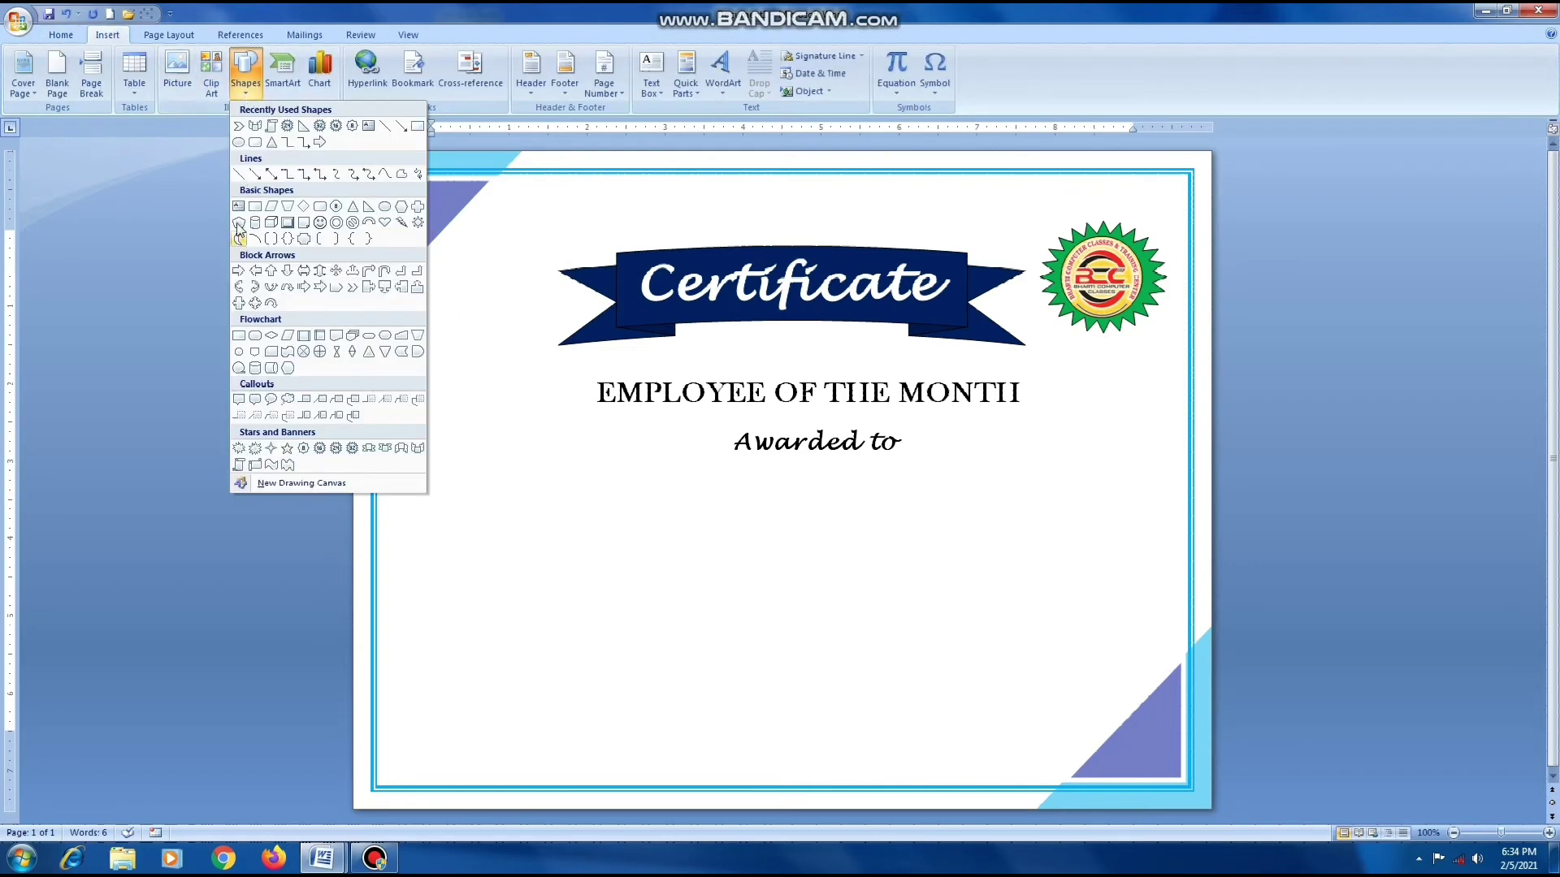
pyautogui.click(239, 226)
pyautogui.moveTo(587, 474)
pyautogui.mouseDown()
pyautogui.moveTo(1099, 585)
pyautogui.moveTo(1080, 598)
pyautogui.mouseUp()
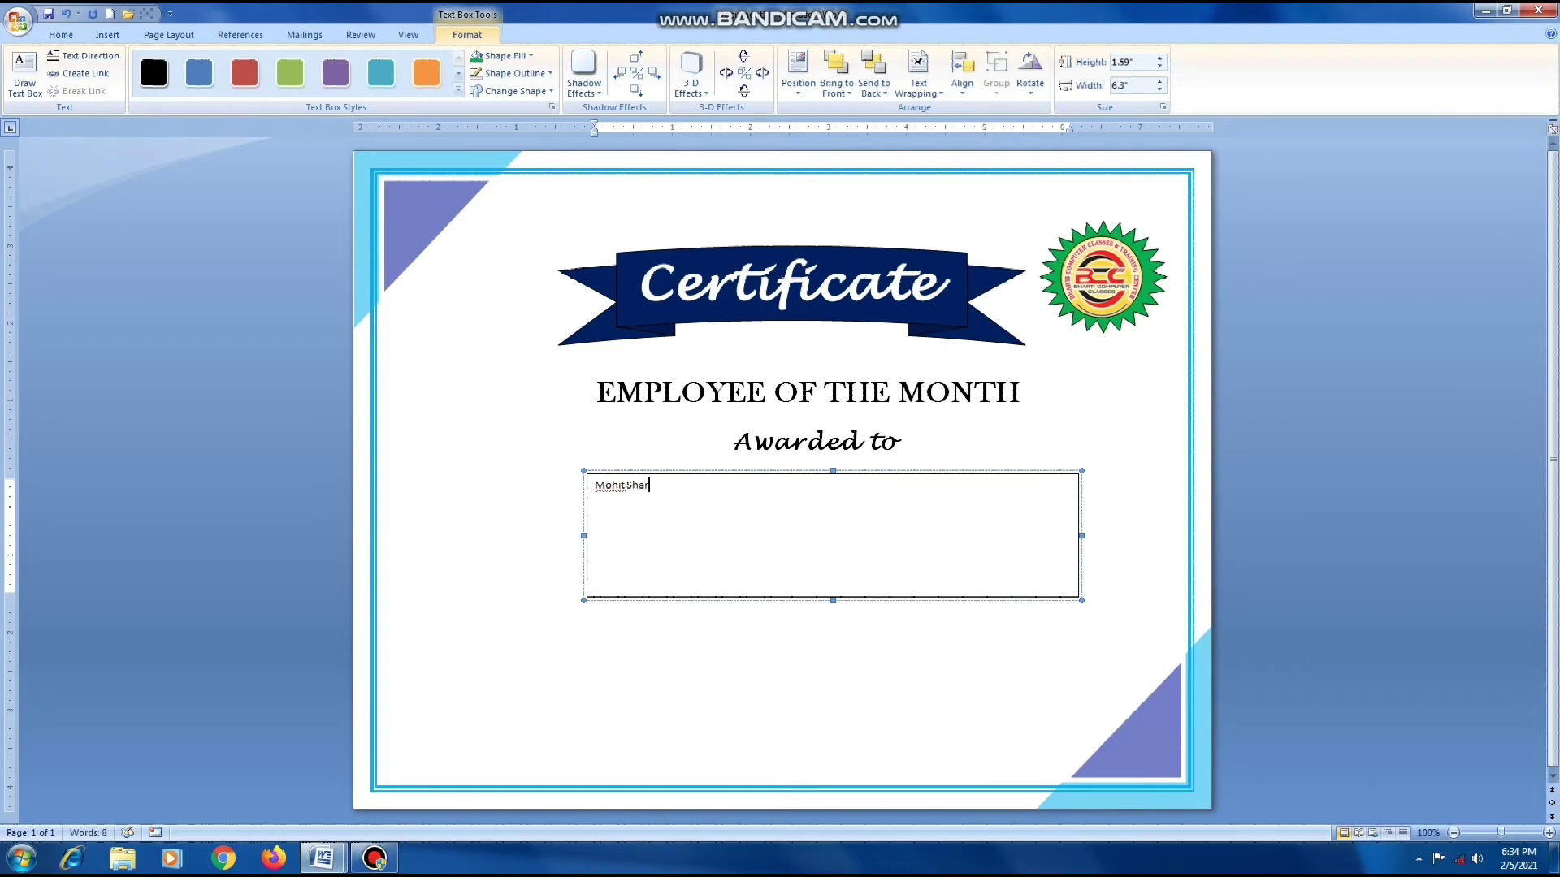
# Format the recipient's name as bold, centred, 72 pt Baskerville Old Face.
pyautogui.hotkey('ctrl', 'a')
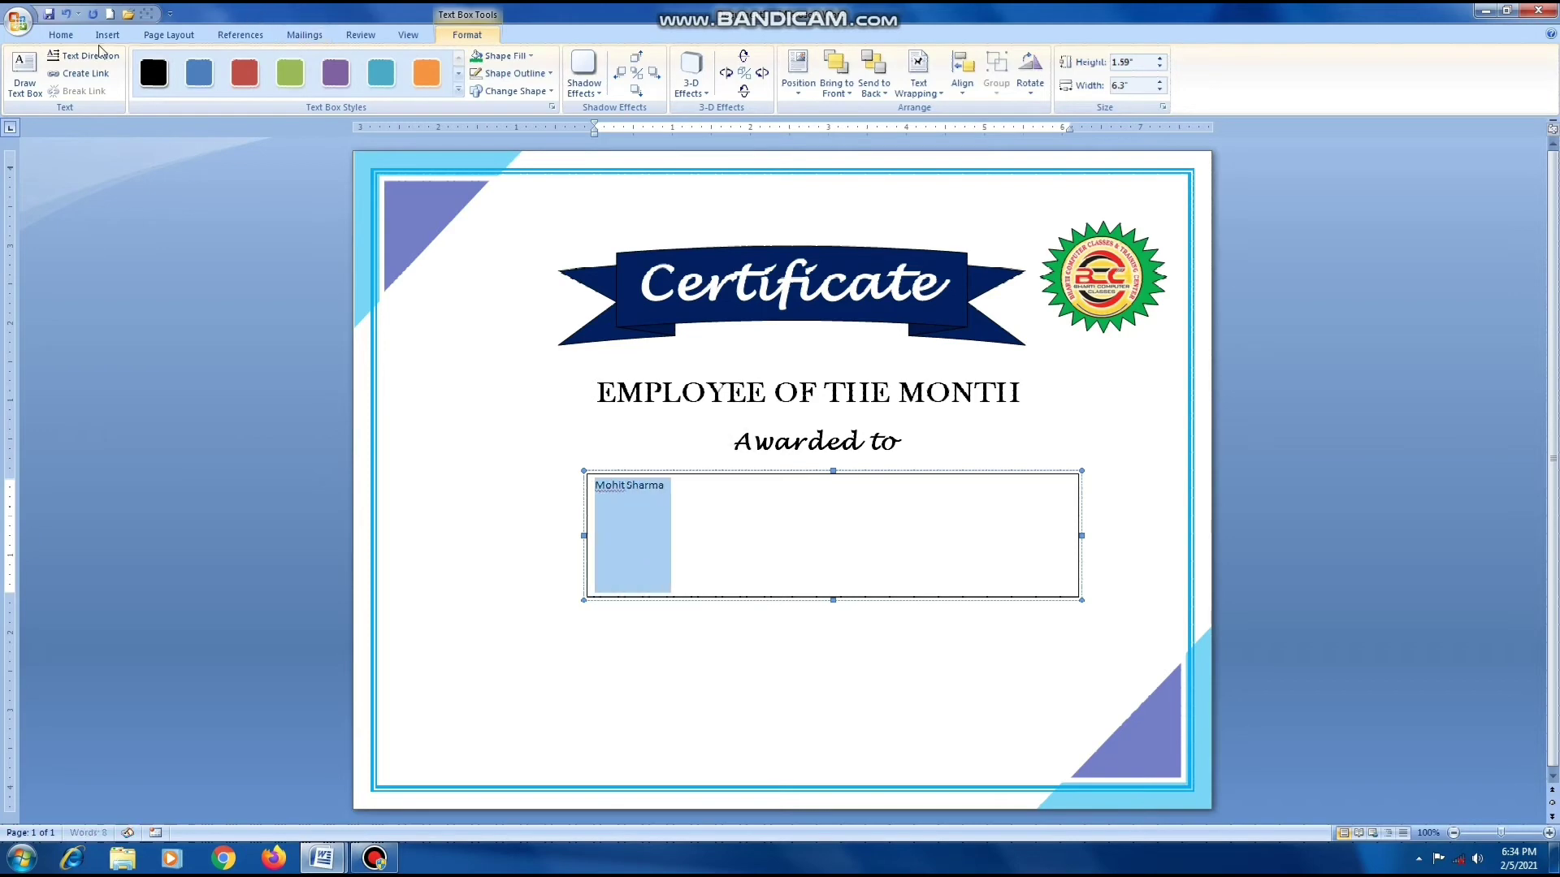
pyautogui.click(64, 35)
pyautogui.click(236, 61)
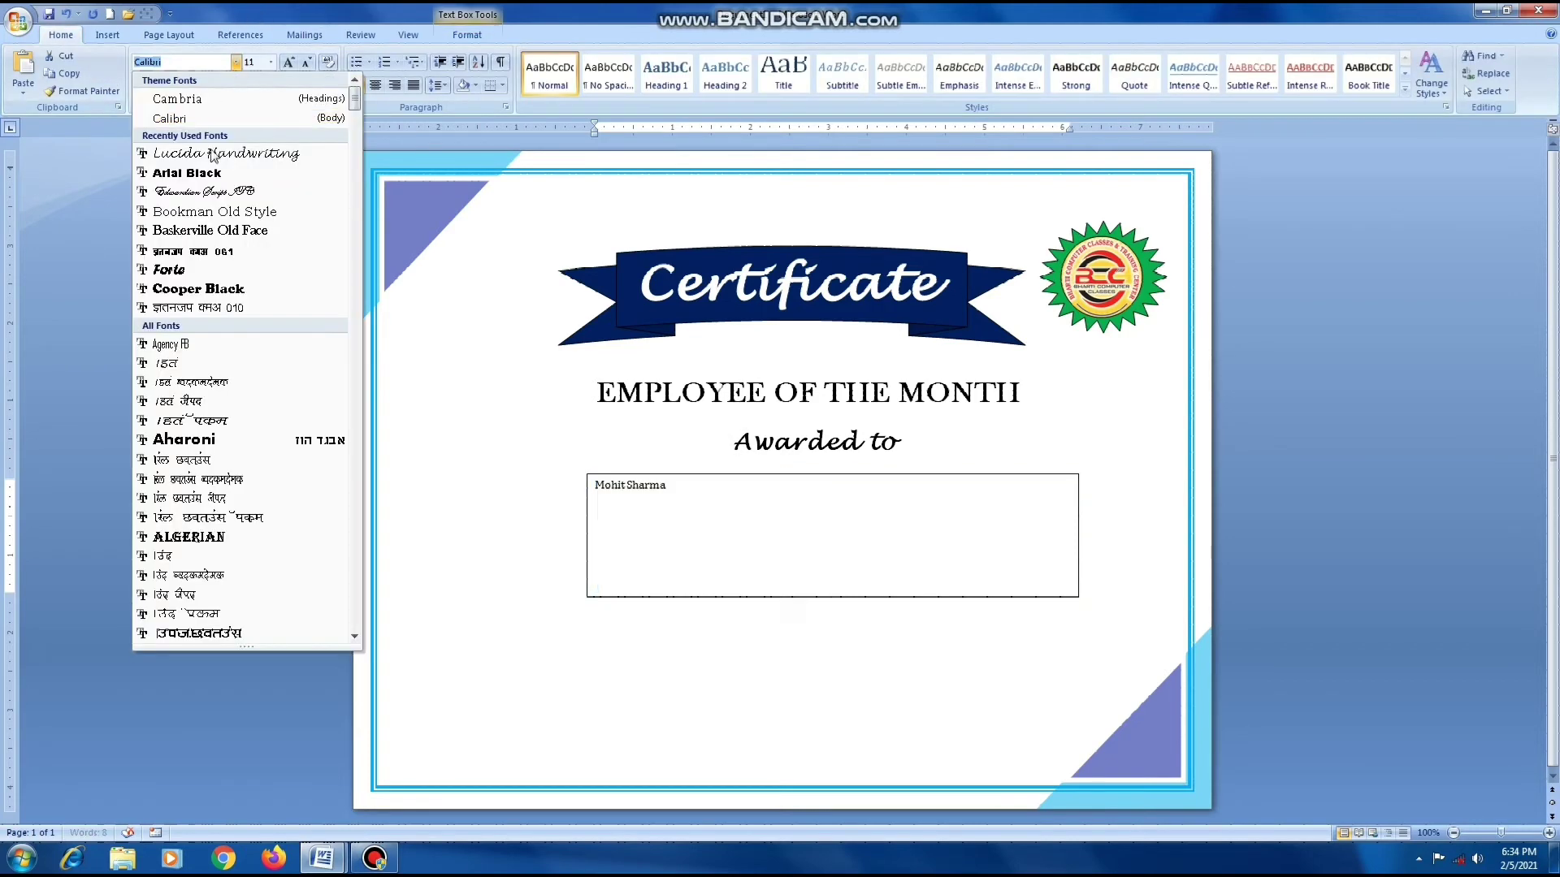
pyautogui.click(187, 235)
pyautogui.click(140, 86)
pyautogui.click(375, 86)
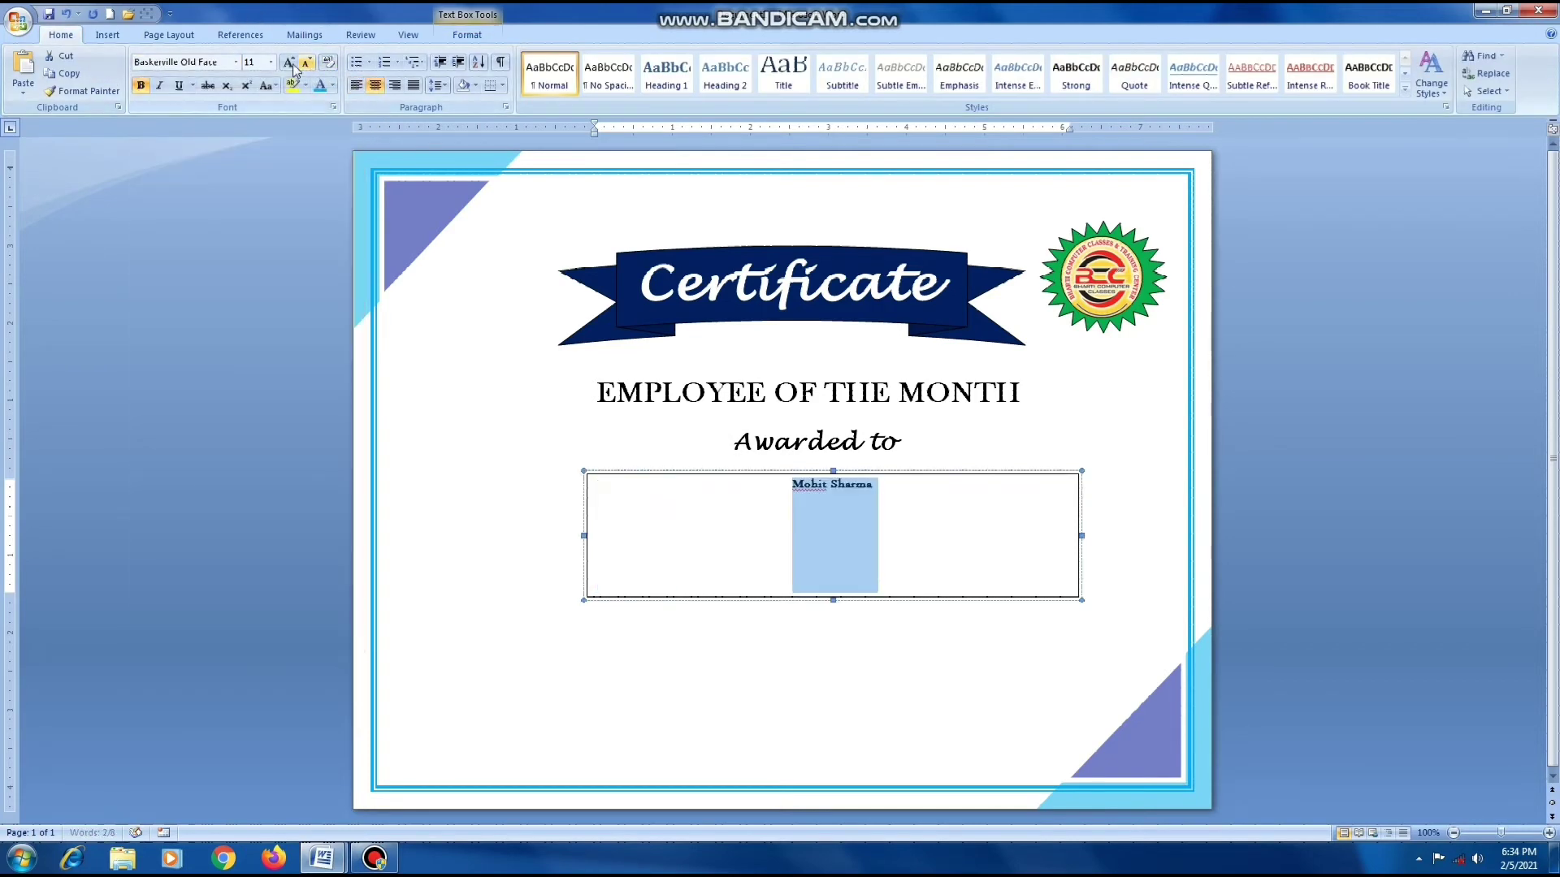
pyautogui.click(289, 63)
pyautogui.click(289, 63)
pyautogui.click(289, 62)
pyautogui.click(289, 63)
pyautogui.click(290, 64)
pyautogui.click(290, 64)
pyautogui.click(290, 63)
pyautogui.click(290, 63)
pyautogui.click(290, 64)
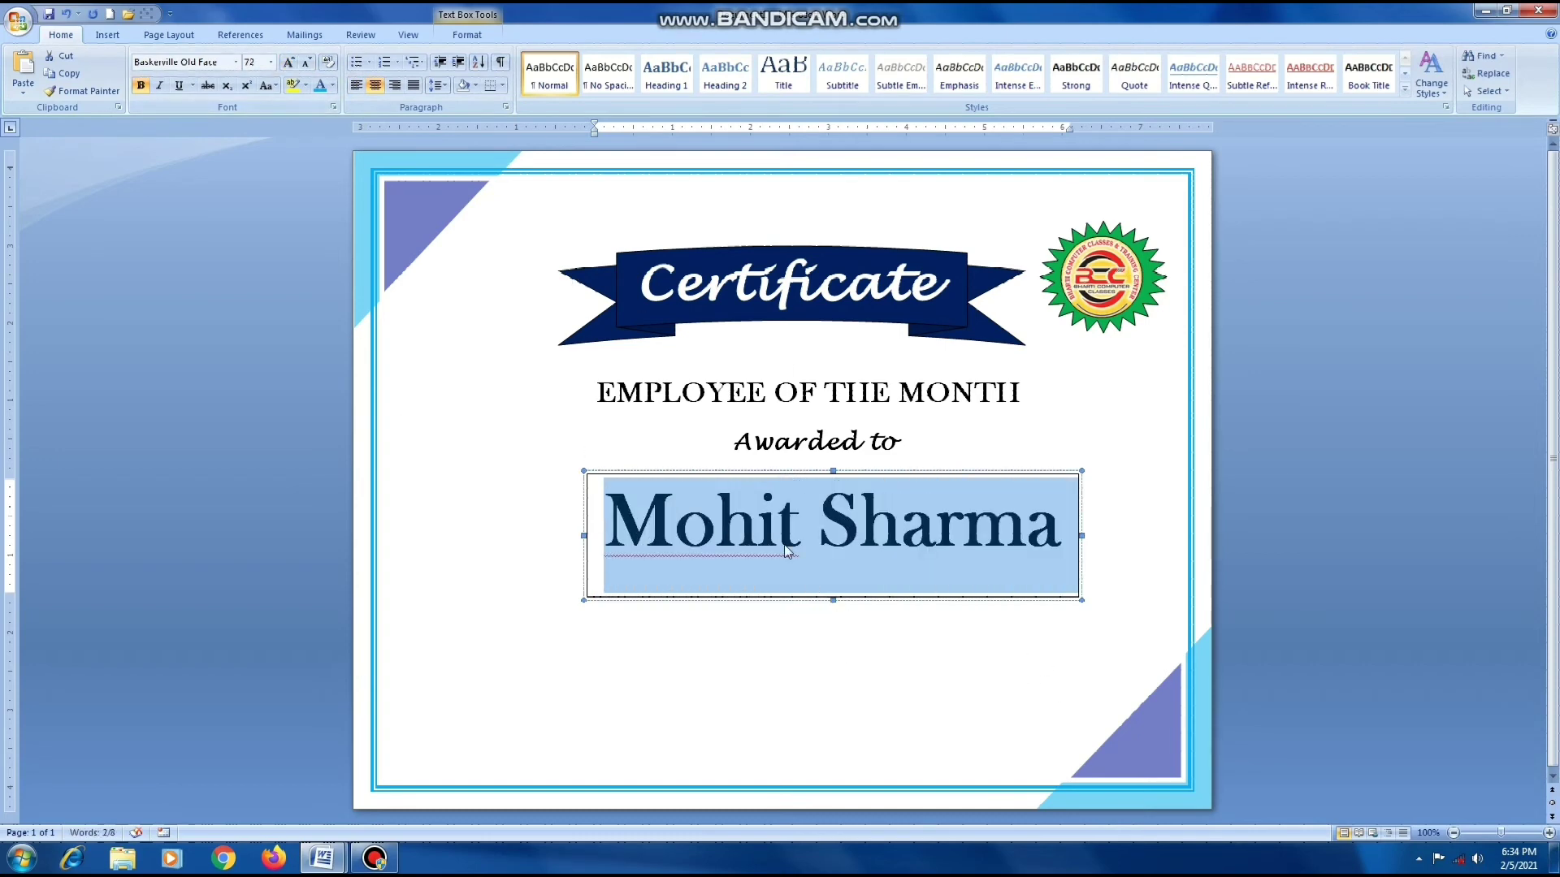
# Nudge the name box slightly upward and remove its border line.
pyautogui.moveTo(801, 479); pyautogui.dragTo(800, 411)
pyautogui.click(800, 420)
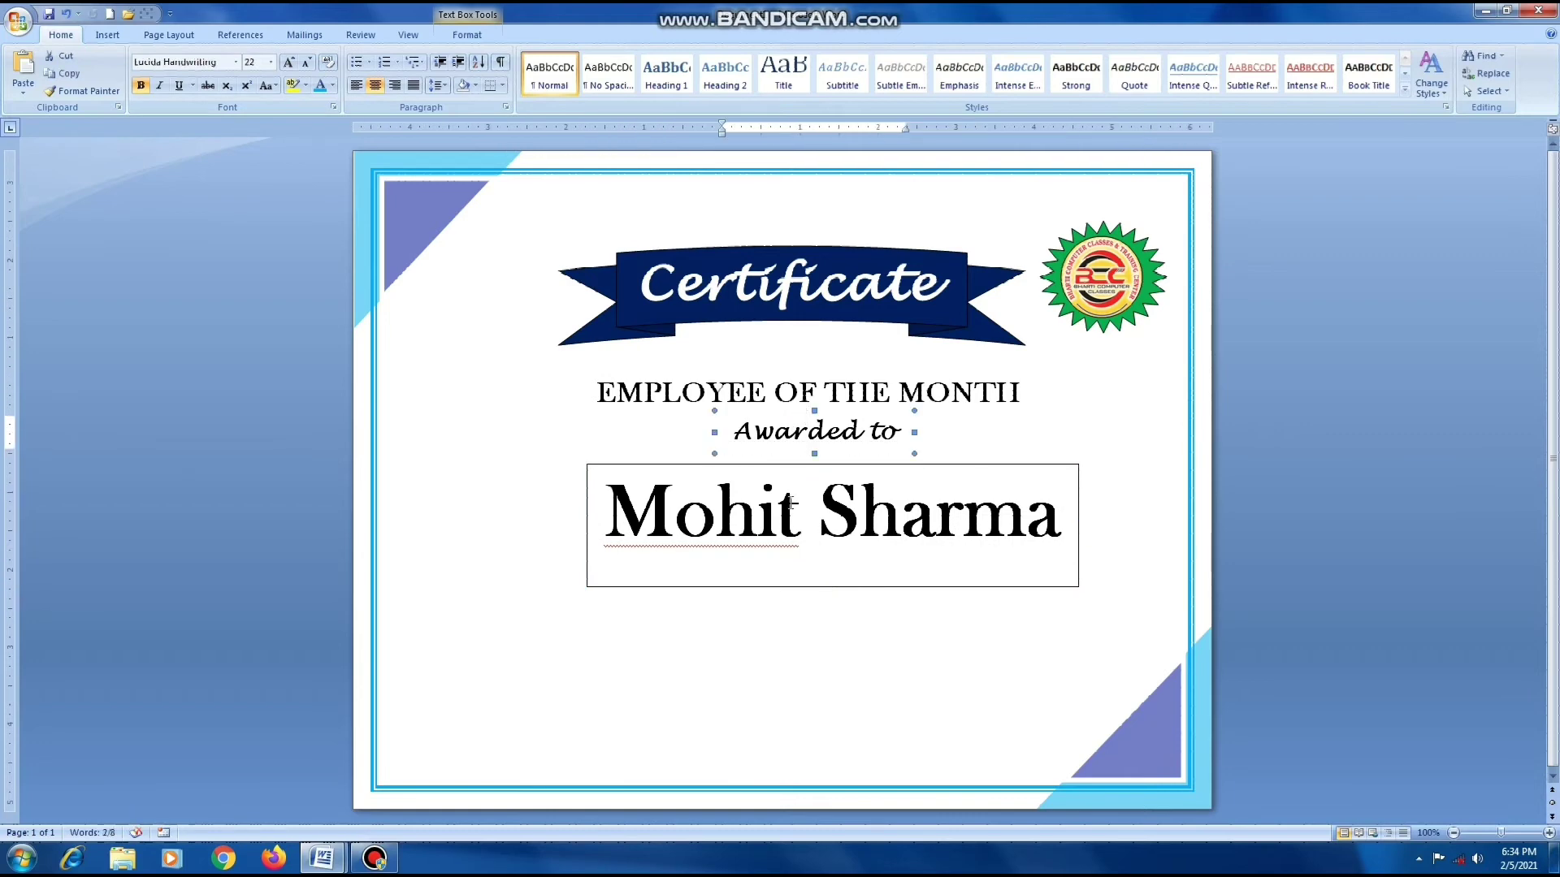
pyautogui.click(784, 564)
pyautogui.click(480, 36)
pyautogui.click(520, 73)
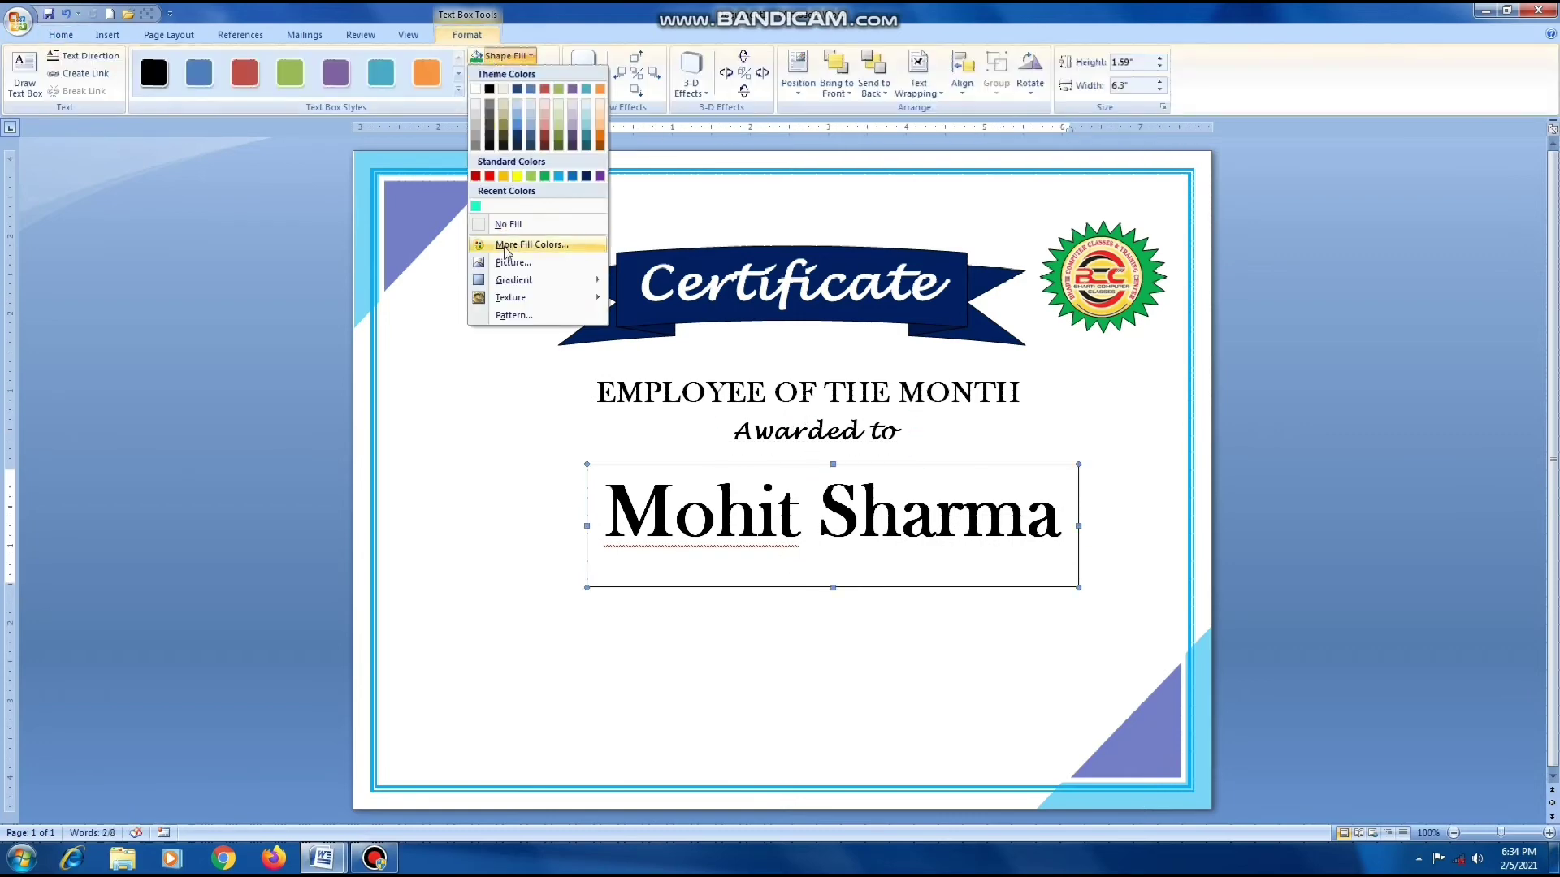
pyautogui.click(526, 77)
pyautogui.click(527, 77)
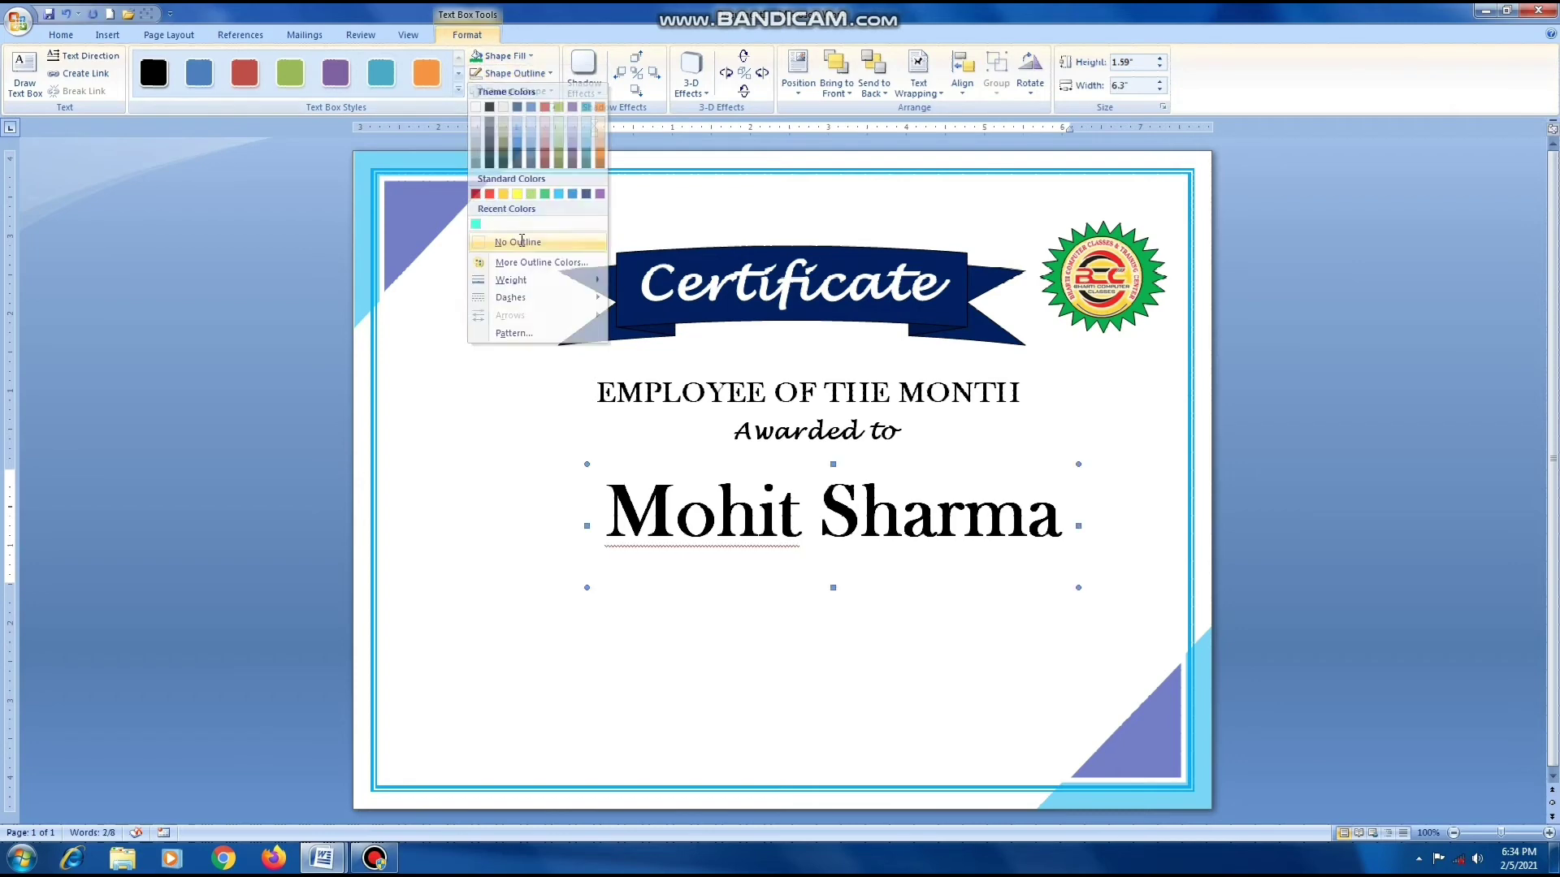
pyautogui.click(522, 227)
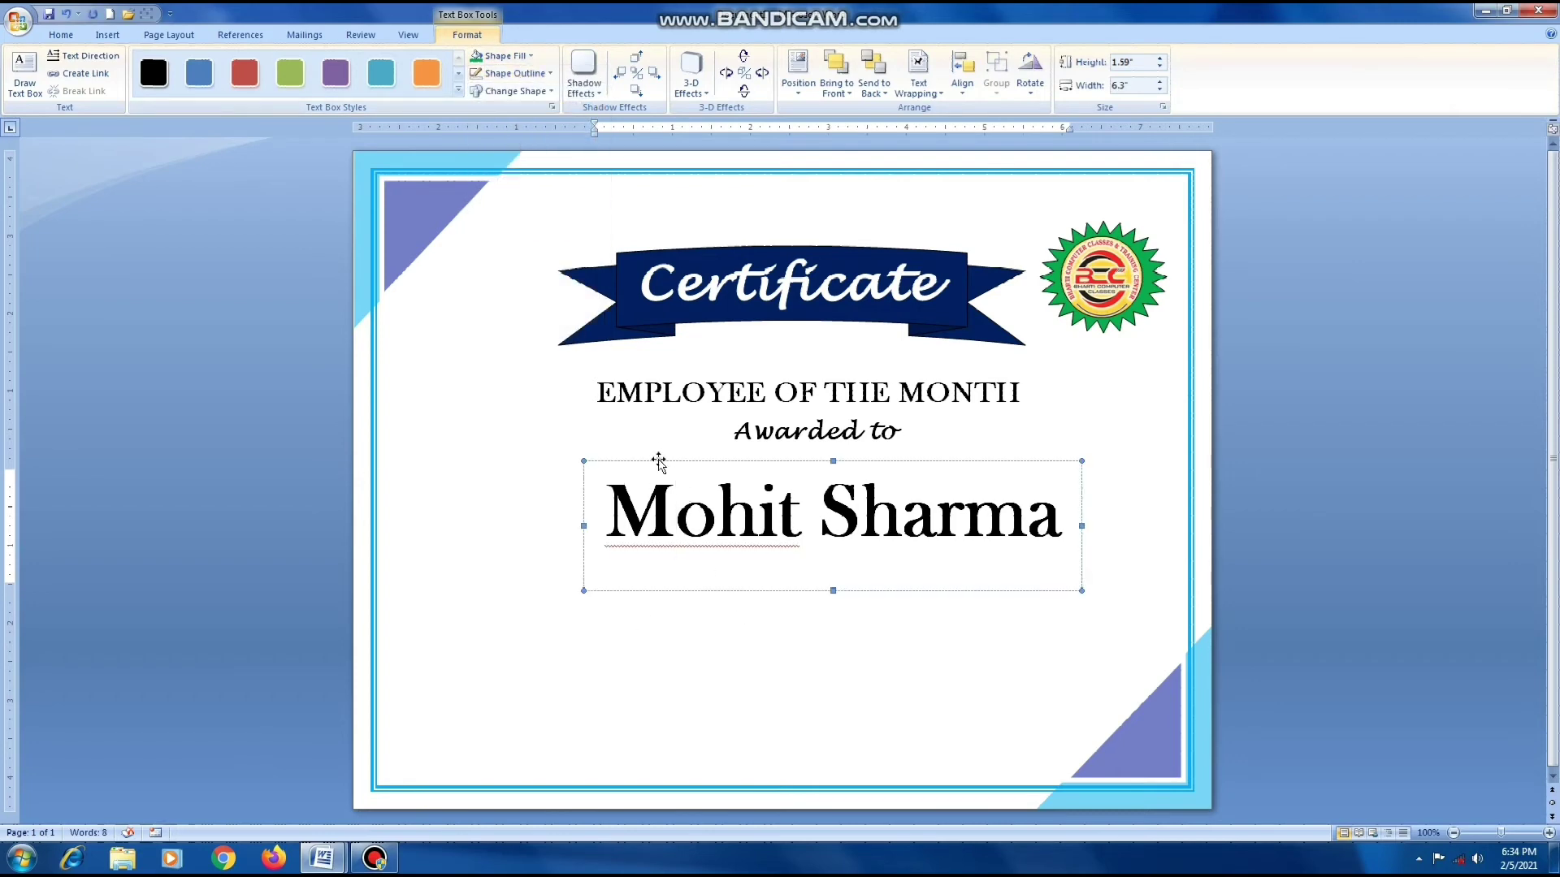
# Shift the name box and the 'Awarded to' box slightly left.
pyautogui.moveTo(658, 464); pyautogui.dragTo(617, 462)
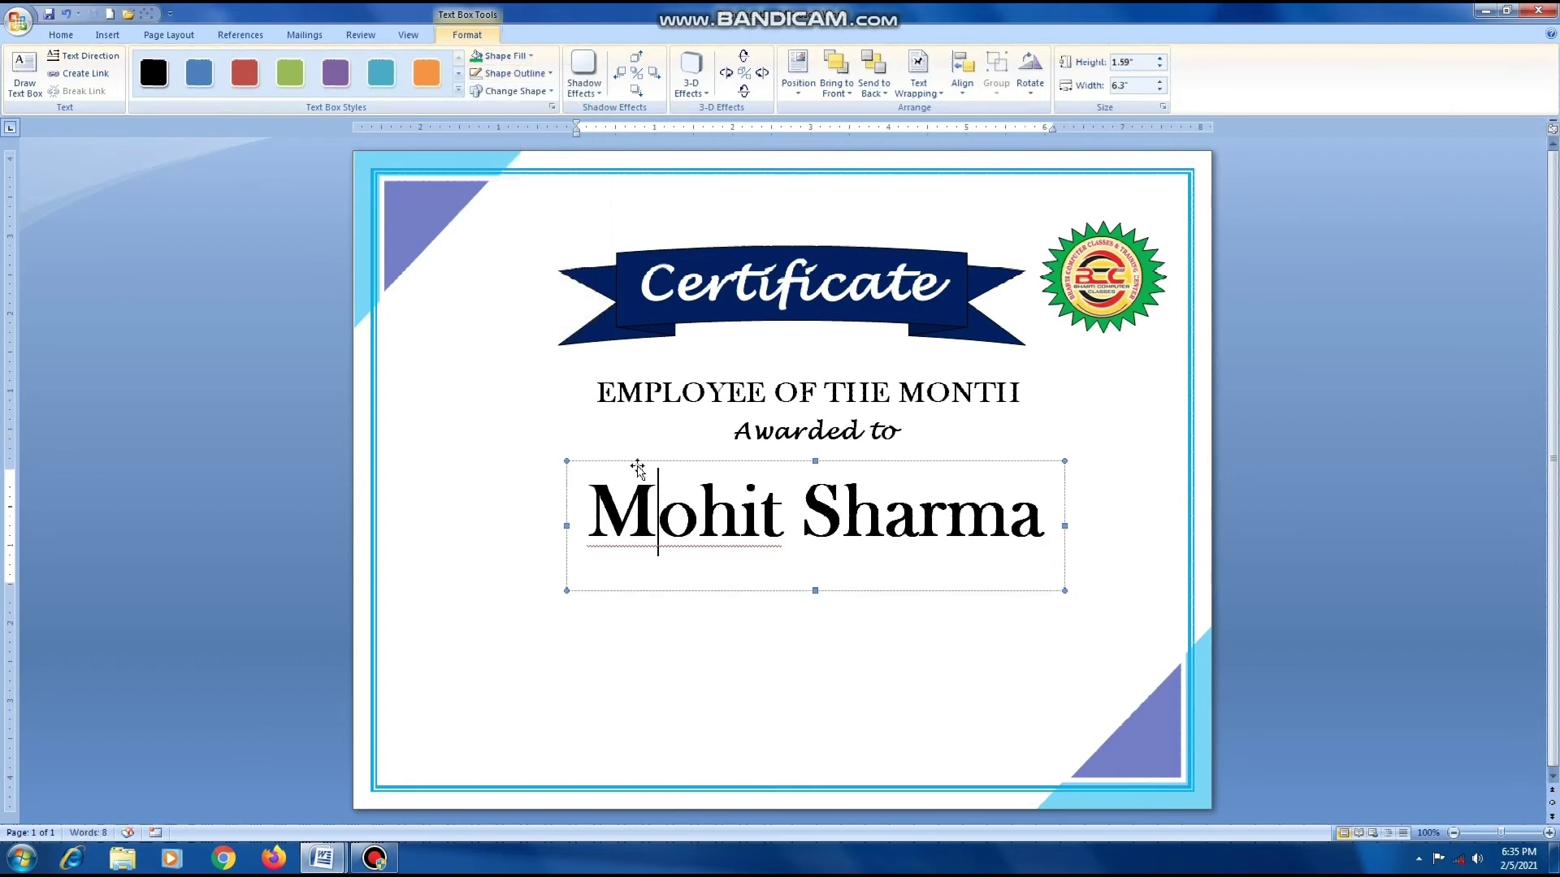
pyautogui.click(692, 686)
pyautogui.click(813, 431)
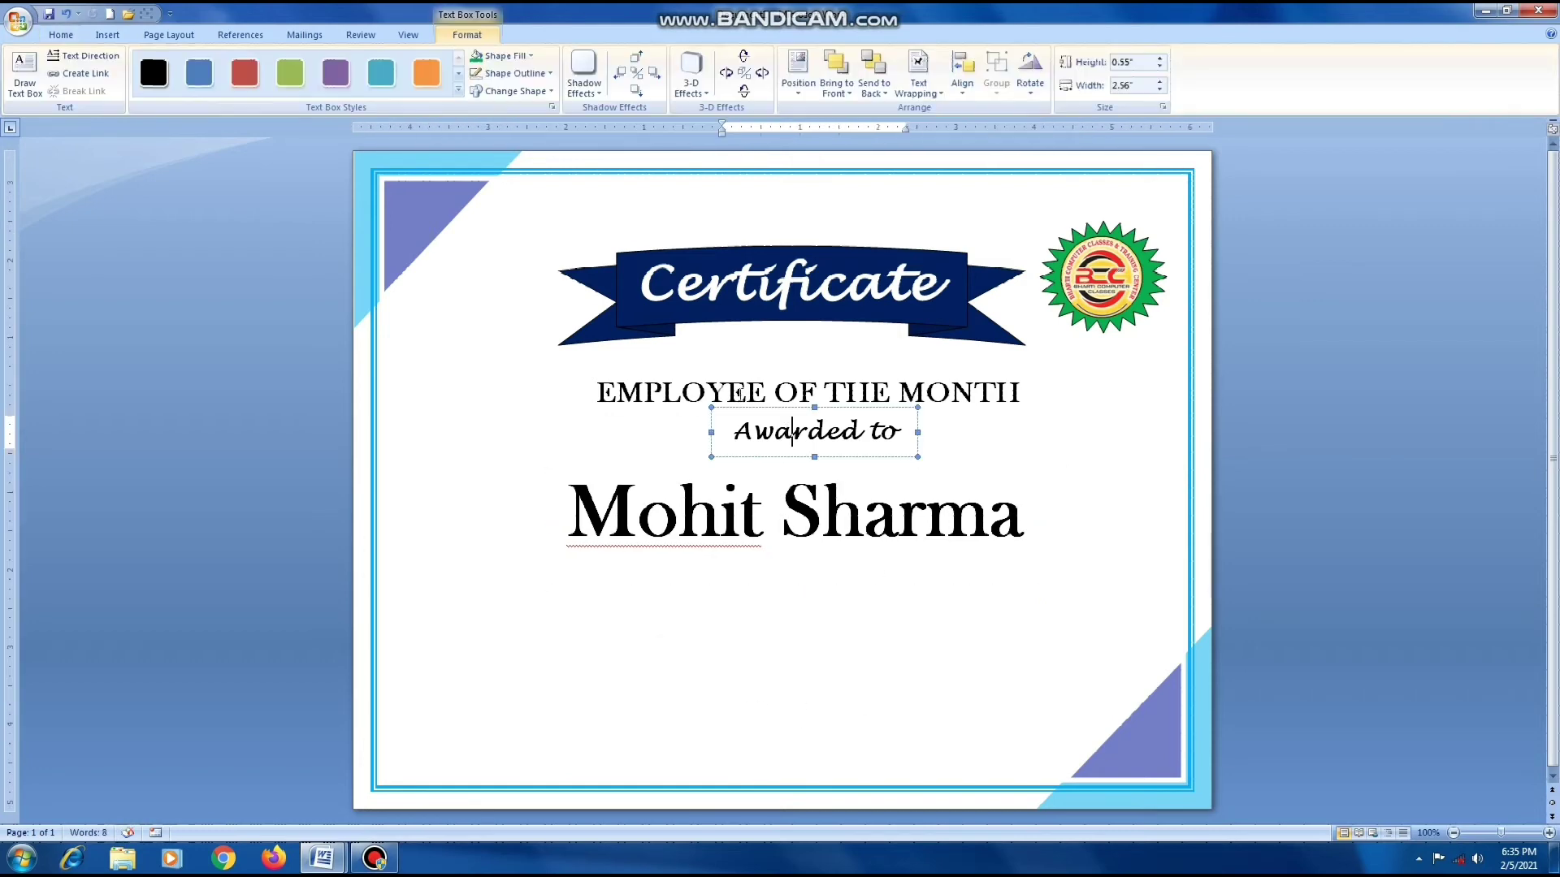
pyautogui.moveTo(760, 362); pyautogui.dragTo(749, 371)
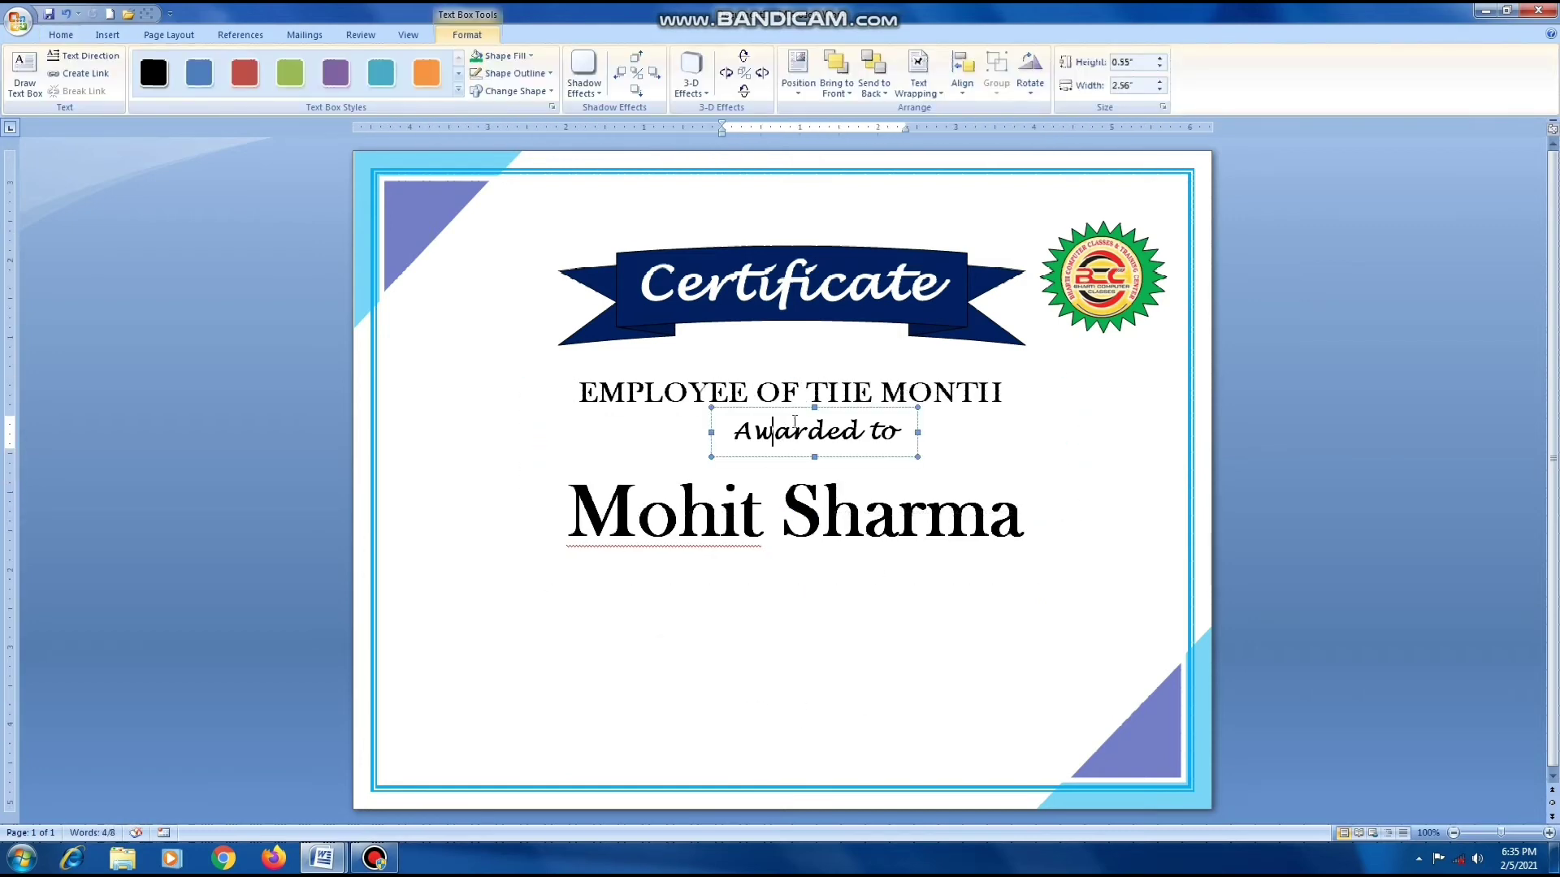
pyautogui.moveTo(778, 462); pyautogui.dragTo(761, 463)
pyautogui.click(717, 686)
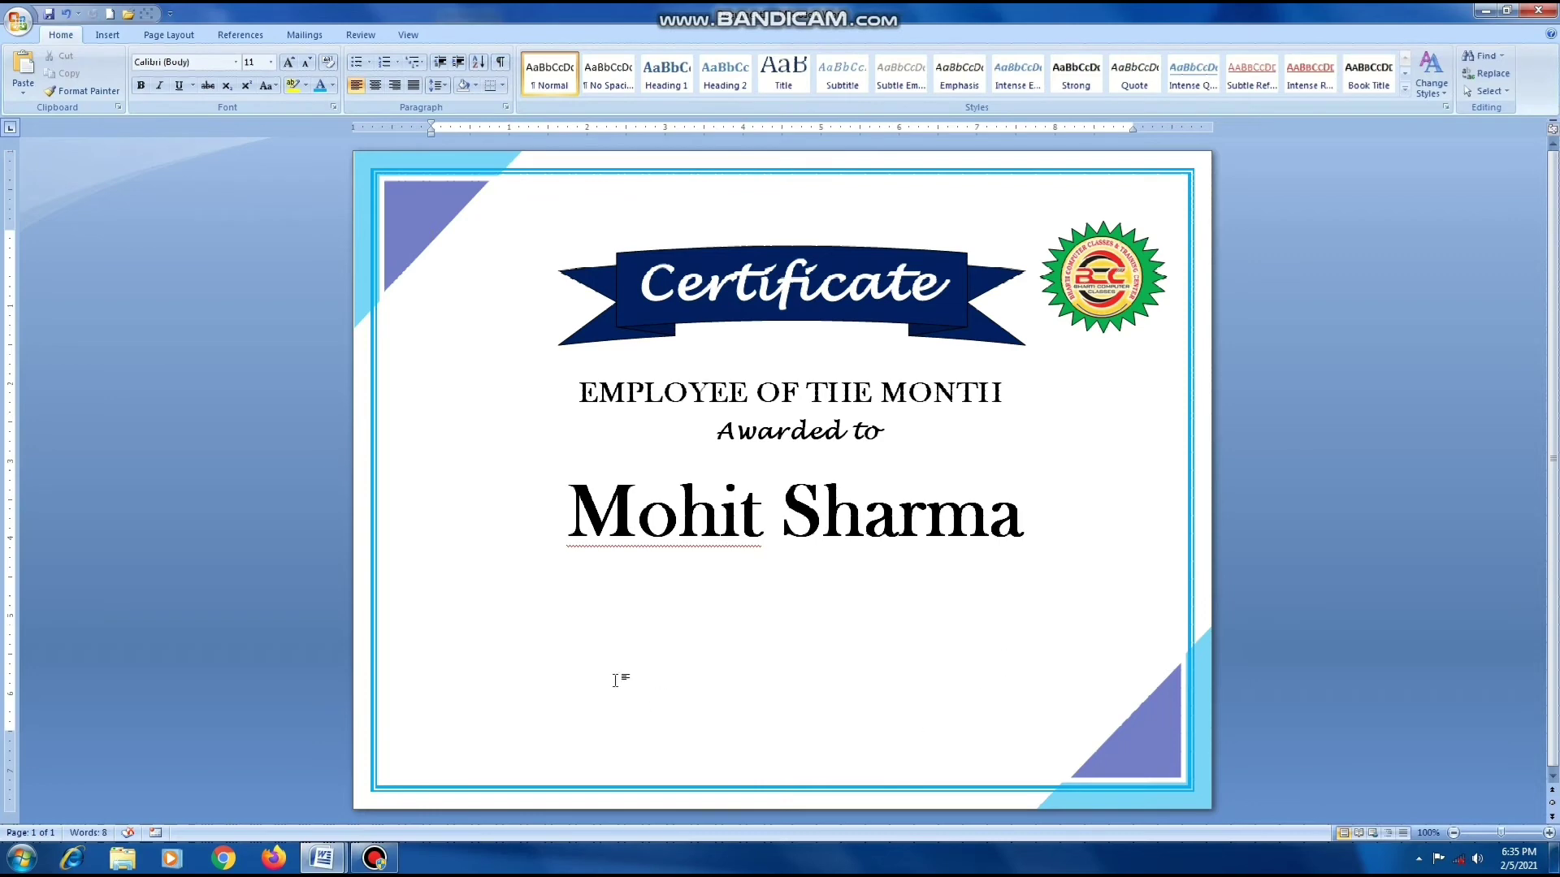
pyautogui.tripleClick(741, 576)
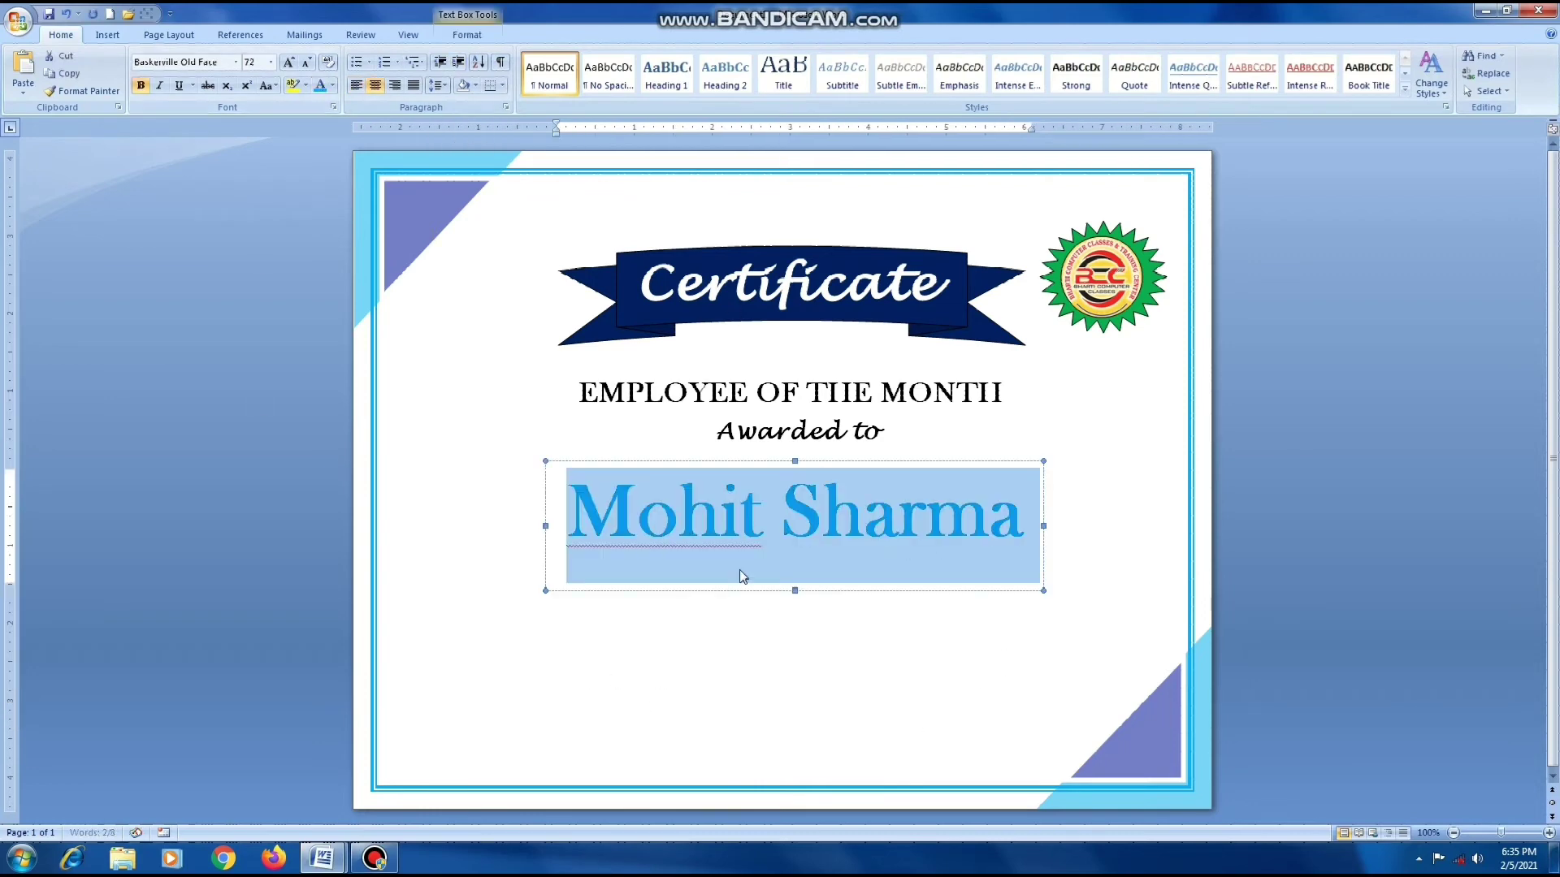
pyautogui.click(611, 660)
# Draw a wide text box below the name and paste the recognition text into it.
pyautogui.click(107, 35)
pyautogui.click(245, 73)
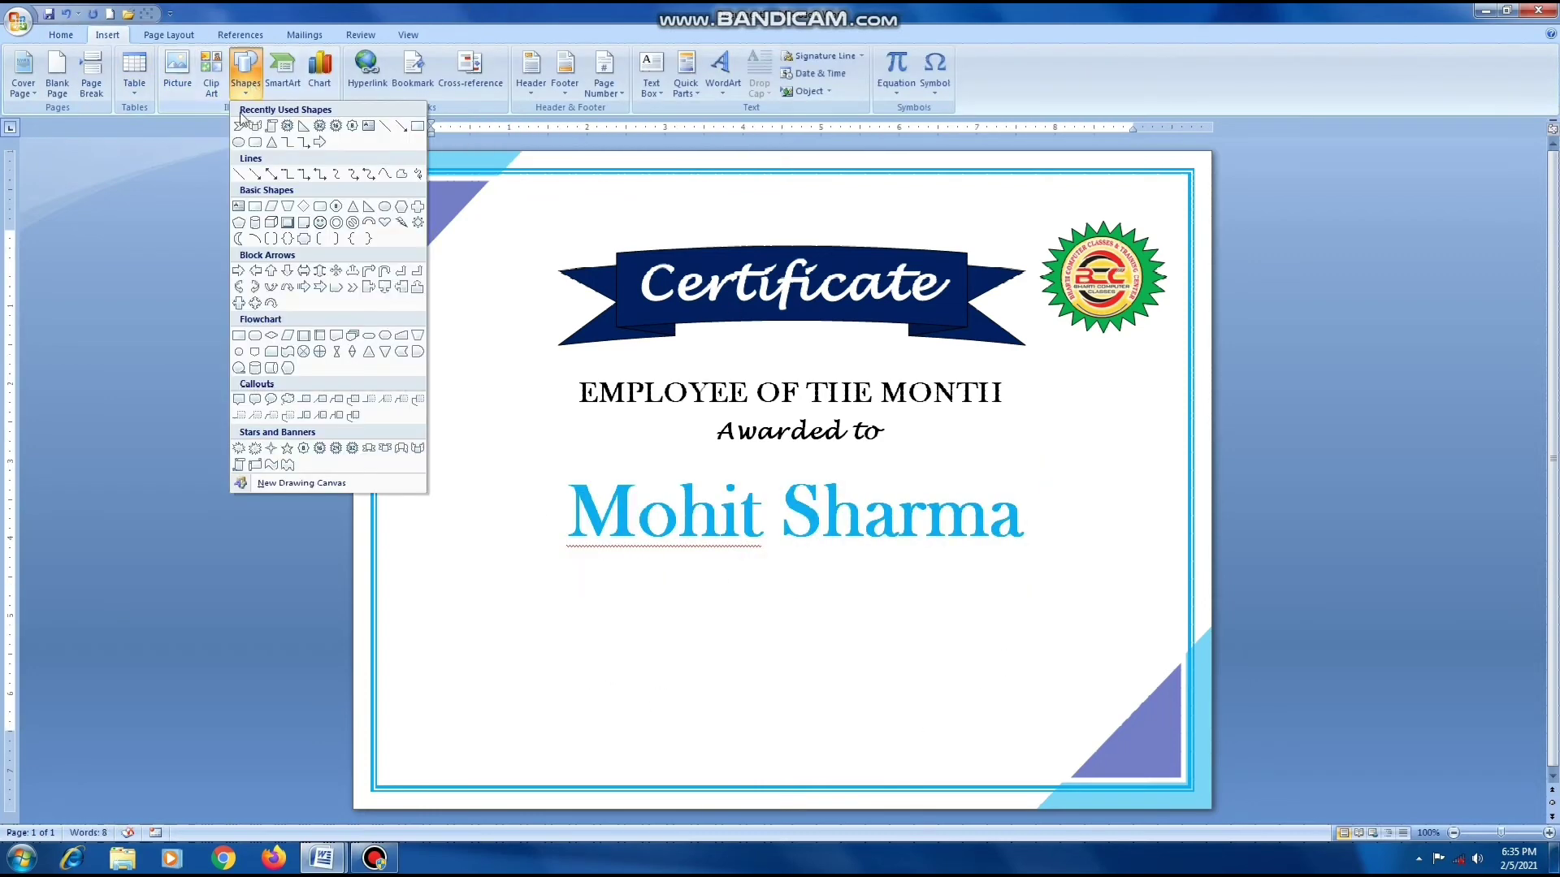
pyautogui.click(244, 213)
pyautogui.moveTo(515, 557); pyautogui.dragTo(1107, 624)
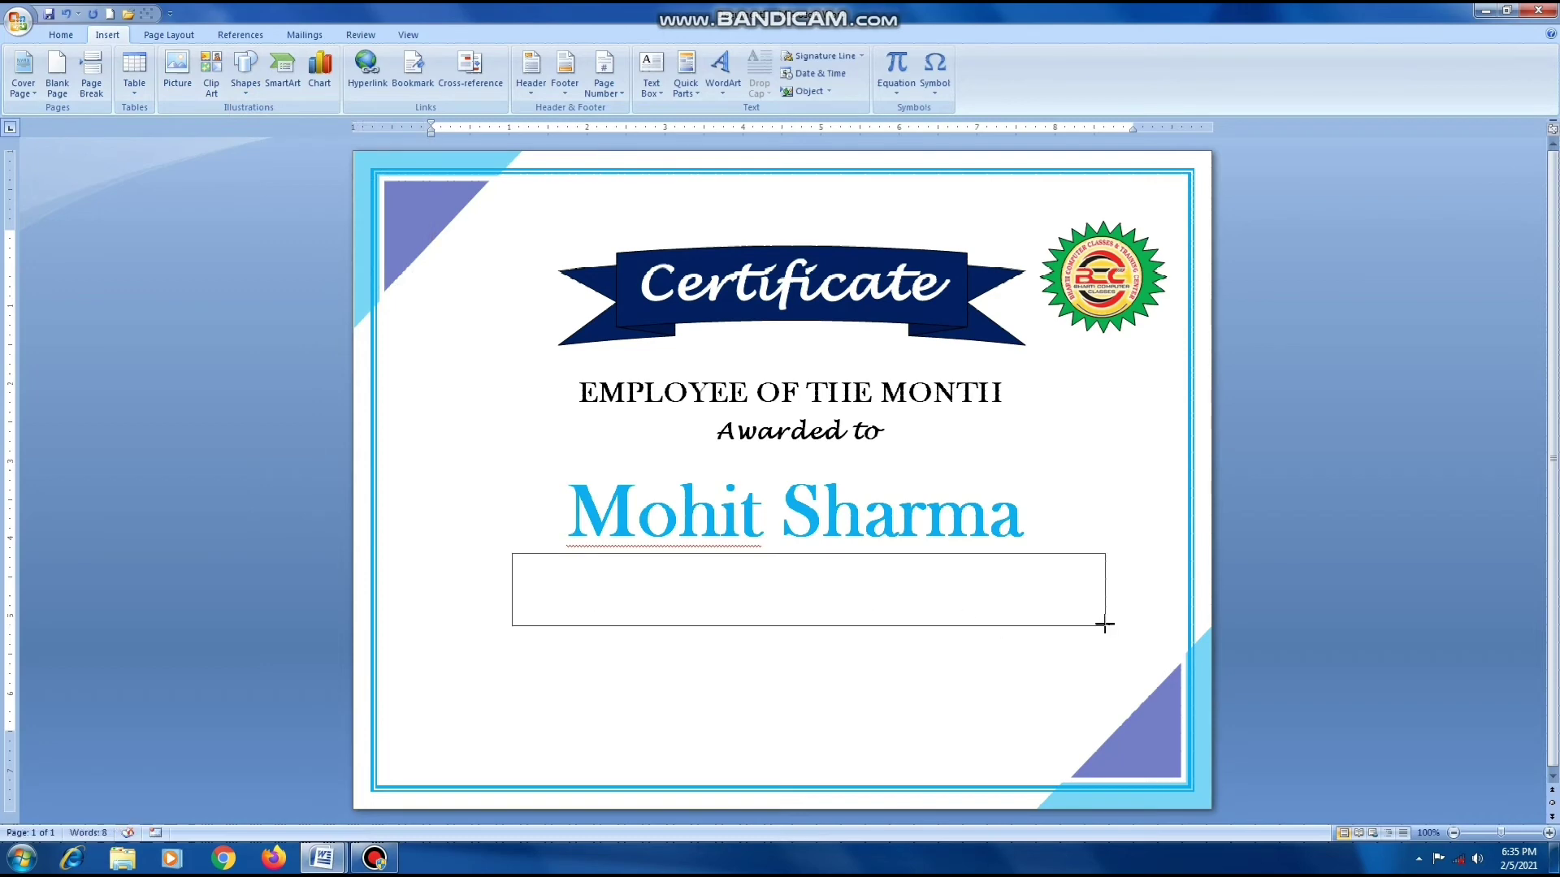
pyautogui.rightClick(693, 599)
pyautogui.click(732, 642)
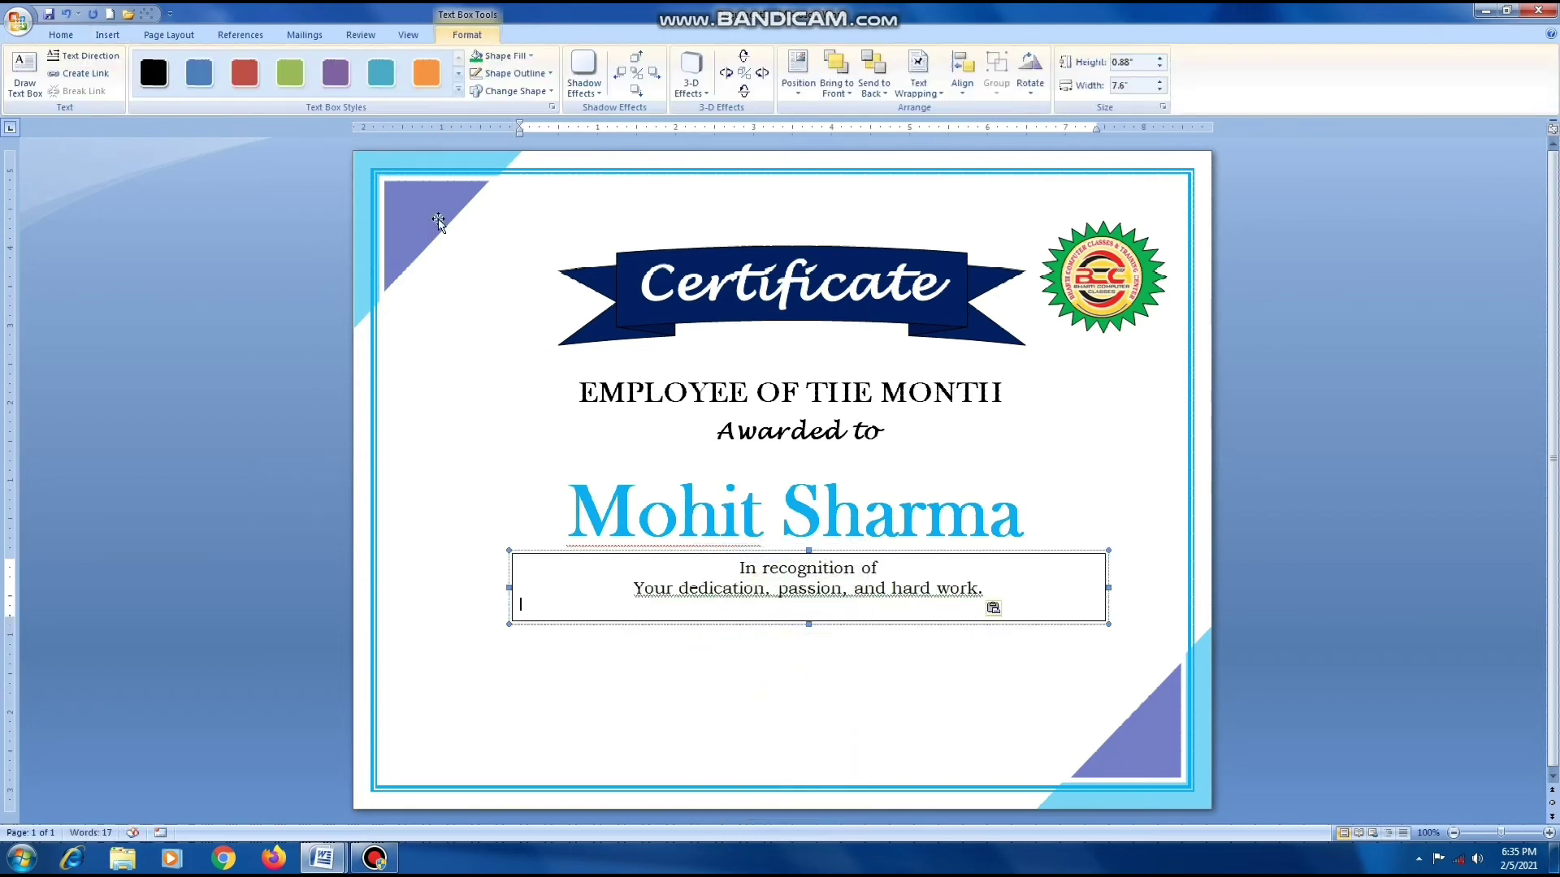
# Set the recognition text box to No Outline.
pyautogui.click(514, 73)
pyautogui.click(495, 244)
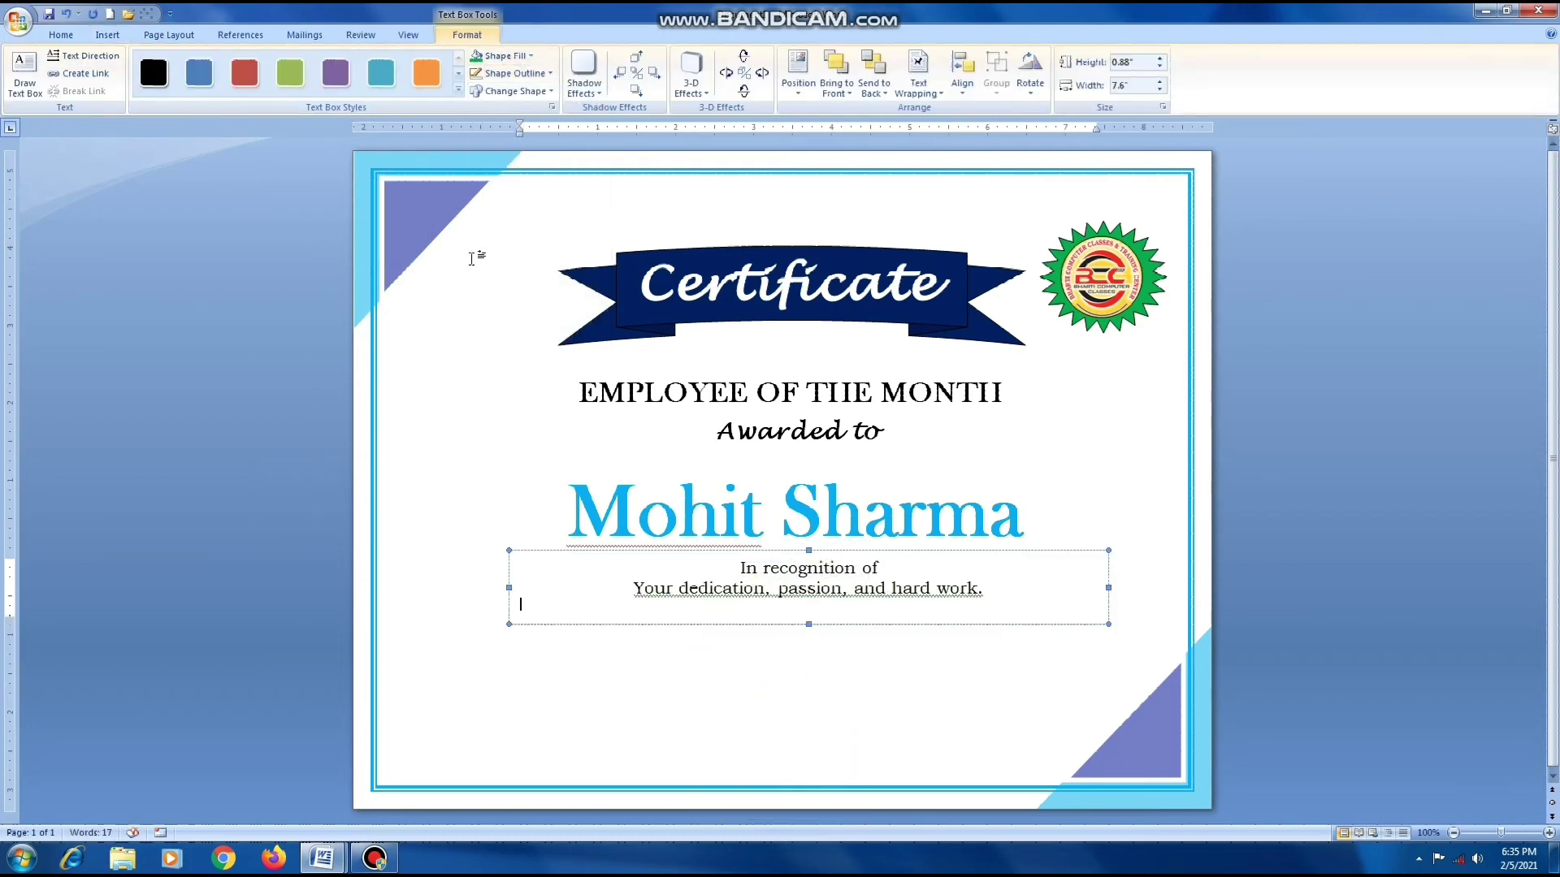
pyautogui.click(873, 674)
pyautogui.click(468, 666)
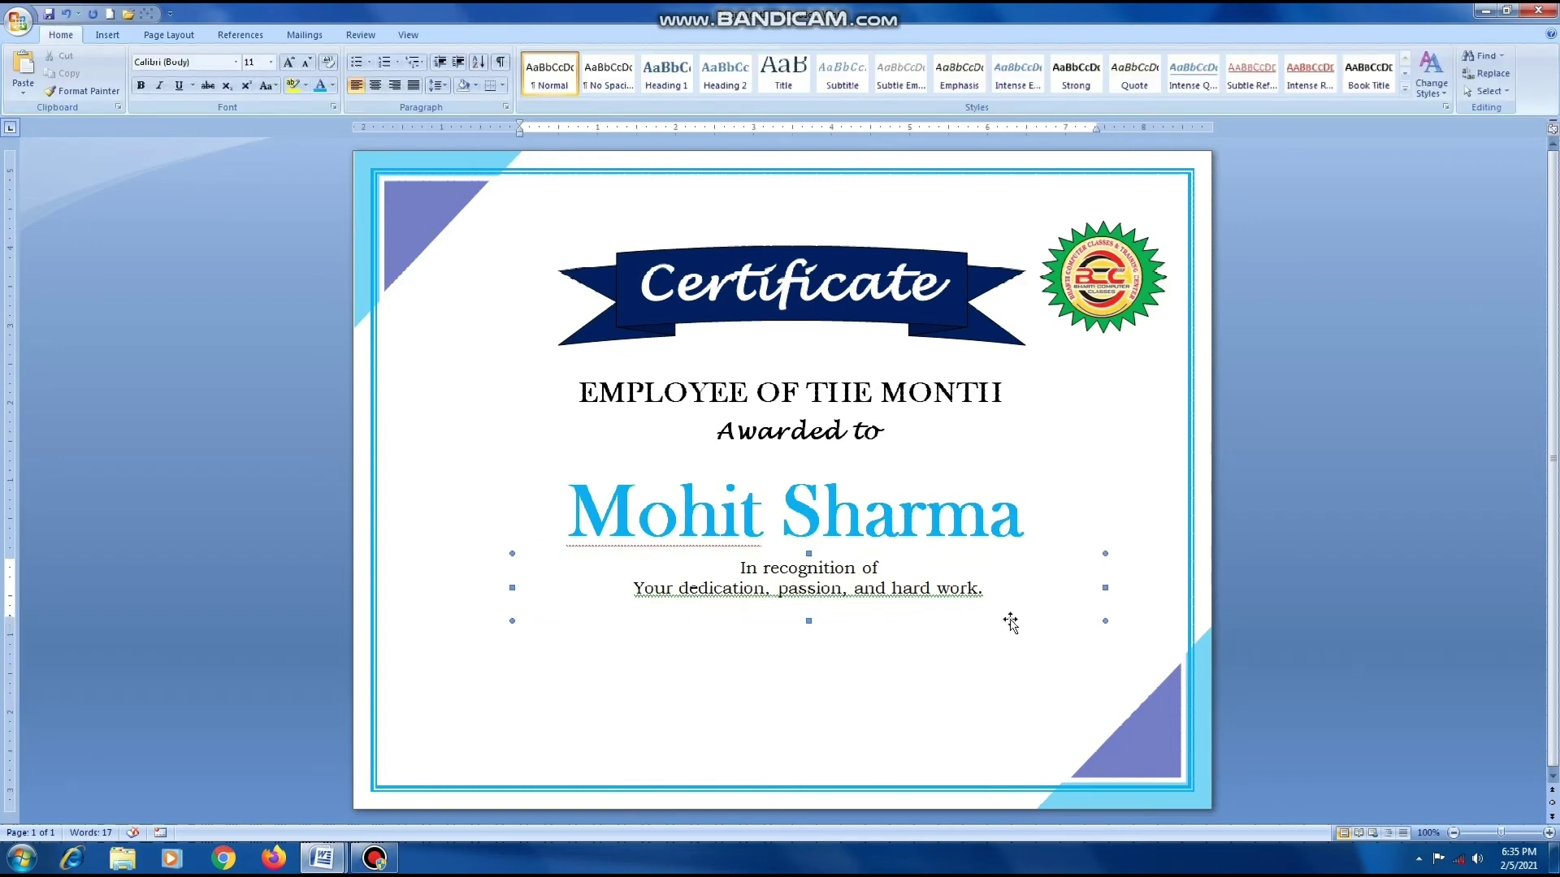
pyautogui.click(442, 655)
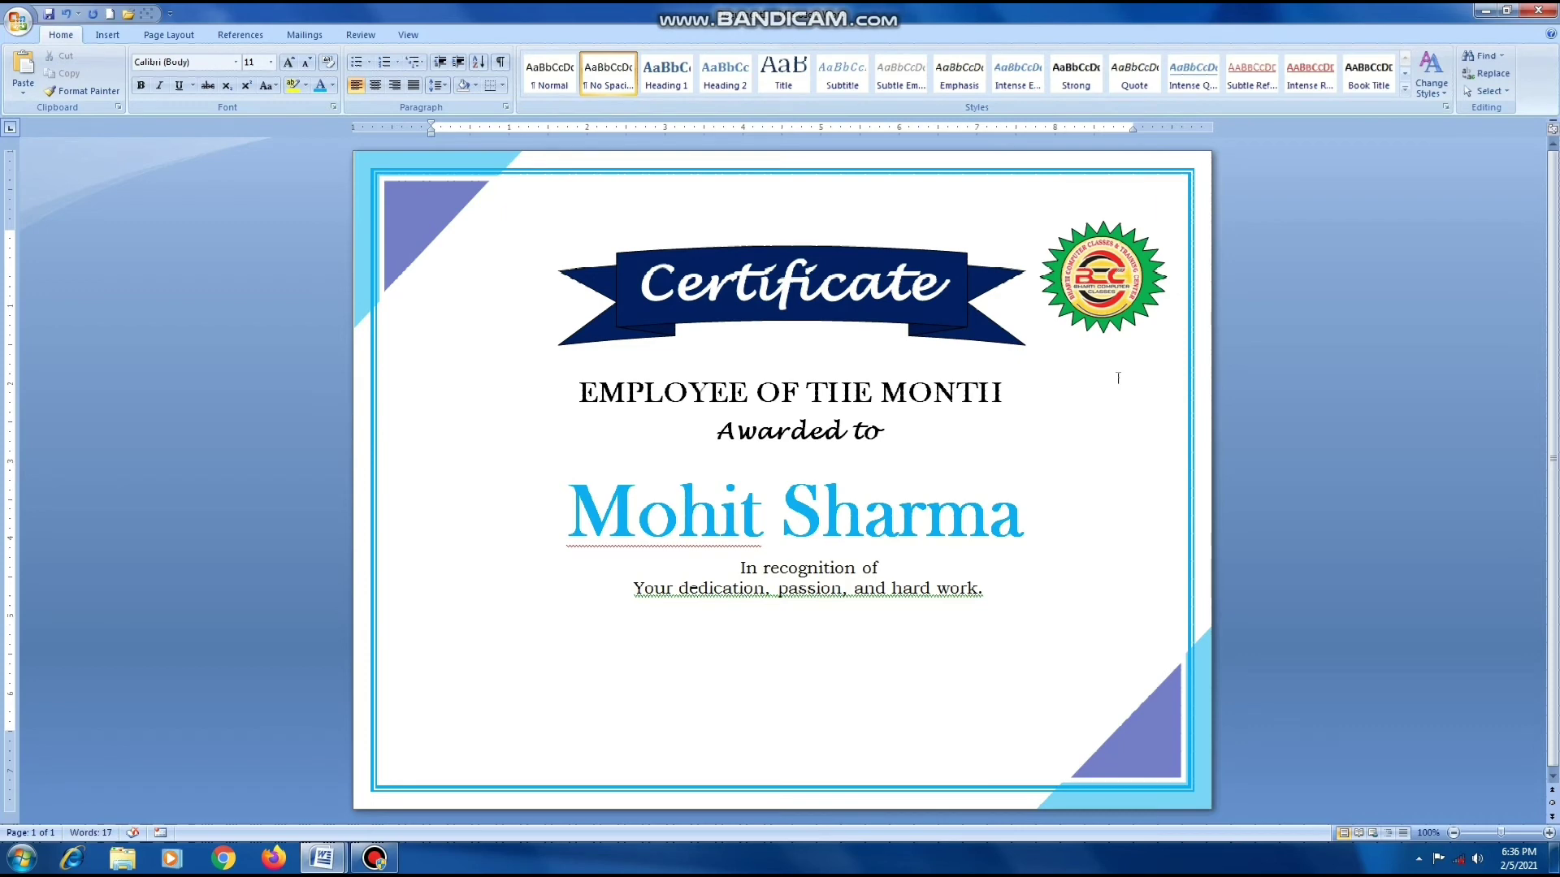
# Add a Date, Director, Chairman line at the bottom in 16 pt bold italic.
pyautogui.press('Return')
pyautogui.write('Date - .....................  Director  Chairman')
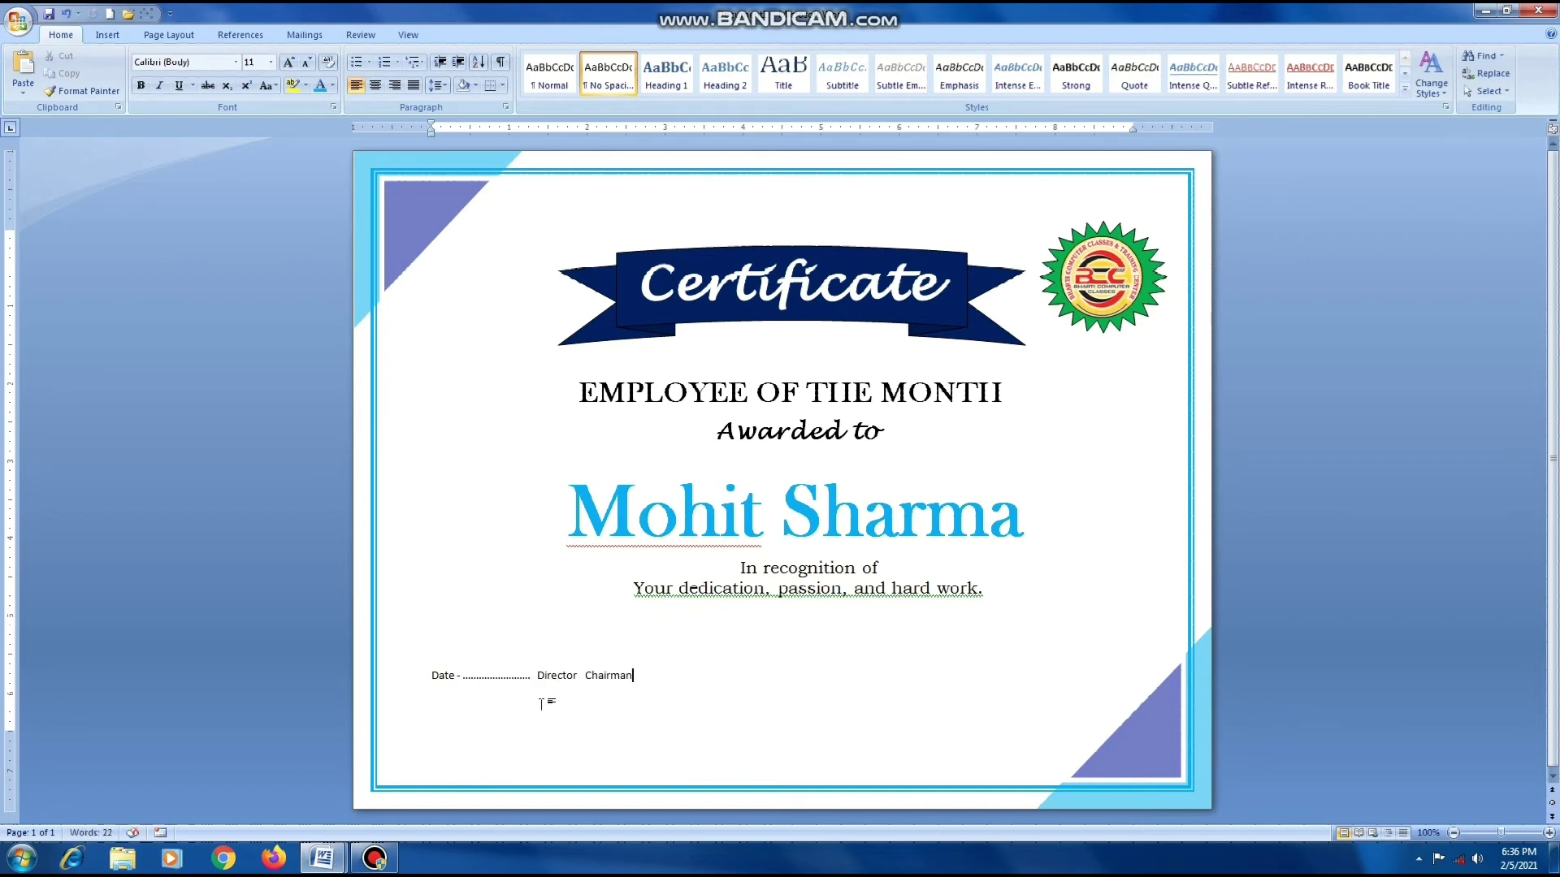
pyautogui.moveTo(423, 682); pyautogui.dragTo(641, 675)
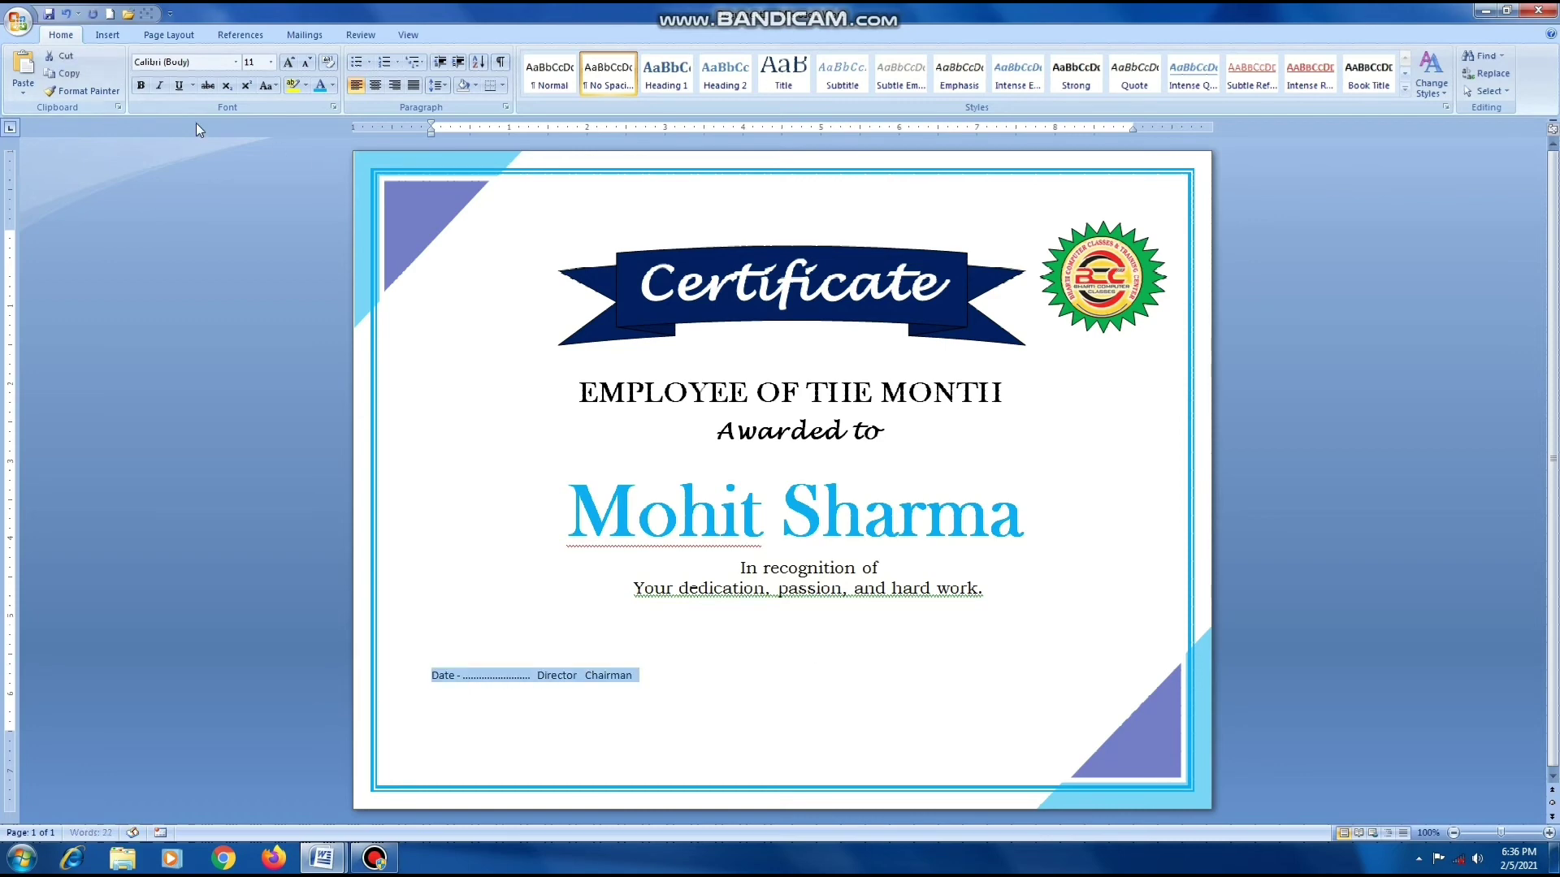
pyautogui.click(288, 63)
pyautogui.click(289, 62)
pyautogui.click(289, 63)
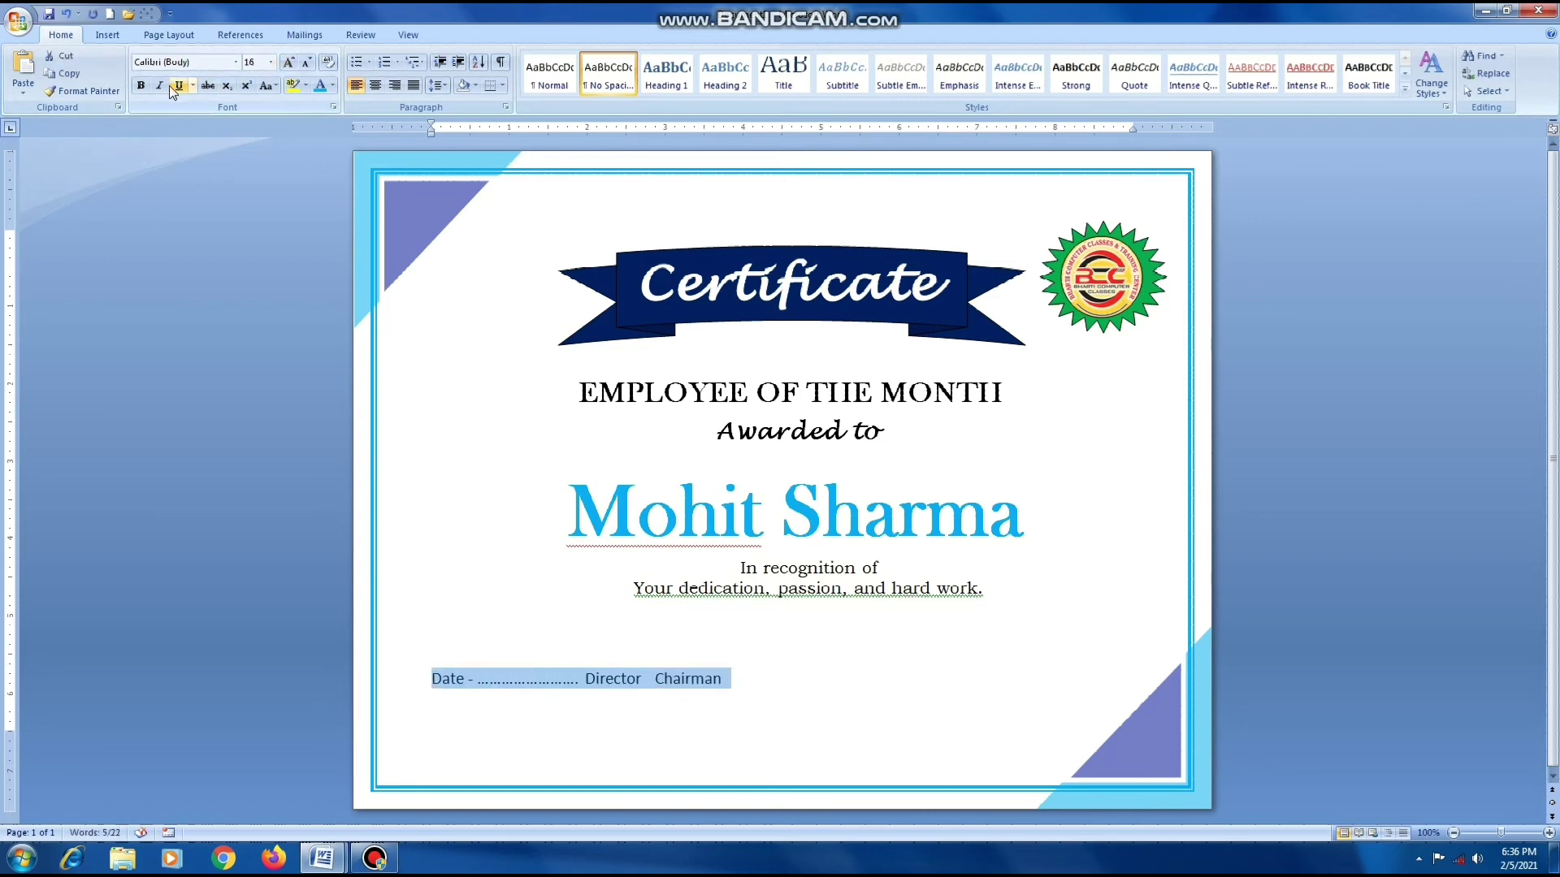
pyautogui.click(159, 85)
pyautogui.click(140, 85)
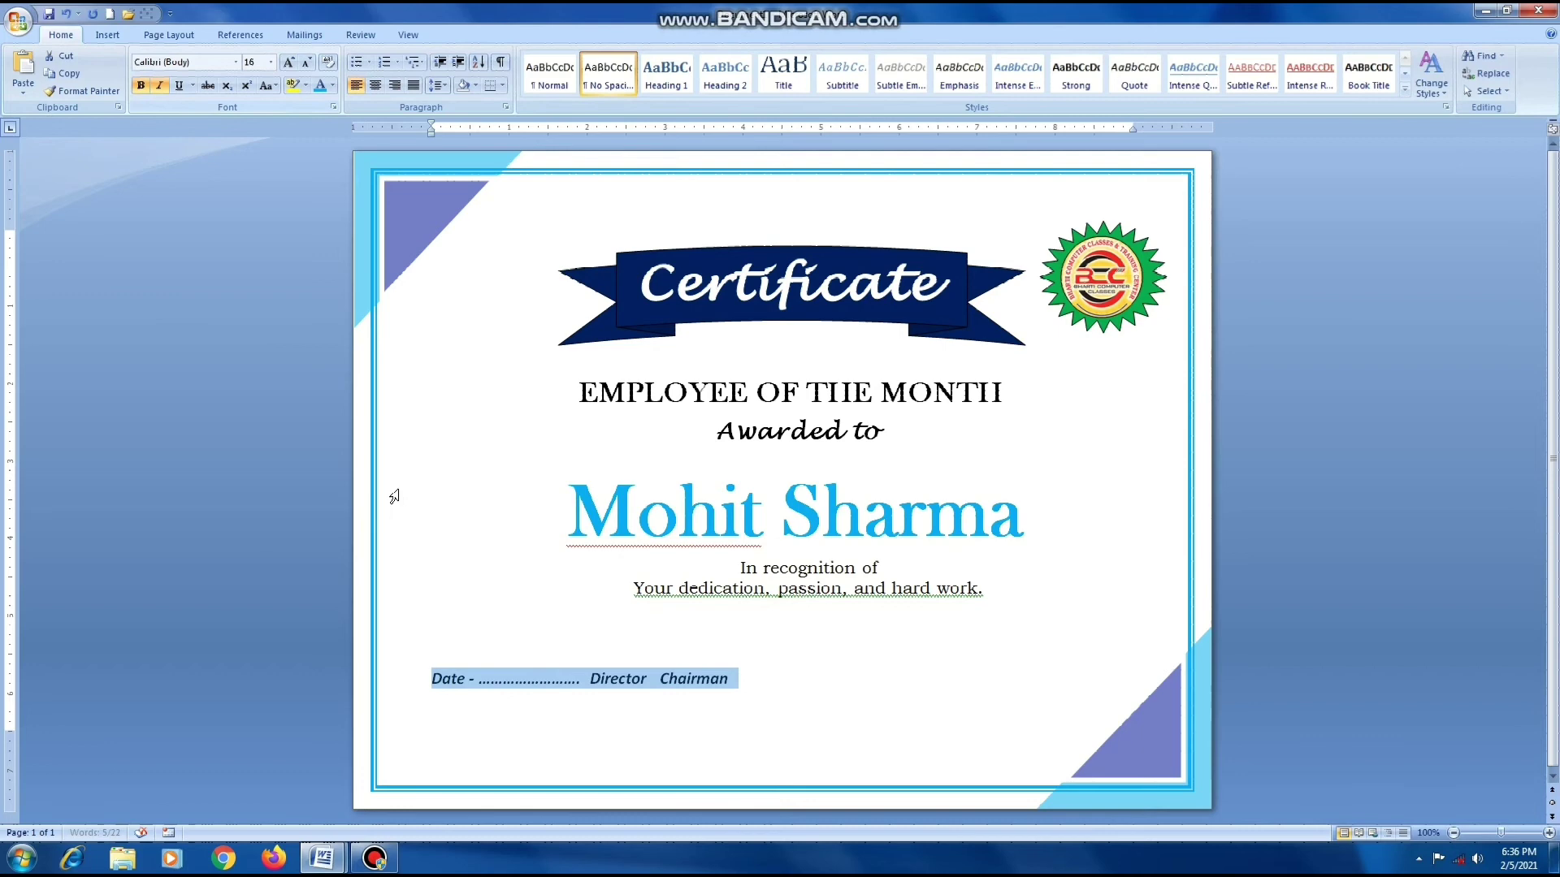
# Tab Director and Chairman into separate columns and add dotted signature lines above them.
pyautogui.click(586, 679)
pyautogui.press('Tab')
pyautogui.press('Tab')
pyautogui.press('Tab')
pyautogui.click(807, 680)
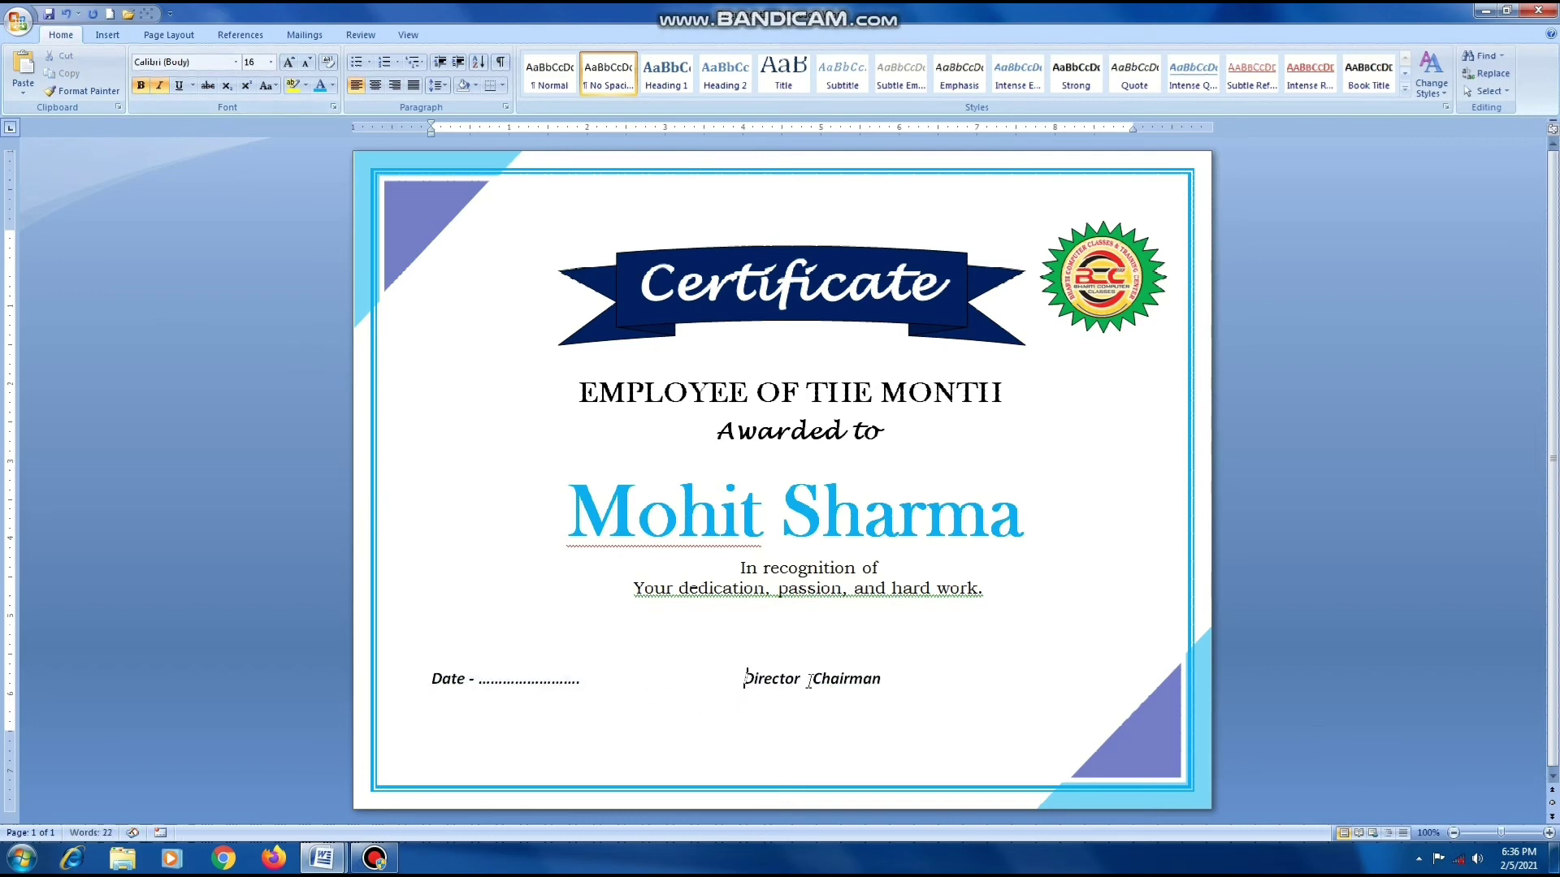
pyautogui.press('Tab')
pyautogui.press('Tab')
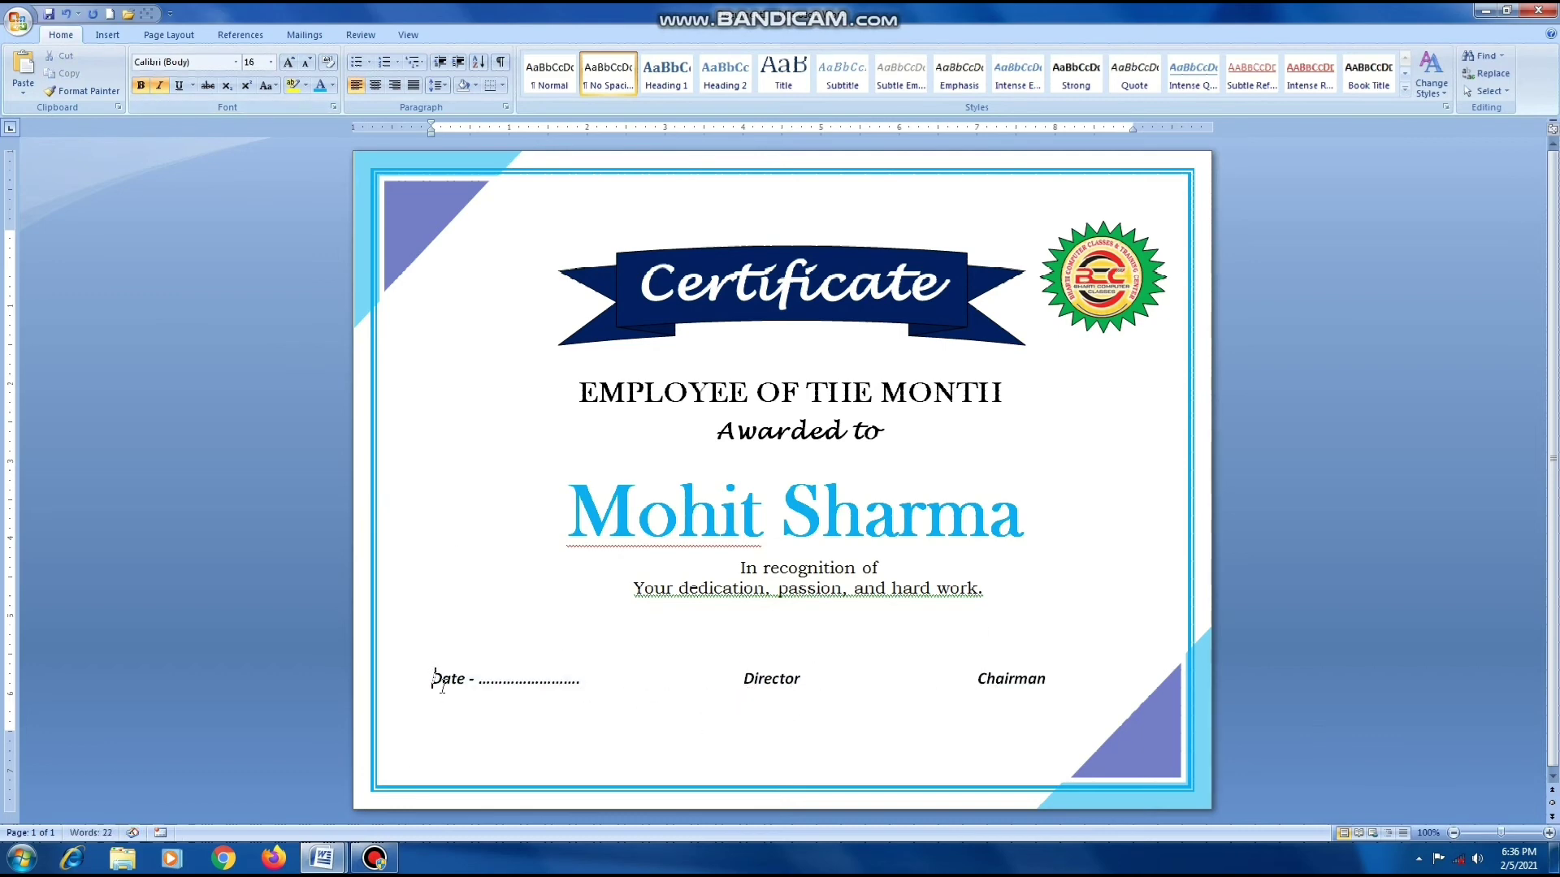
pyautogui.press('Return')
pyautogui.write('....................................... ..................................')
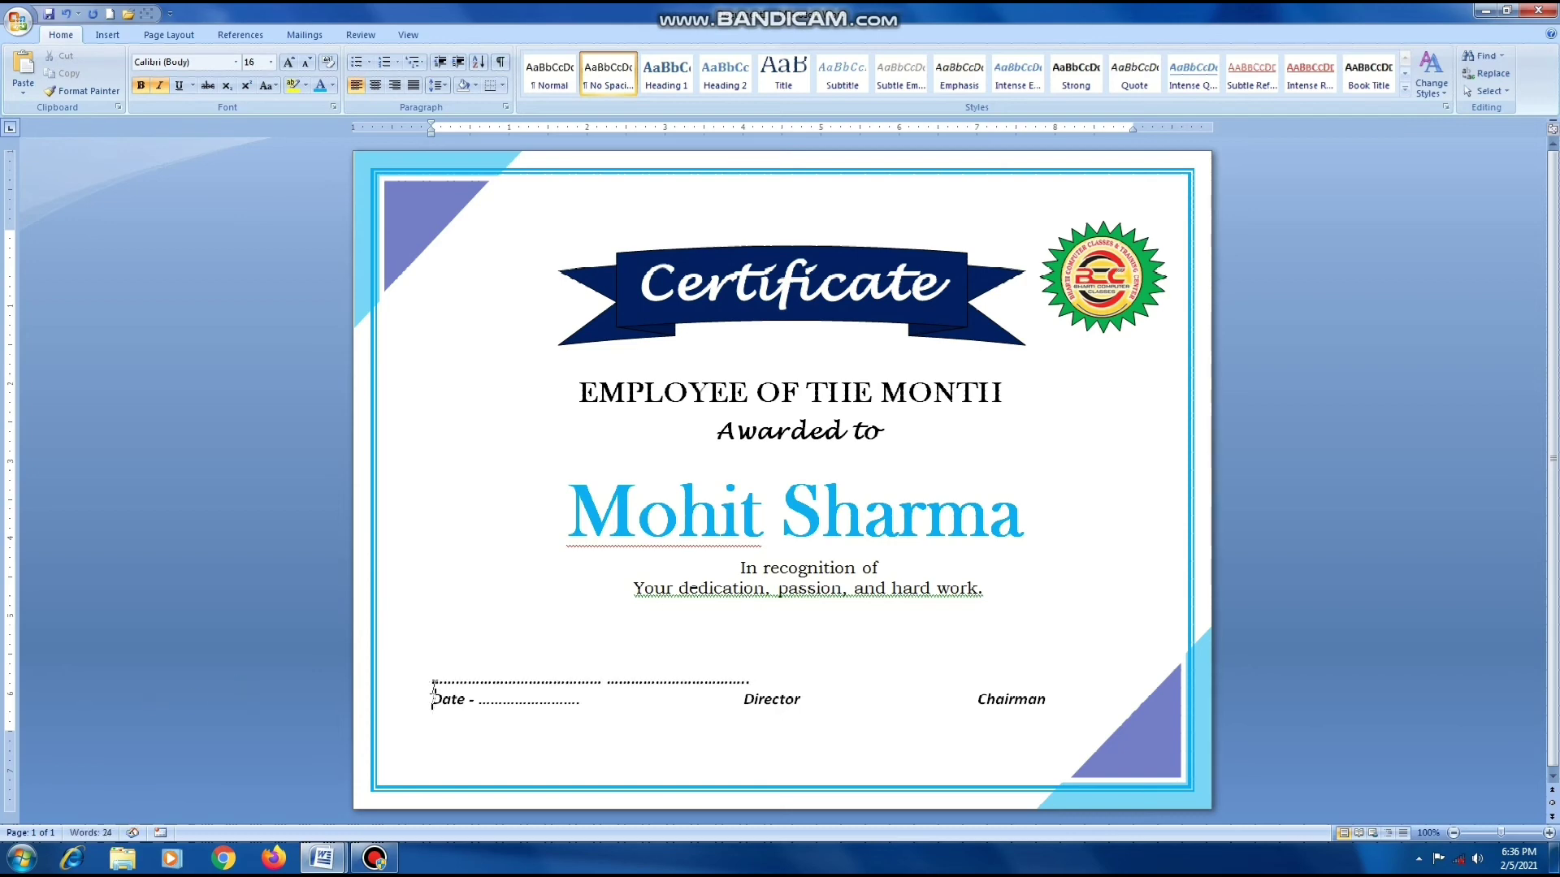
pyautogui.press('Tab')
pyautogui.press('Tab')
pyautogui.press('Tab')
pyautogui.press('Tab')
pyautogui.press('Tab')
pyautogui.press('Tab')
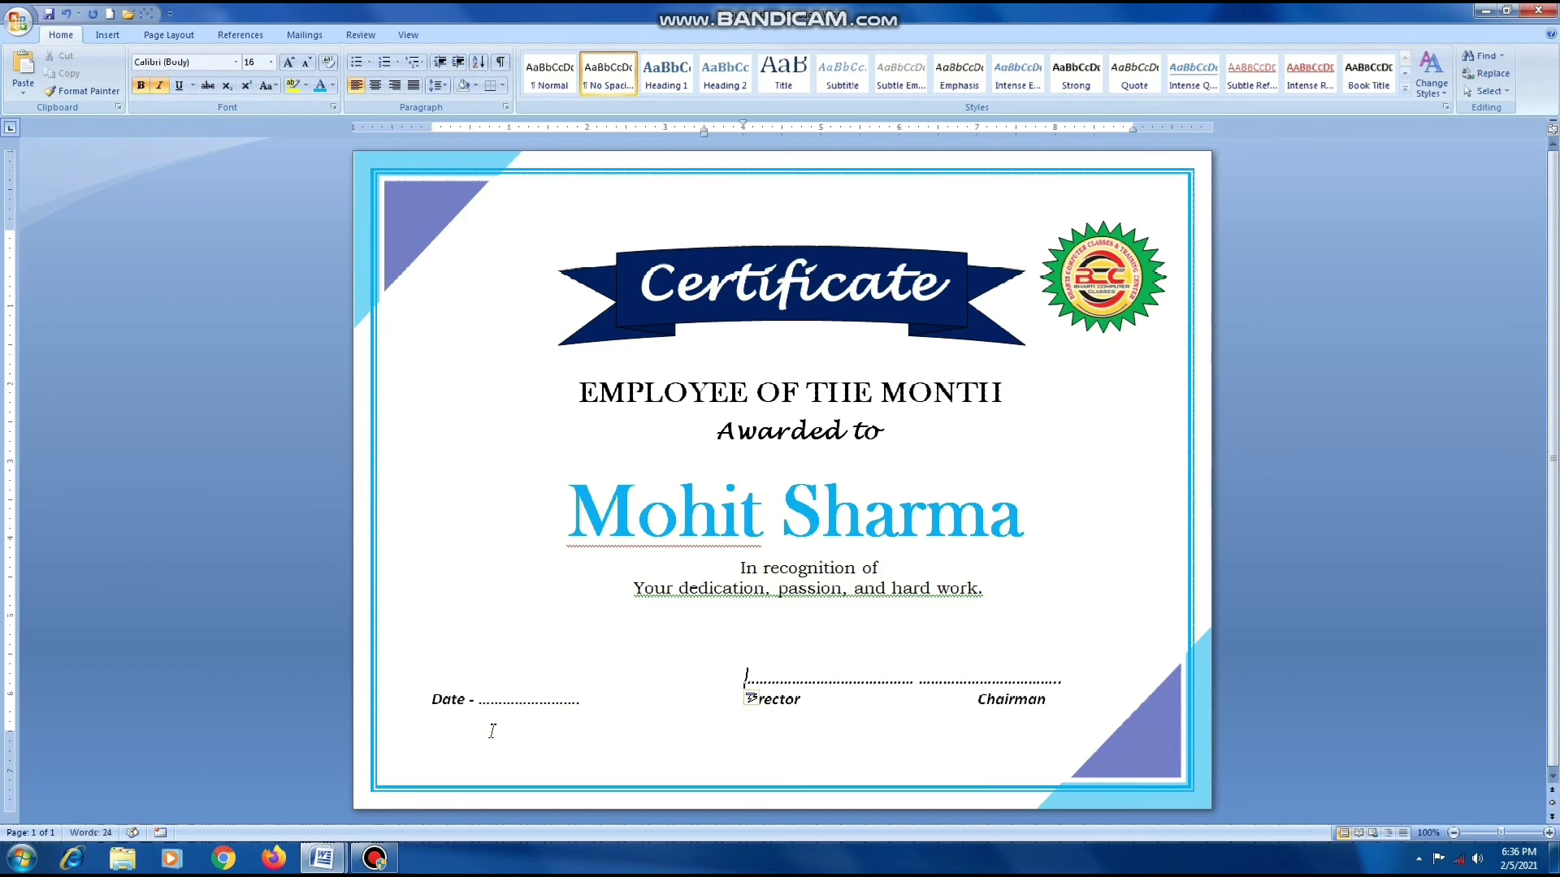
pyautogui.press('BackSpace')
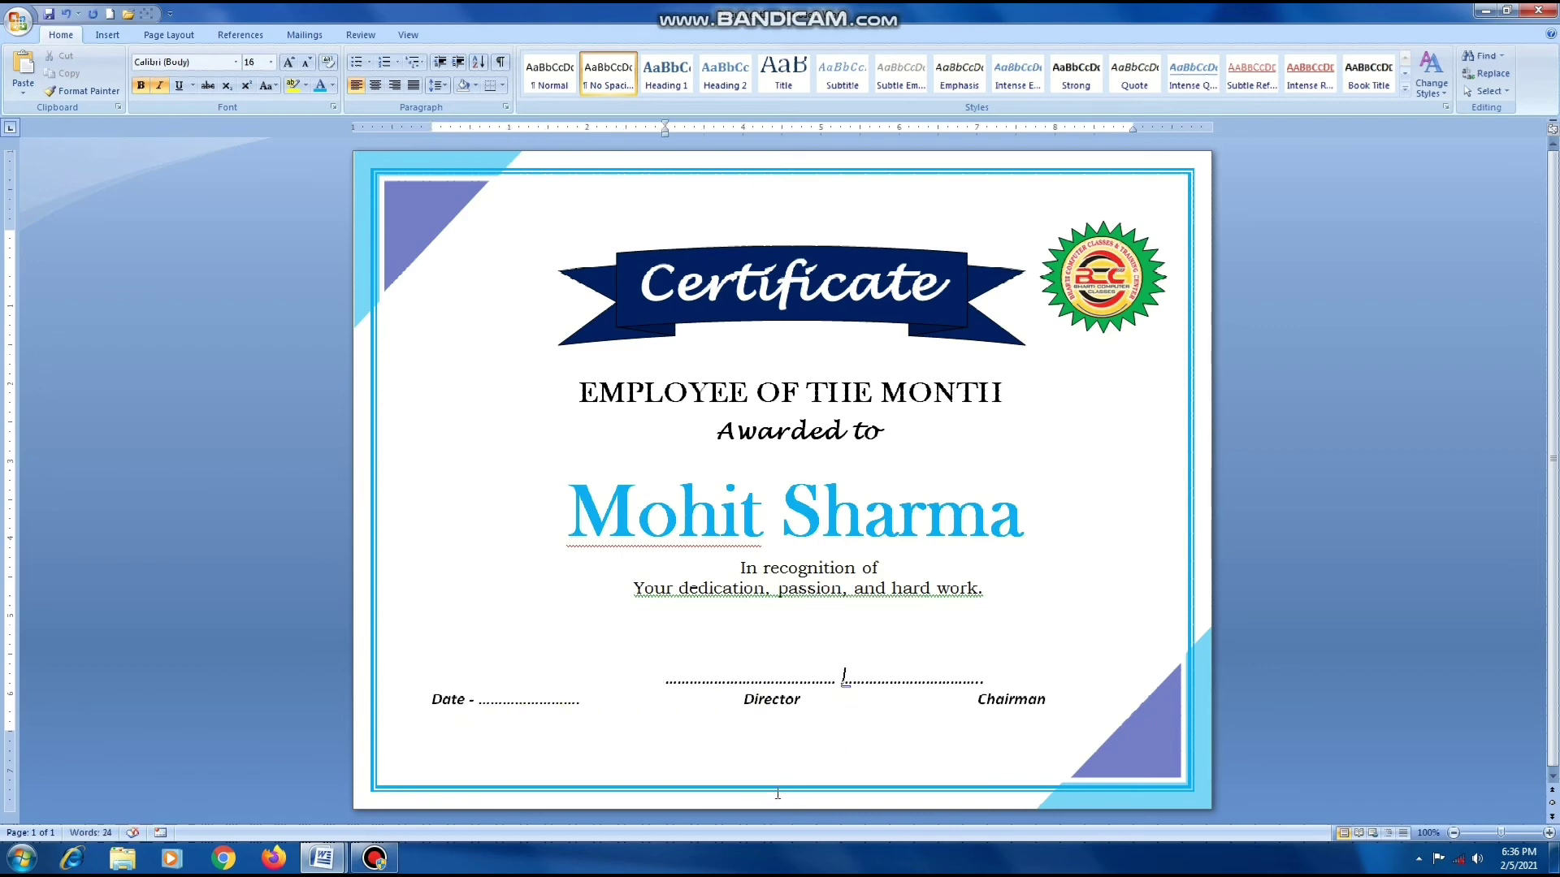
pyautogui.press('Tab')
pyautogui.press('Tab')
pyautogui.press('Tab')
# Colour the words Director and Chairman red.
pyautogui.moveTo(741, 699); pyautogui.dragTo(1047, 700)
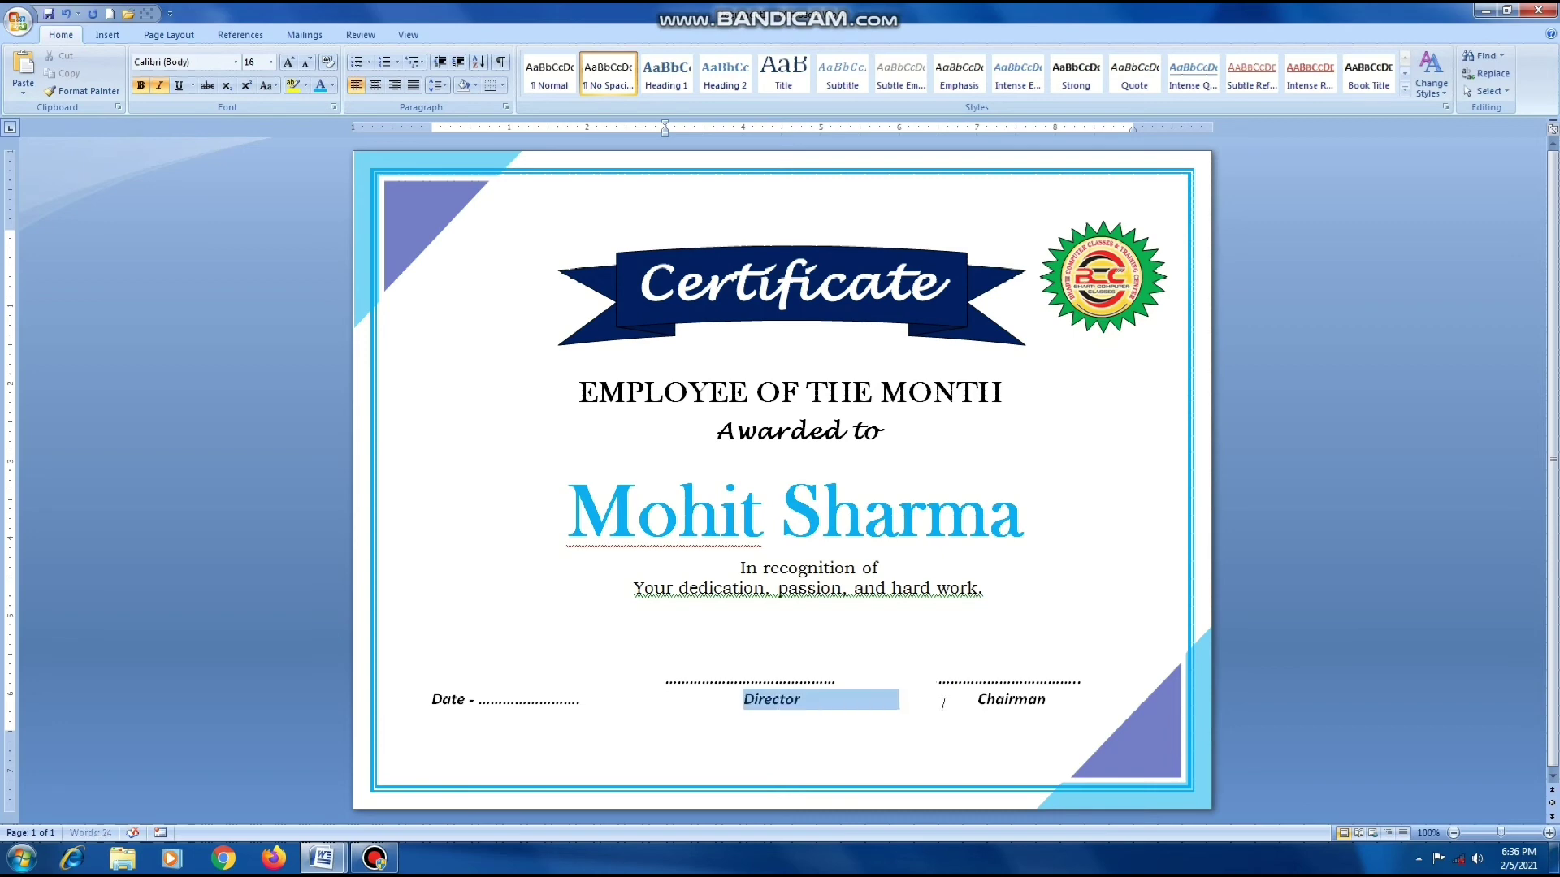
pyautogui.click(332, 85)
pyautogui.click(332, 226)
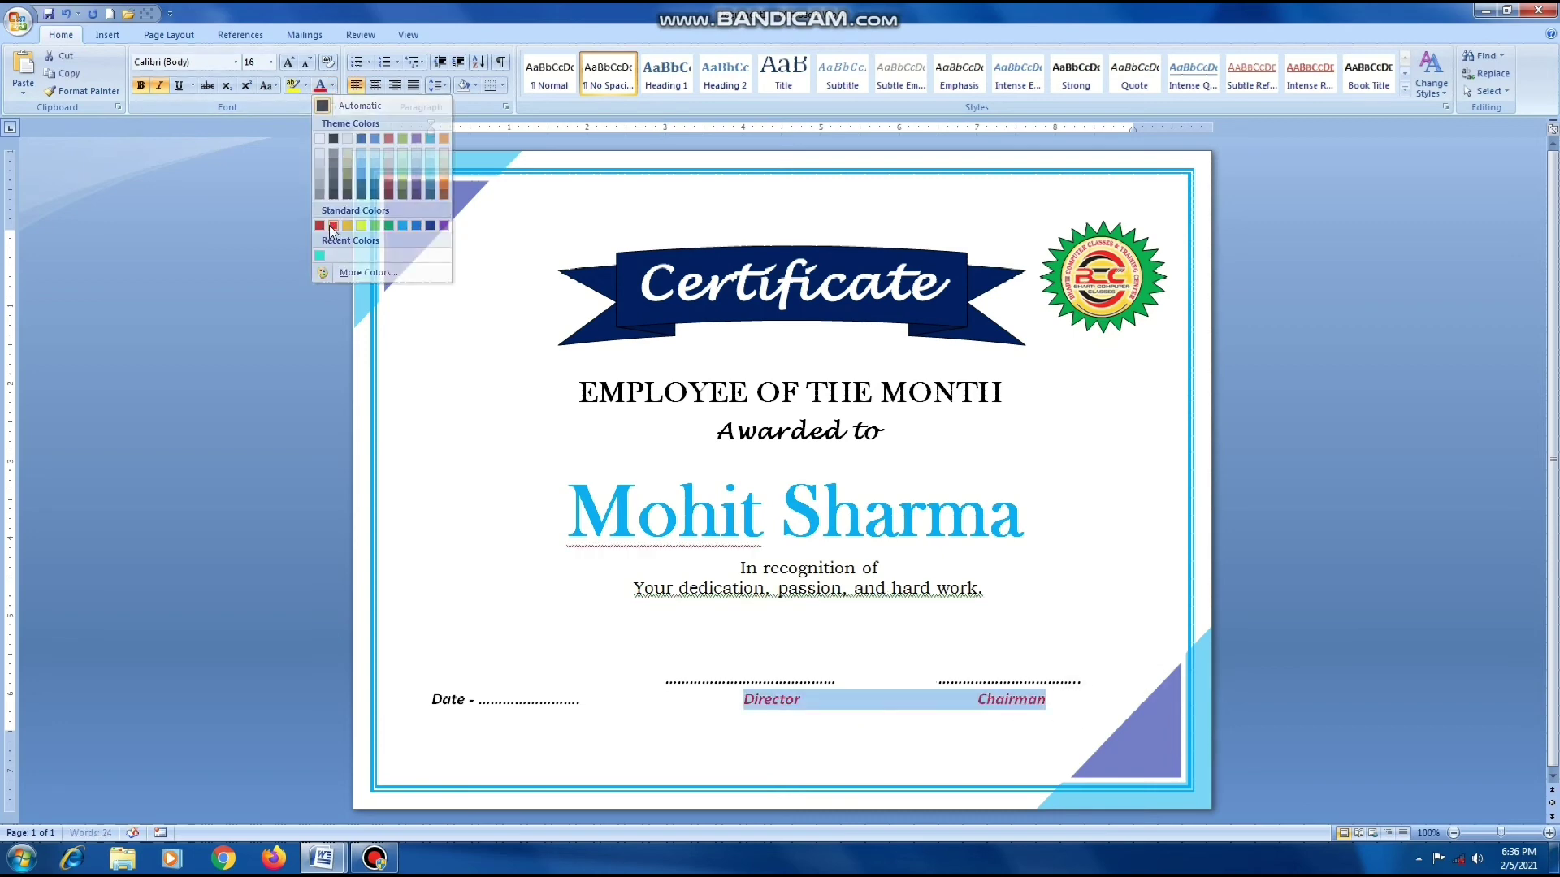
pyautogui.click(1037, 630)
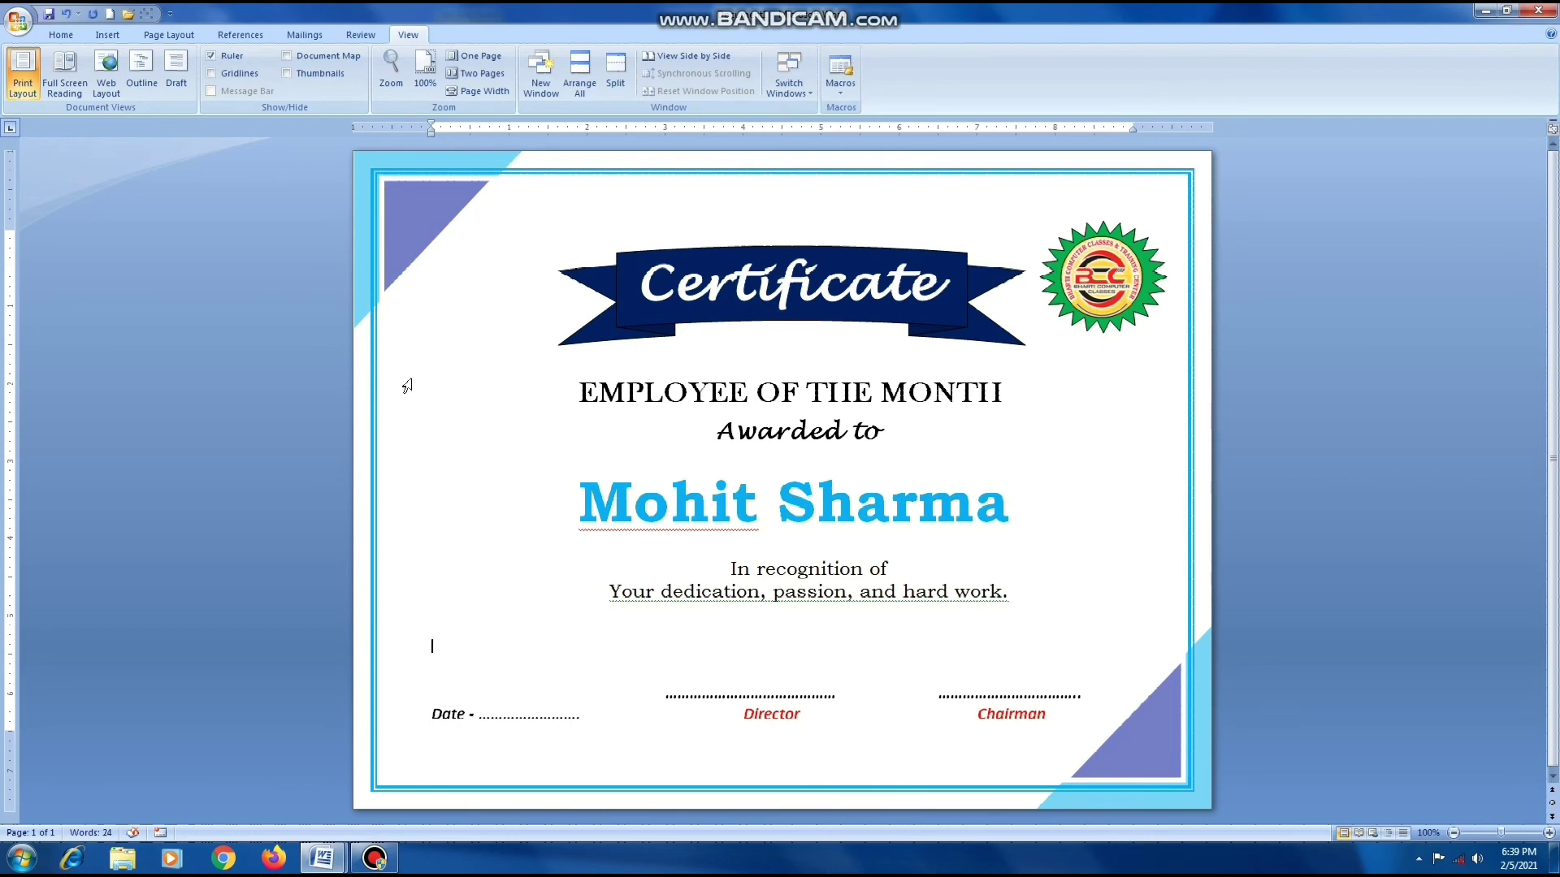
# Preview the certificate in Print Preview, then return to editing.
pyautogui.click(18, 20)
pyautogui.moveTo(51, 199)
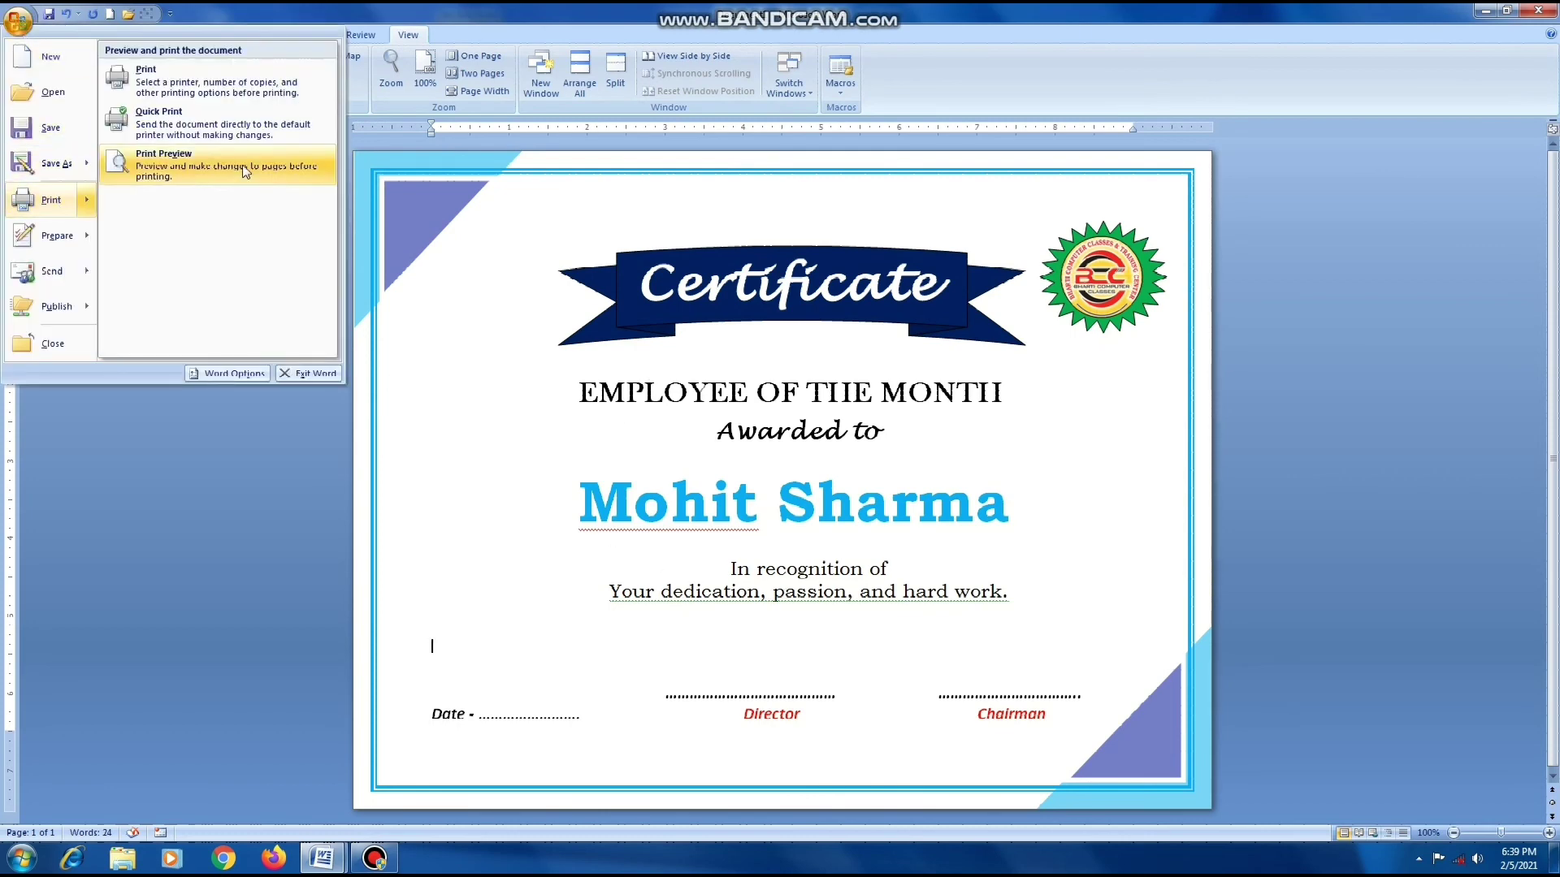
pyautogui.click(243, 171)
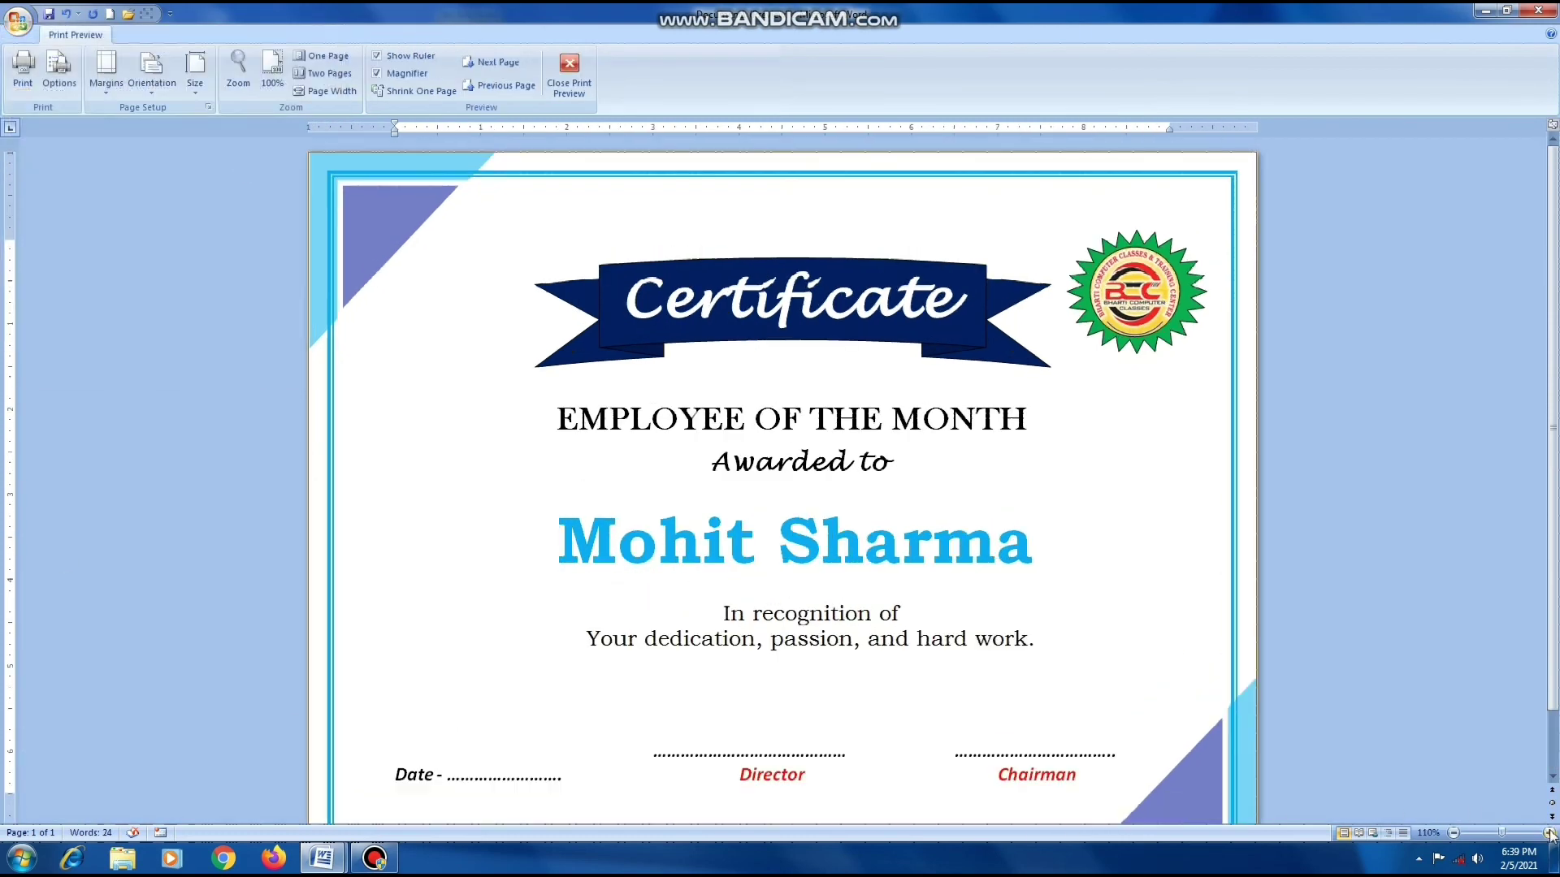
pyautogui.scroll(-1, 1399, 727)
pyautogui.scroll(1, 1399, 726)
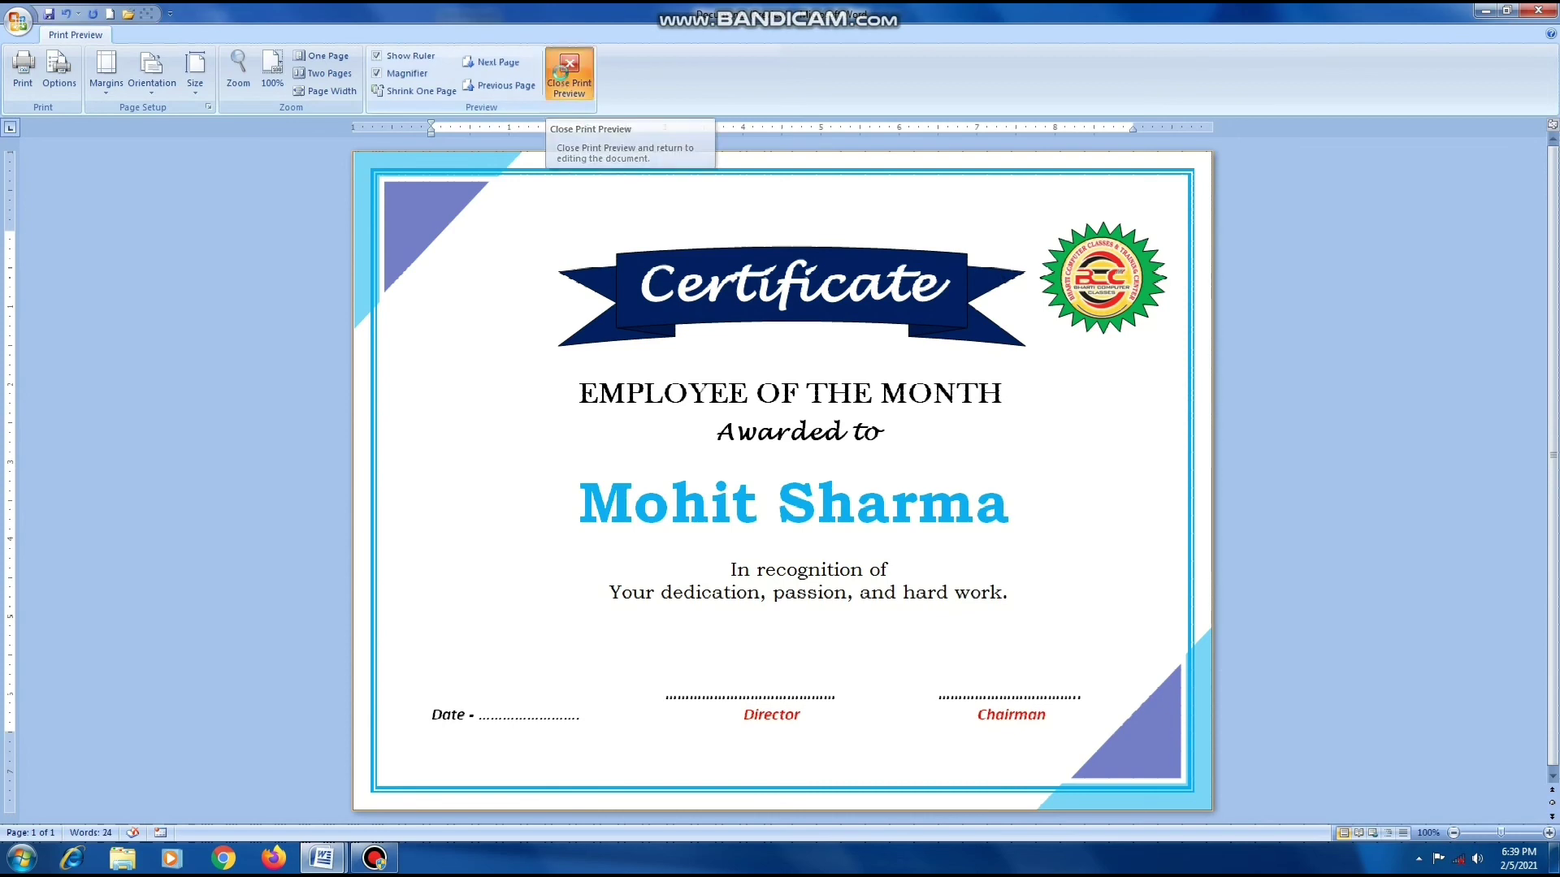
pyautogui.click(568, 73)
# Change formatting options for the round seal logo and the Certificate ribbon banner.
pyautogui.click(470, 37)
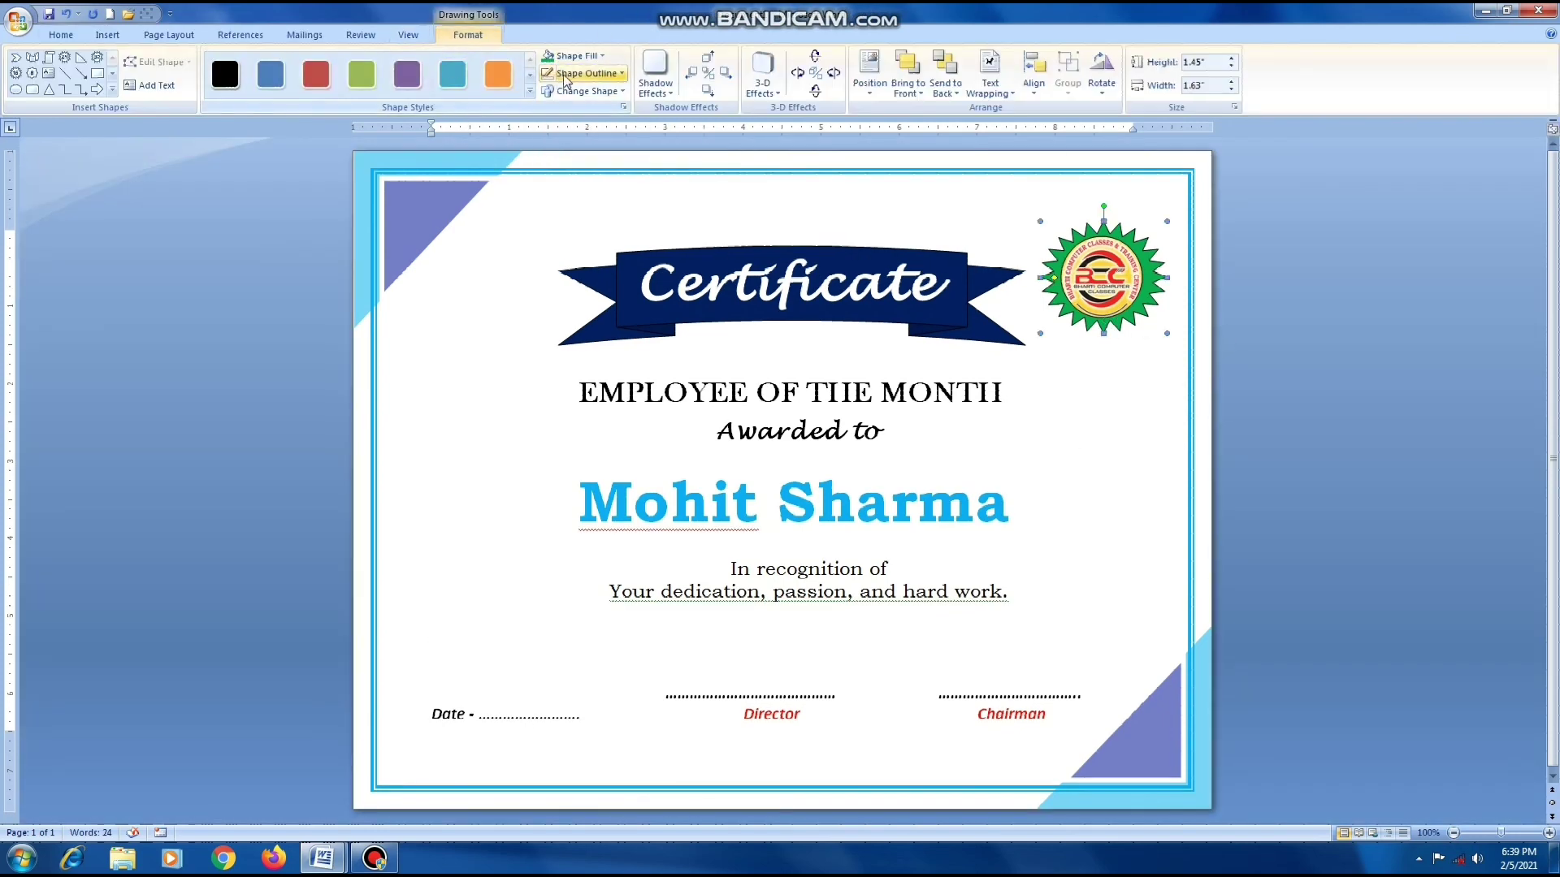
pyautogui.click(587, 73)
pyautogui.click(1125, 300)
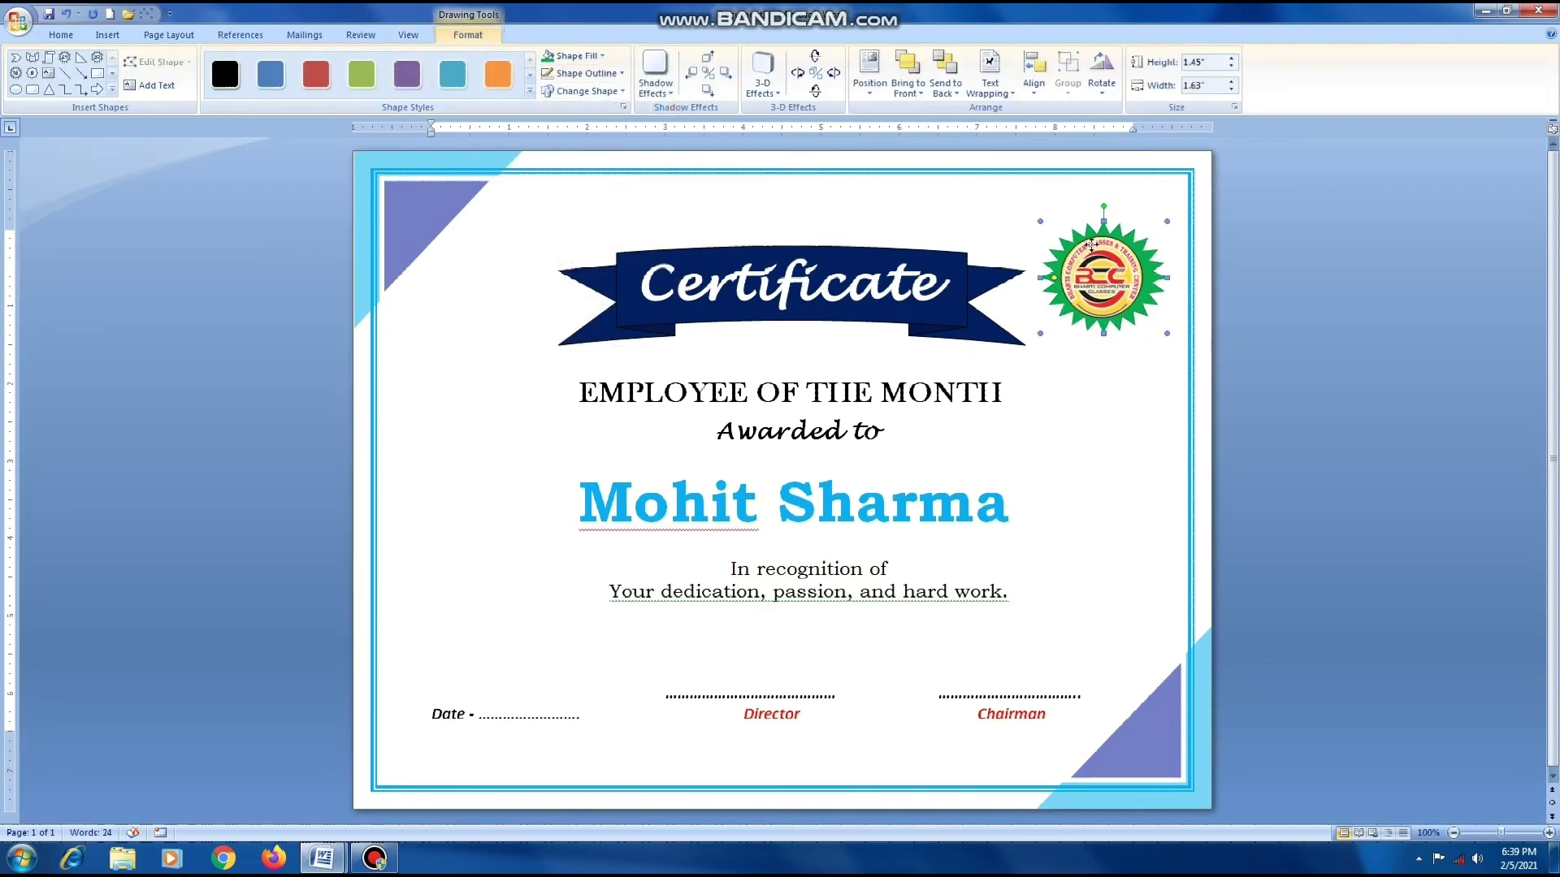
pyautogui.click(976, 478)
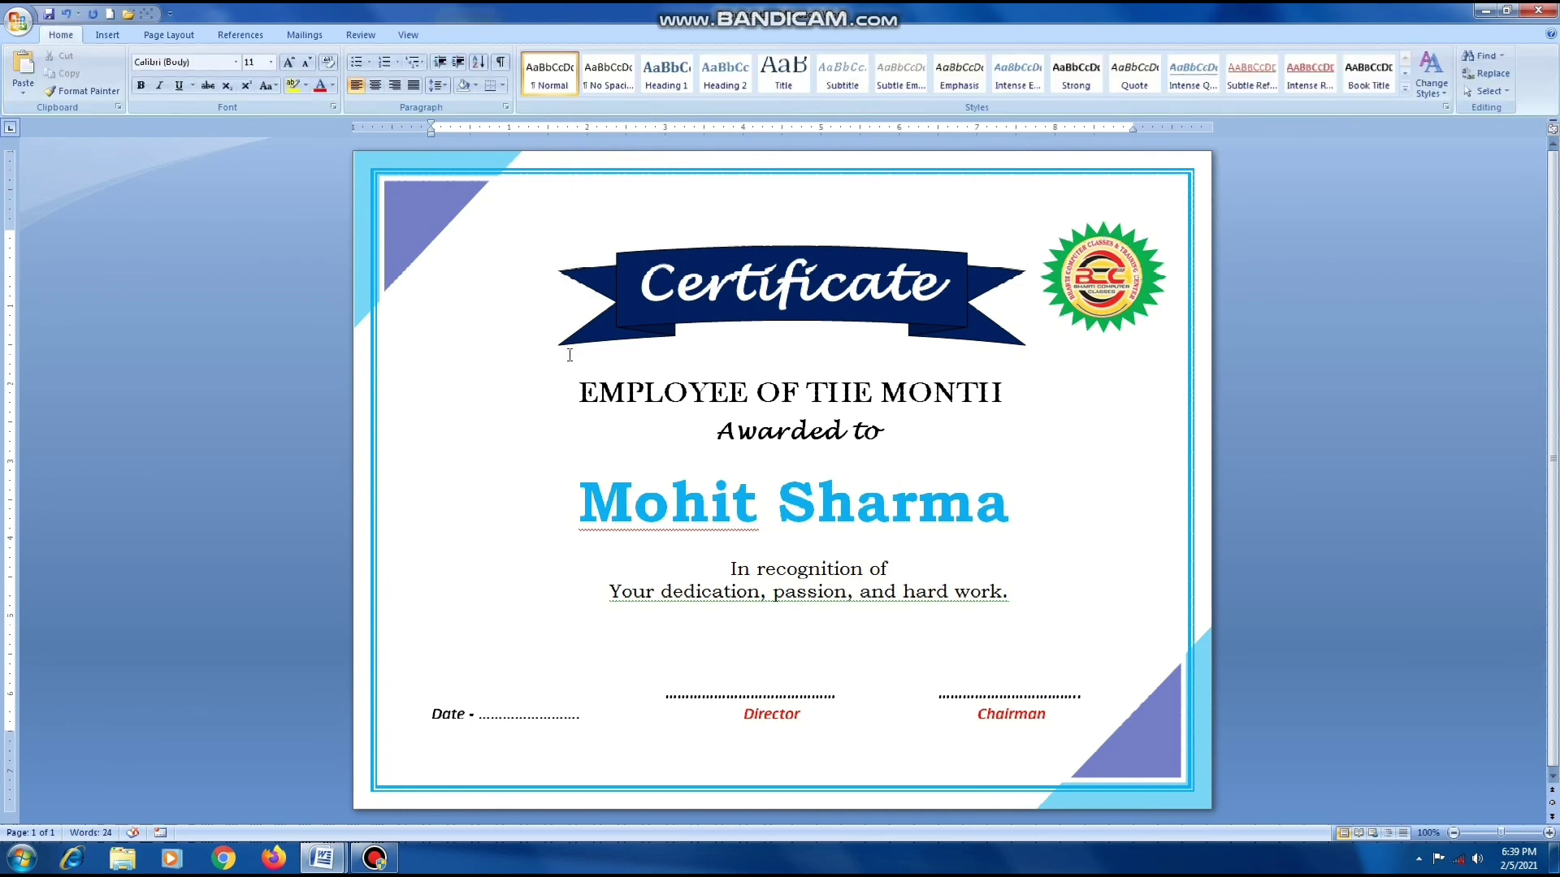
pyautogui.click(637, 321)
pyautogui.click(569, 73)
pyautogui.click(553, 76)
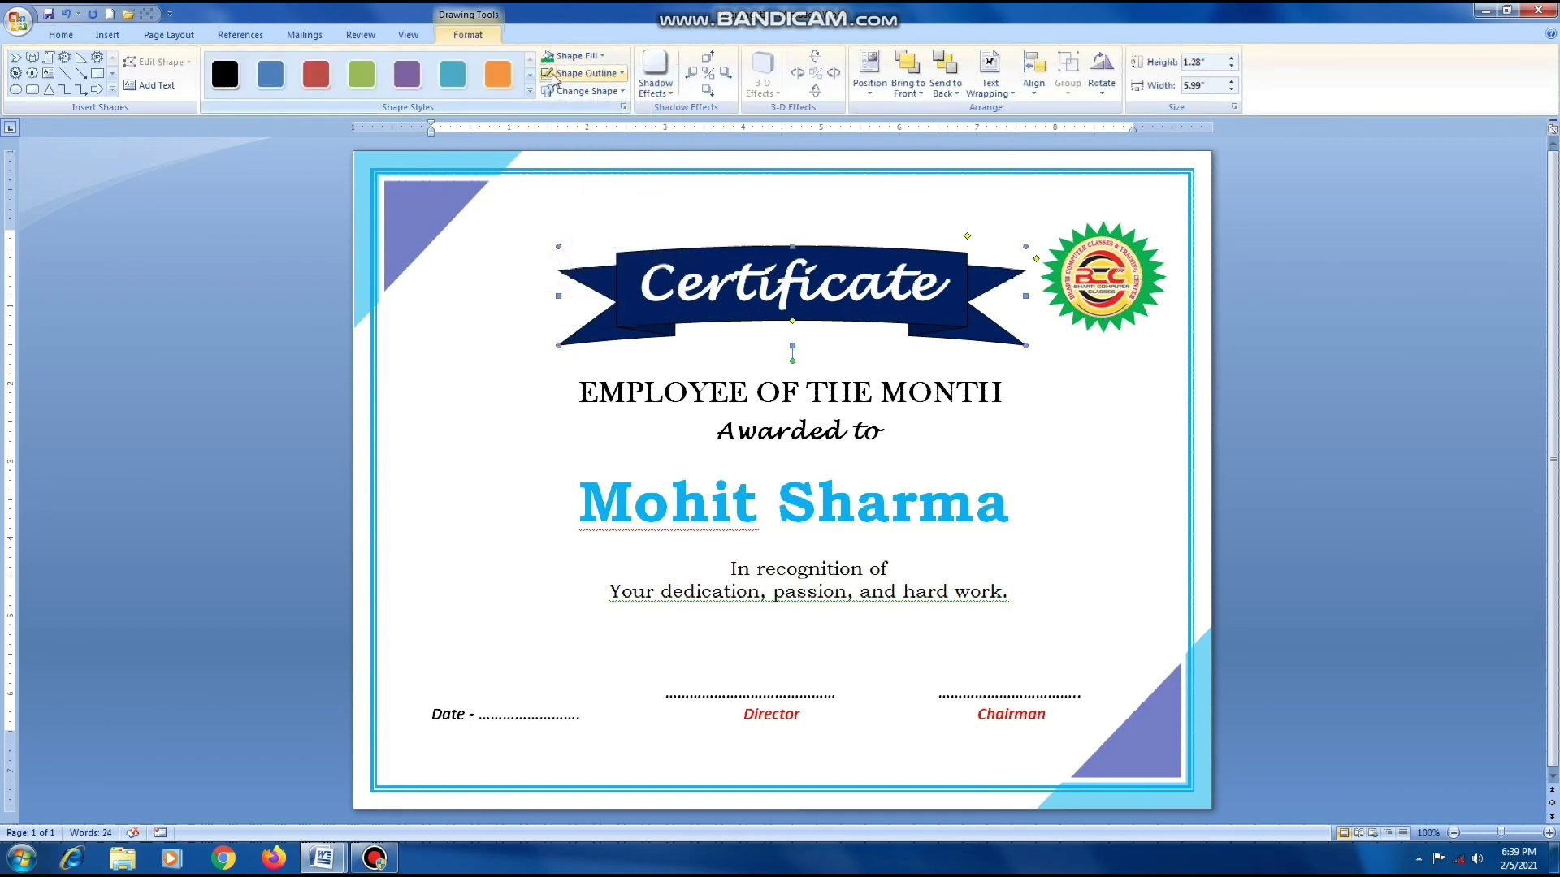
pyautogui.click(1008, 510)
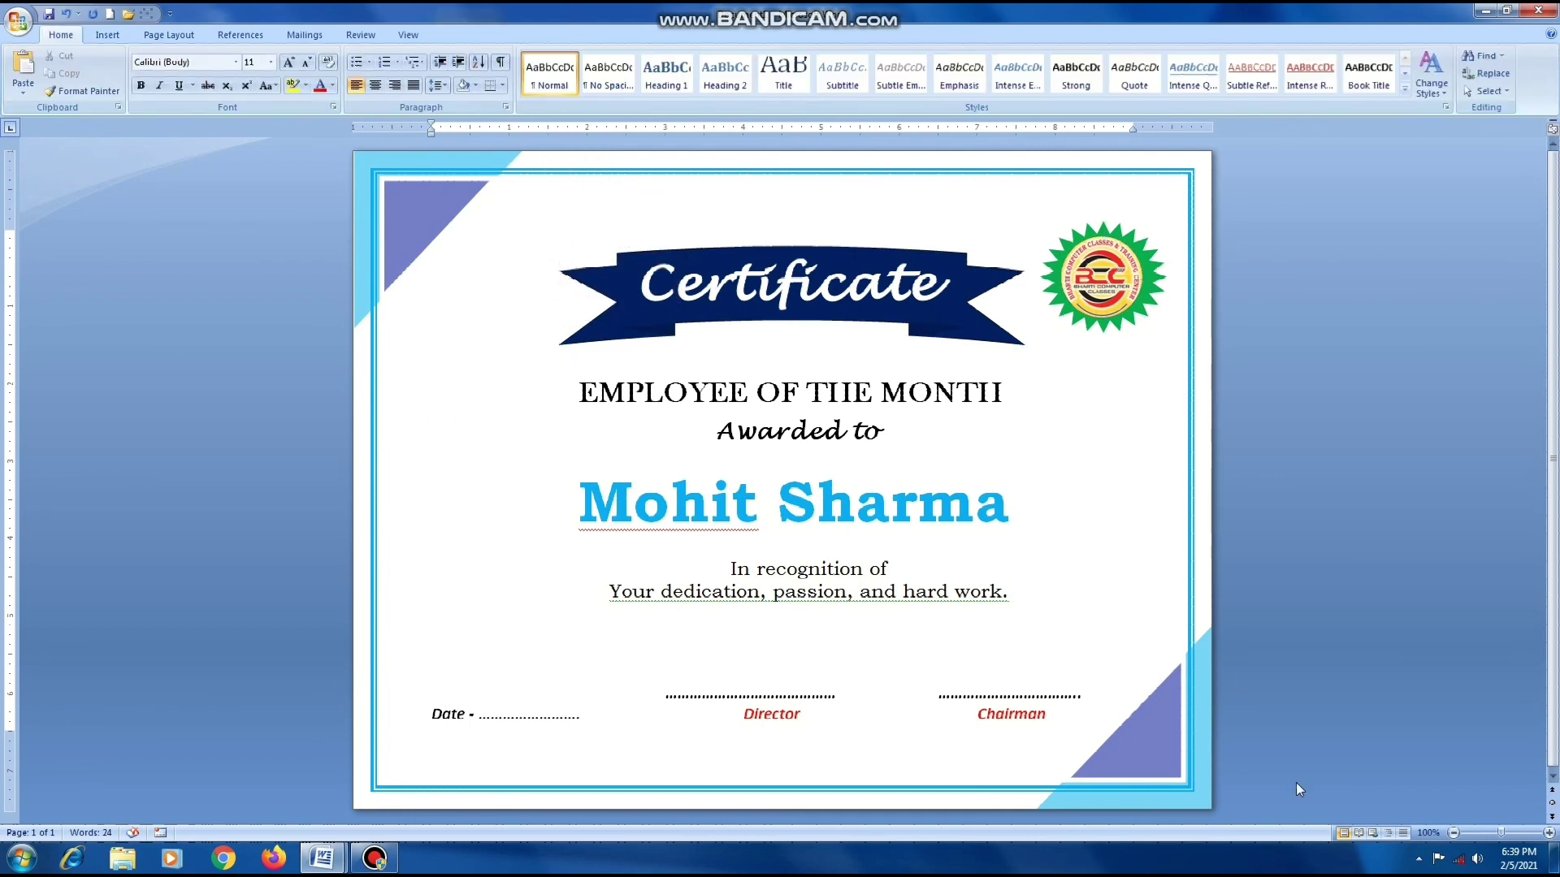
# Enlarge Director and Chairman to 18 pt and show the finished certificate in Print Preview.
pyautogui.moveTo(743, 715); pyautogui.dragTo(1057, 716)
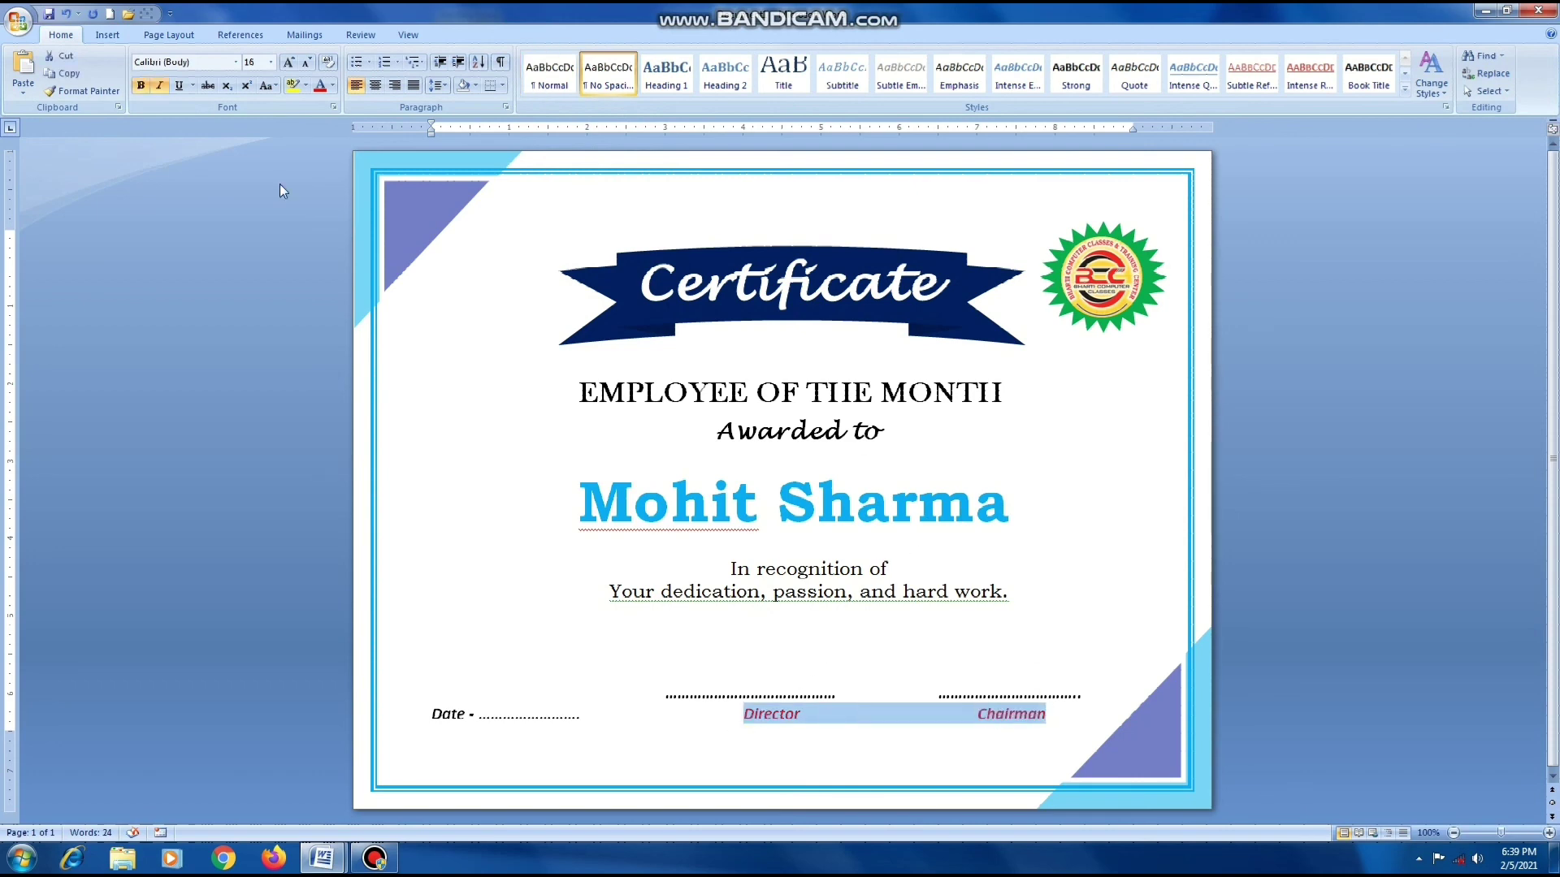
pyautogui.click(289, 64)
pyautogui.click(1038, 644)
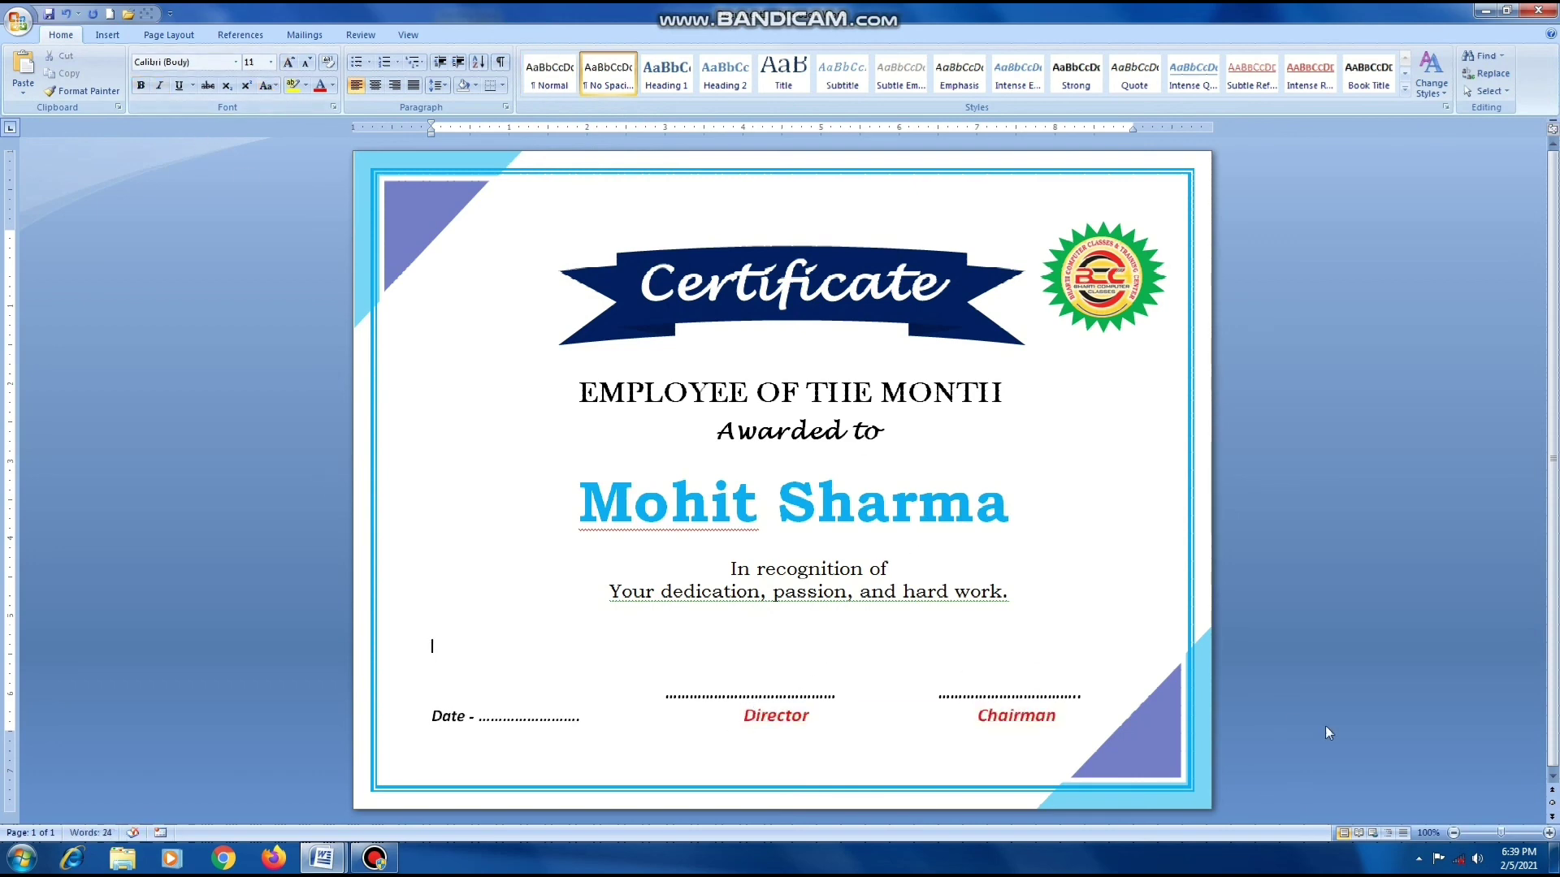
pyautogui.click(18, 21)
pyautogui.moveTo(51, 199)
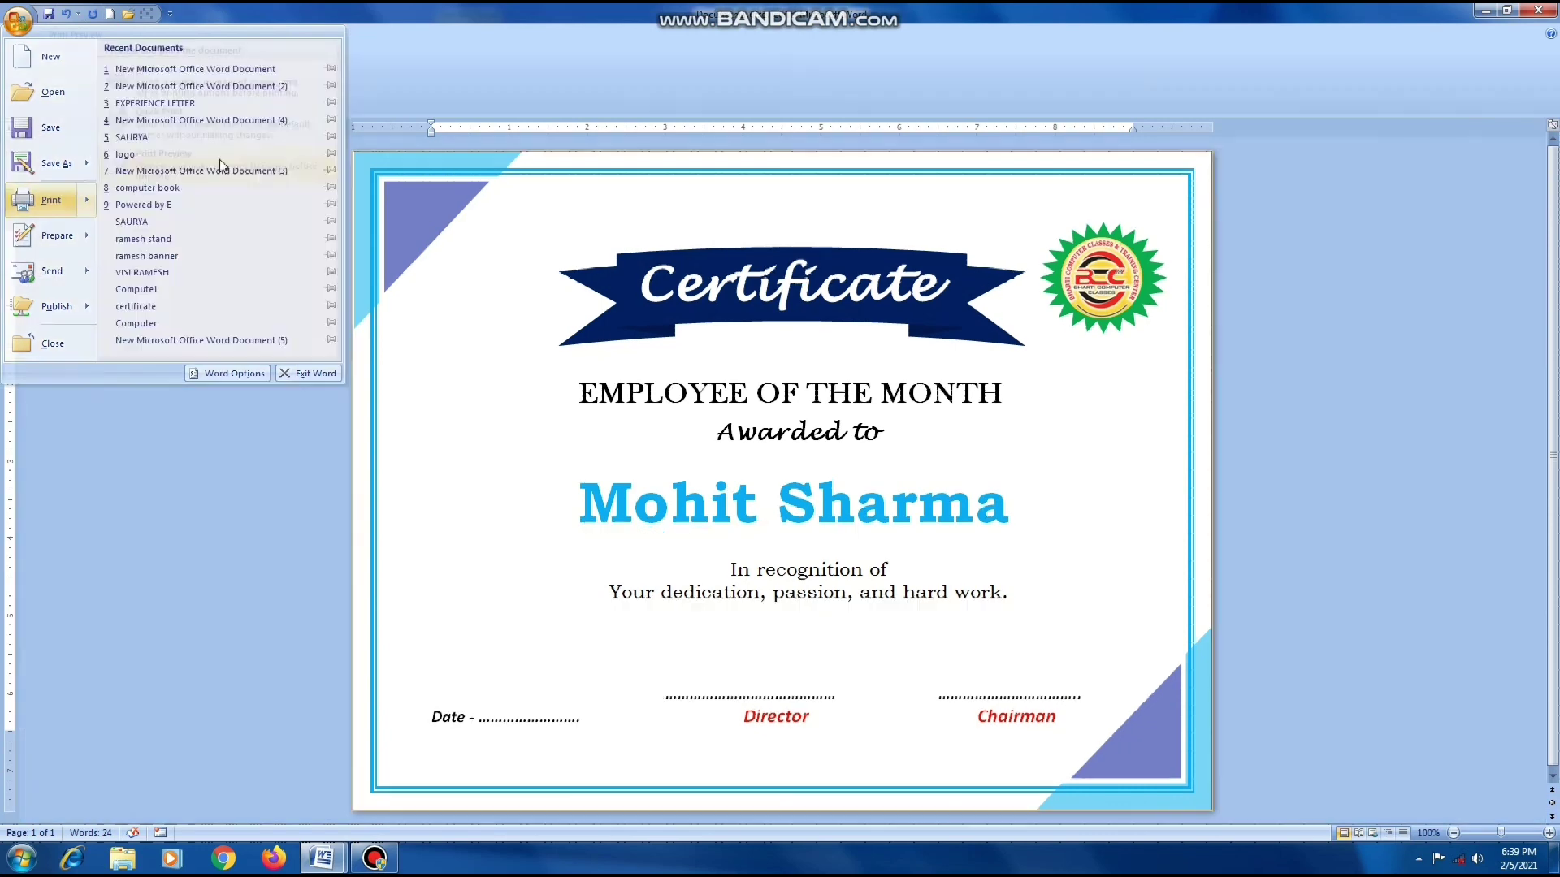
pyautogui.click(163, 175)
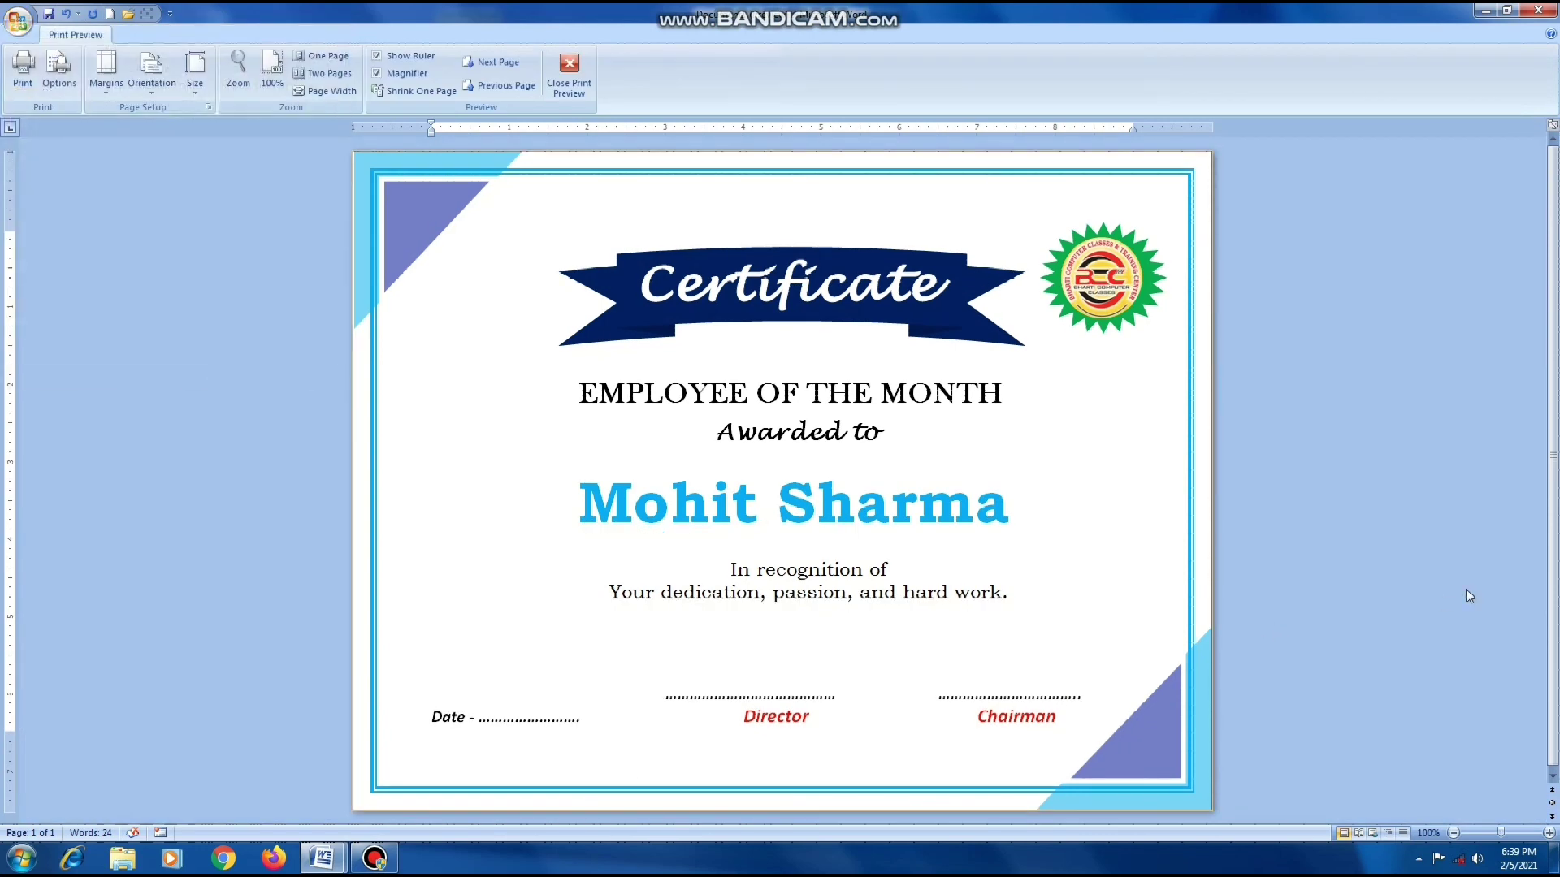